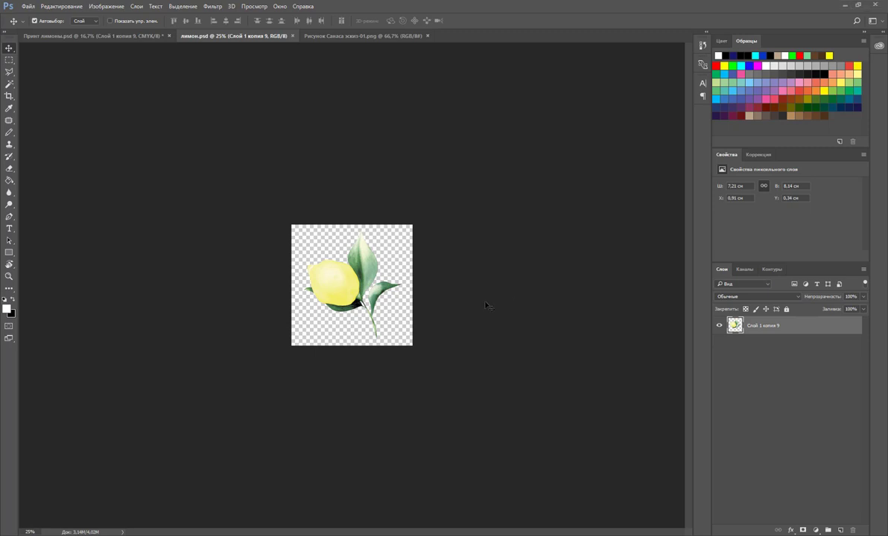
View the lemon canvas at 66.7% and draw a rectangular selection around the whole canvas.
key("ctrl+1")
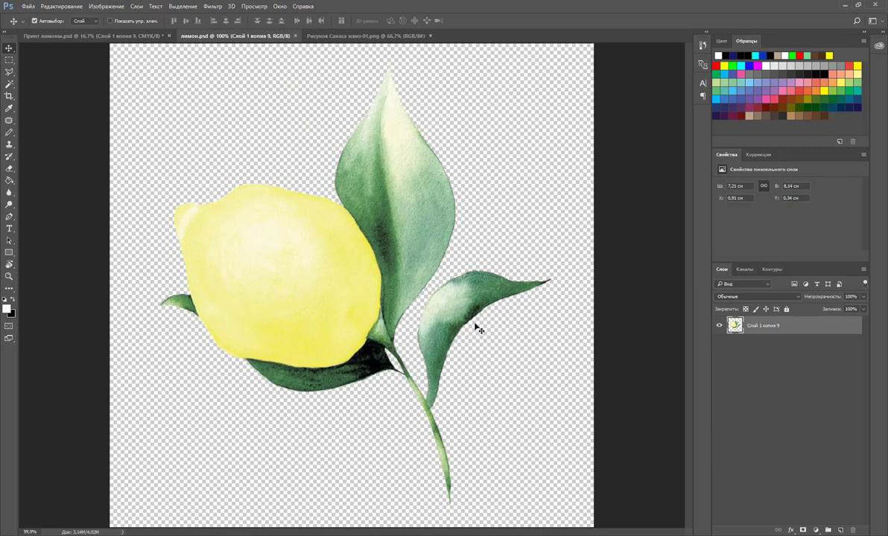
key("z")
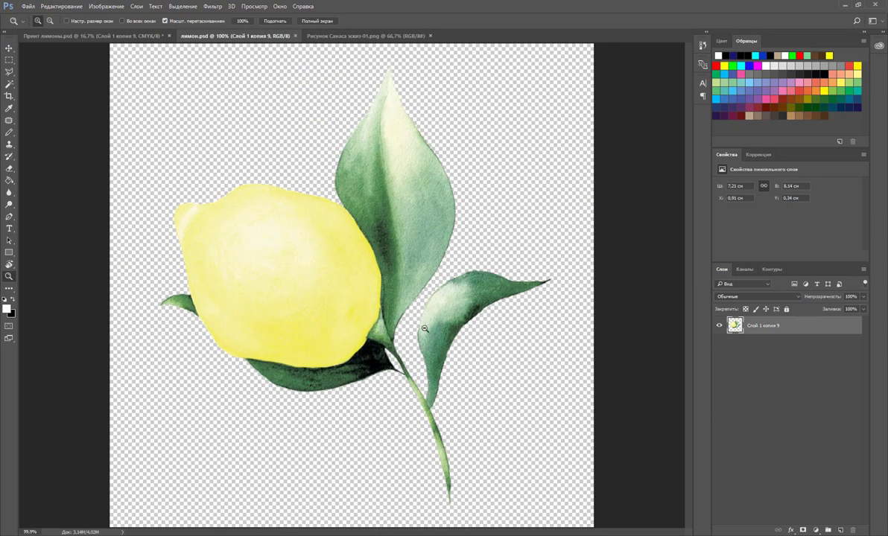
left_click(406, 319, "alt")
key("v")
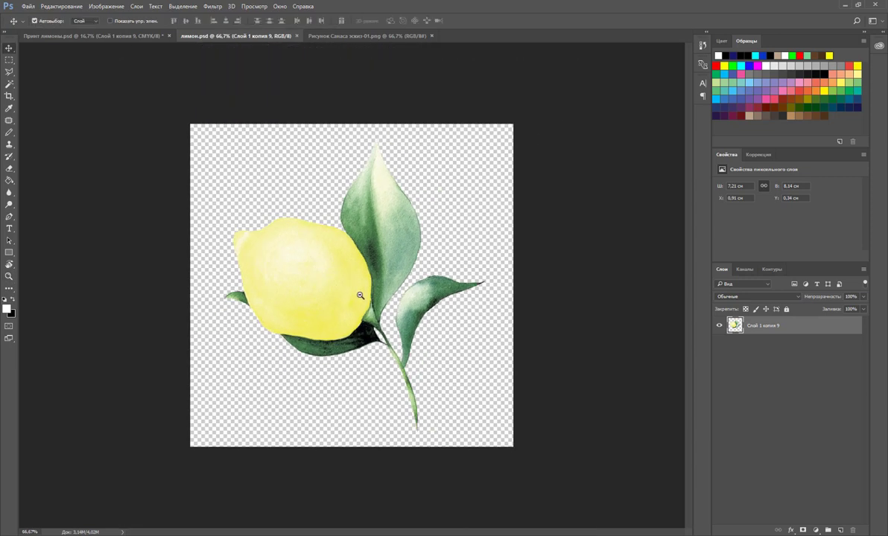
left_click(9, 60)
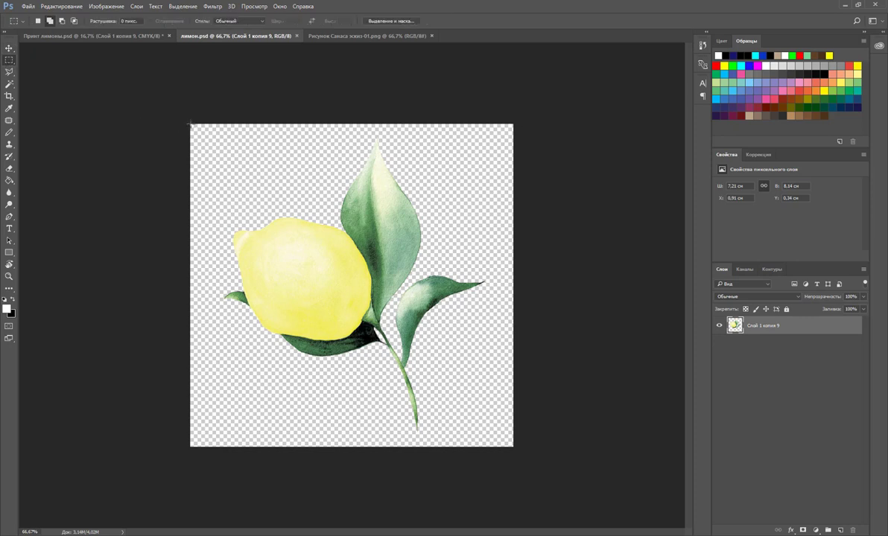
left_click_drag(188, 121, 517, 462)
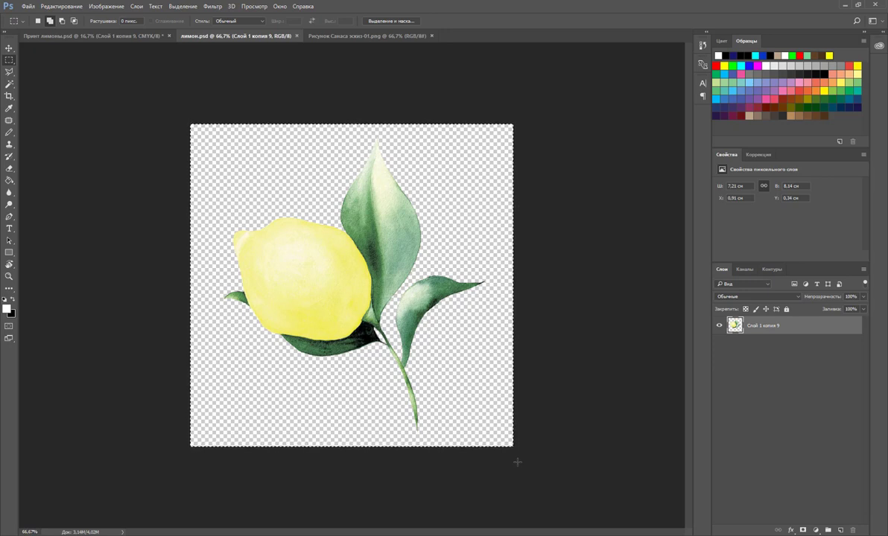
Define the selected lemon sprig as the pattern 'лимон.psd' and start a new document.
left_click(51, 7)
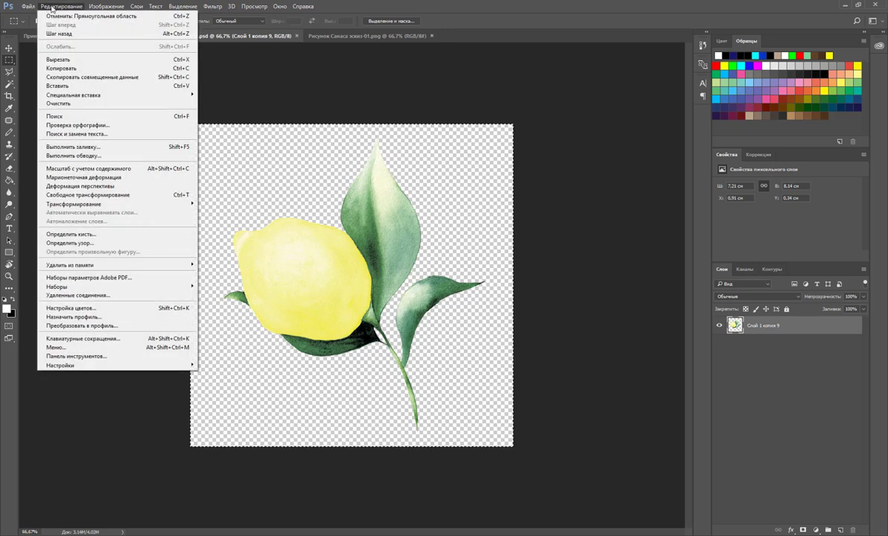
left_click(95, 247)
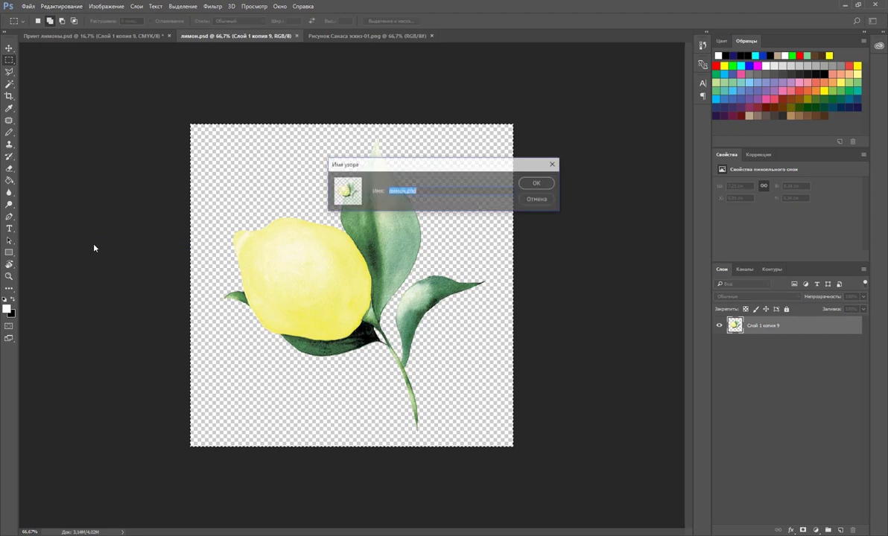
left_click(532, 186)
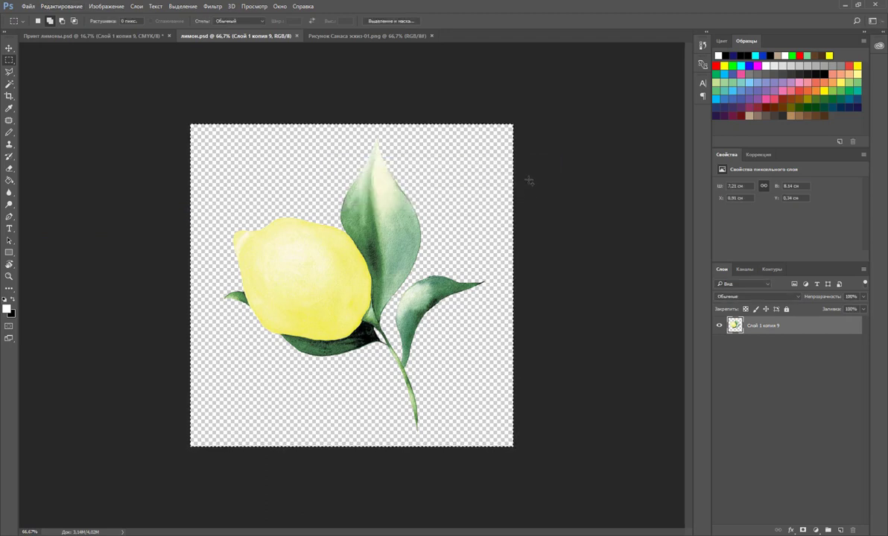
left_click(28, 6)
left_click(39, 16)
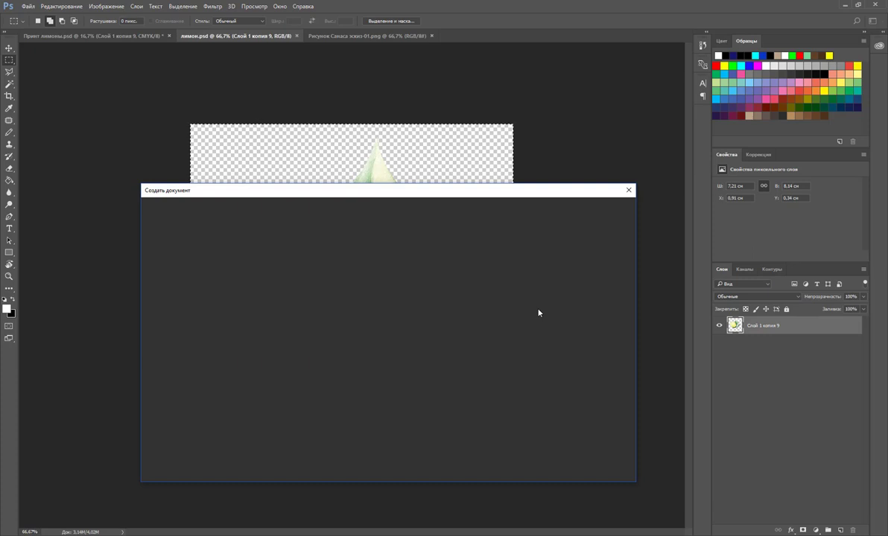
Create a new A4 document (21 × 29.7 cm, 300 ppi) and pick the Paint Bucket tool.
left_click(270, 386)
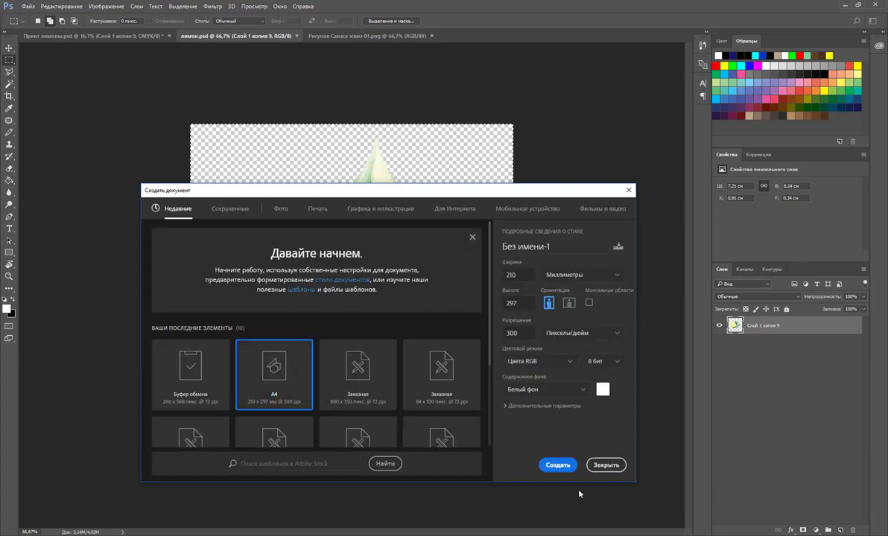
left_click(559, 466)
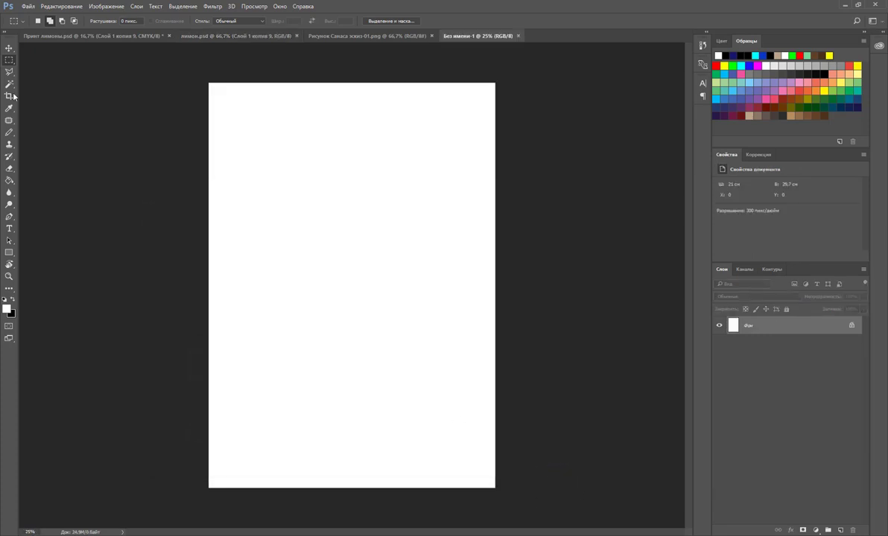
left_click(9, 181)
left_click(49, 189)
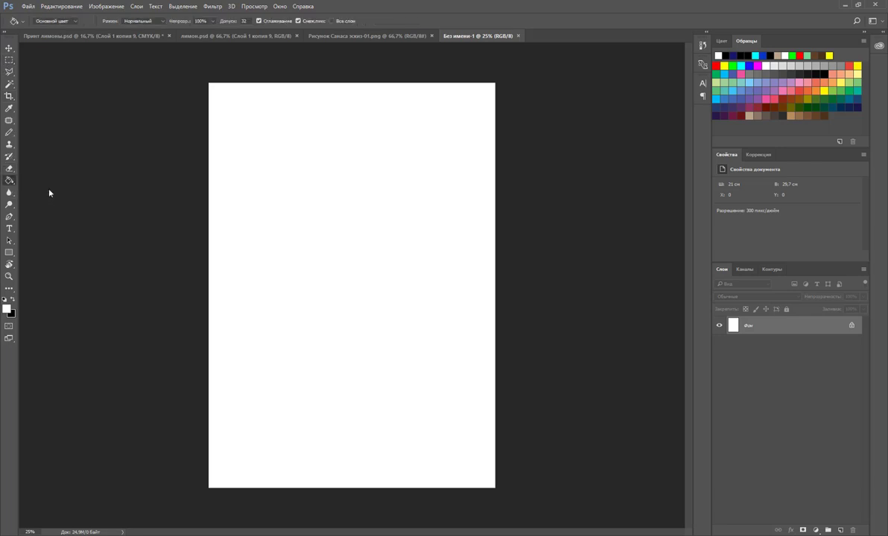
Set the Paint Bucket source to the lemon pattern and fill the blank page.
left_click(164, 24)
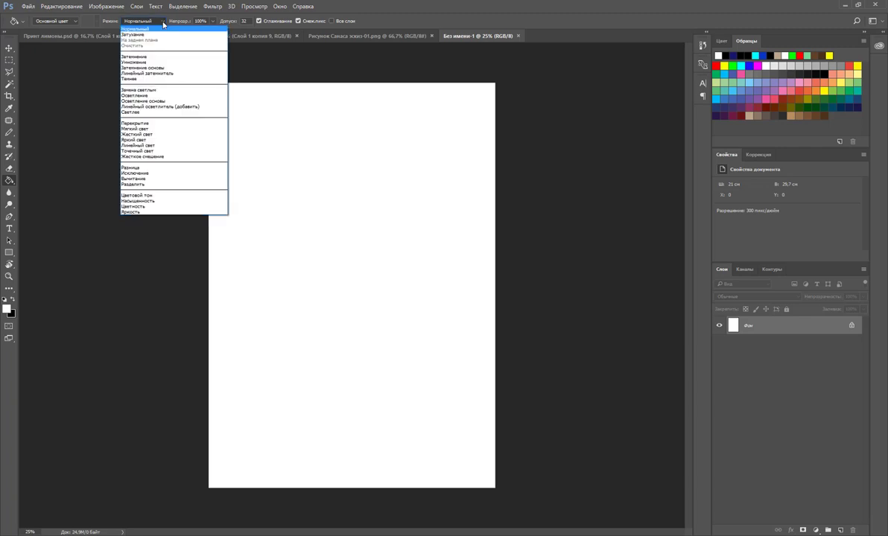
left_click(73, 22)
left_click(73, 22)
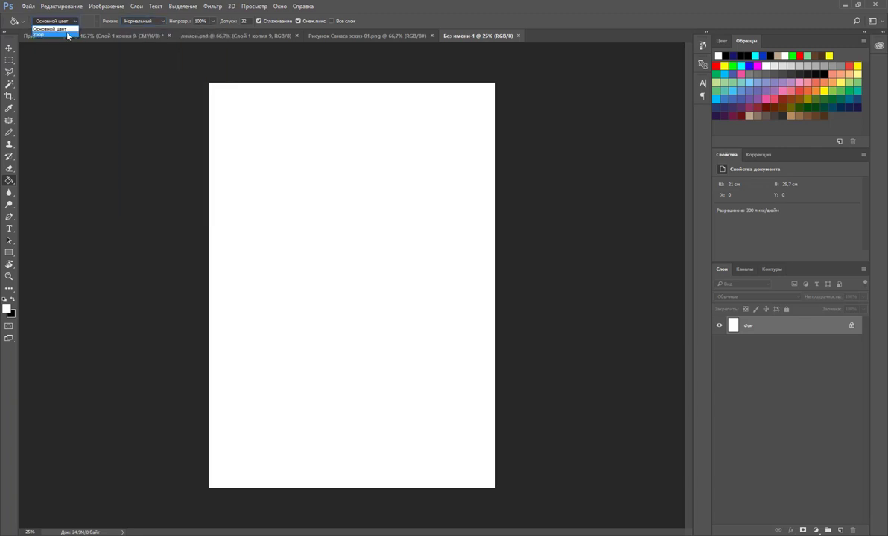
left_click(45, 30)
left_click(96, 22)
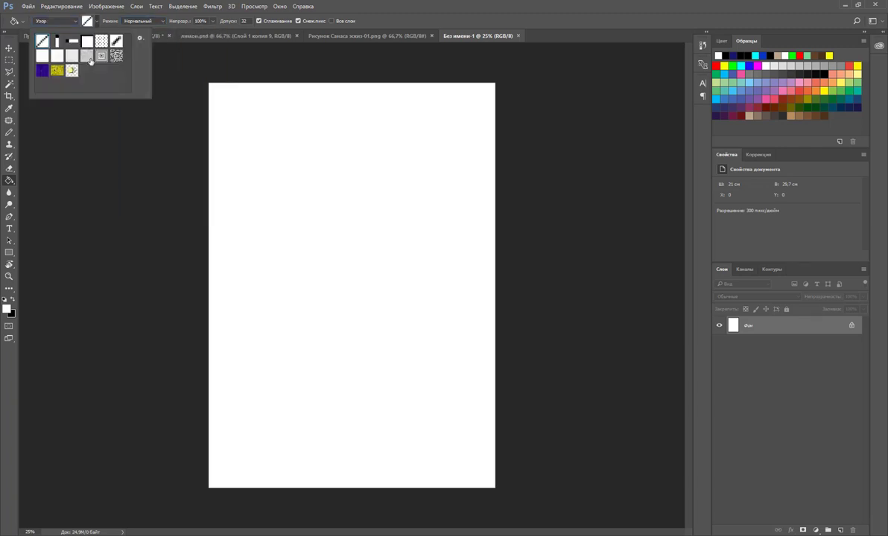
left_click(72, 70)
left_click(289, 154)
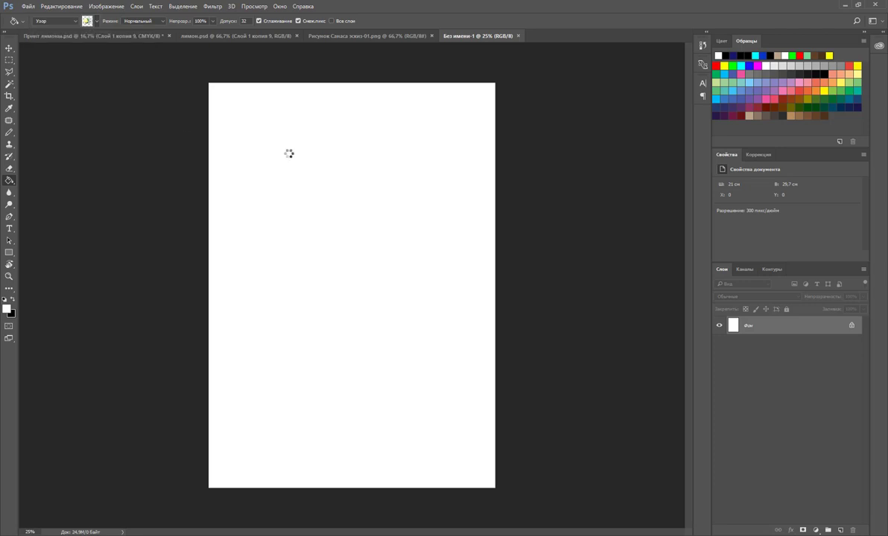
left_click(288, 153)
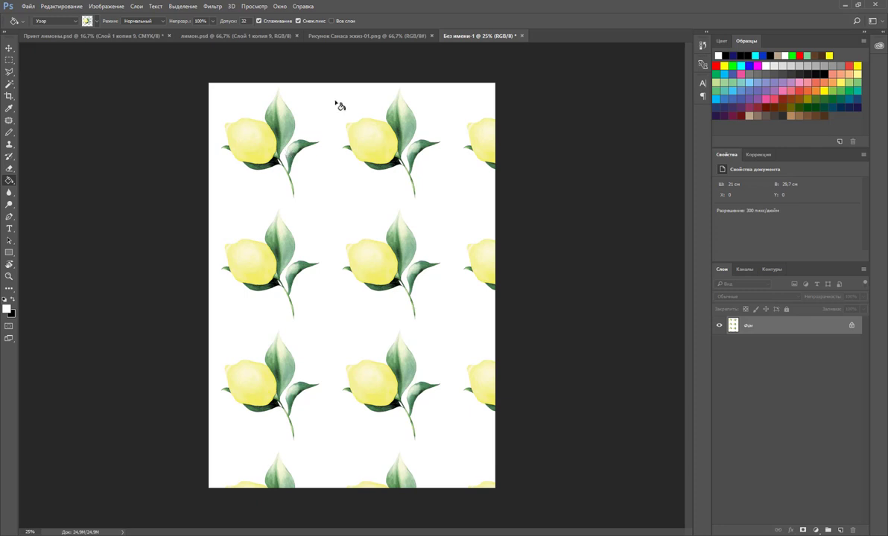
Glance at the sketch and лимон.psd tabs, then return to the lemon-pattern document.
left_click(356, 36)
left_click(231, 36)
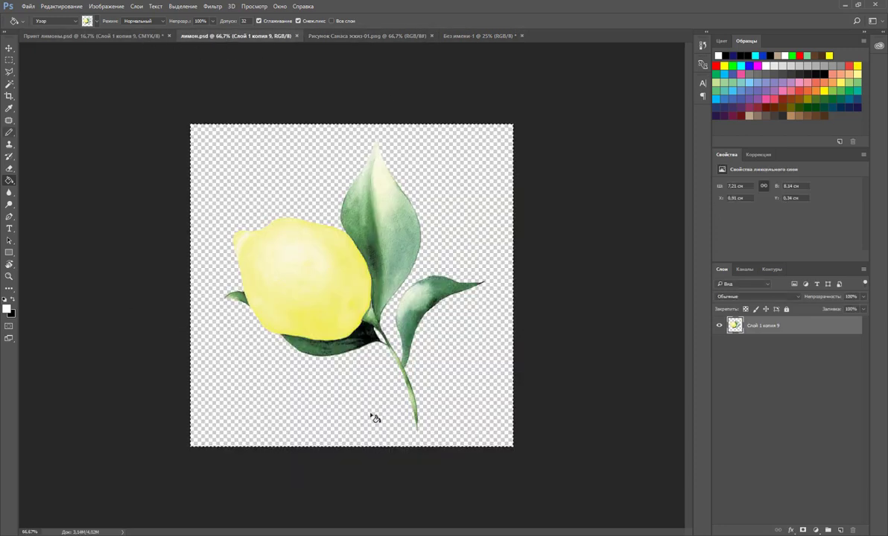
left_click(452, 36)
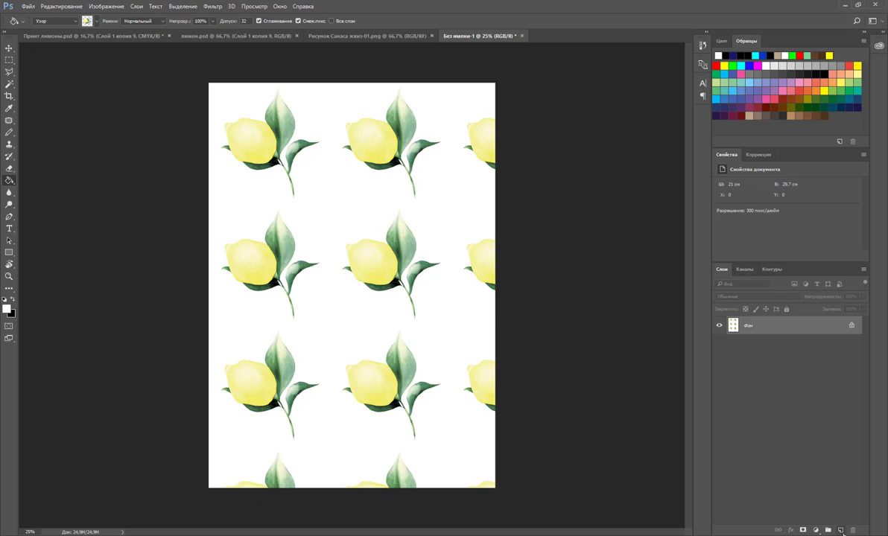
Add Слой 1, convert the background into Слой 0, and reorder the layers.
left_click(840, 530)
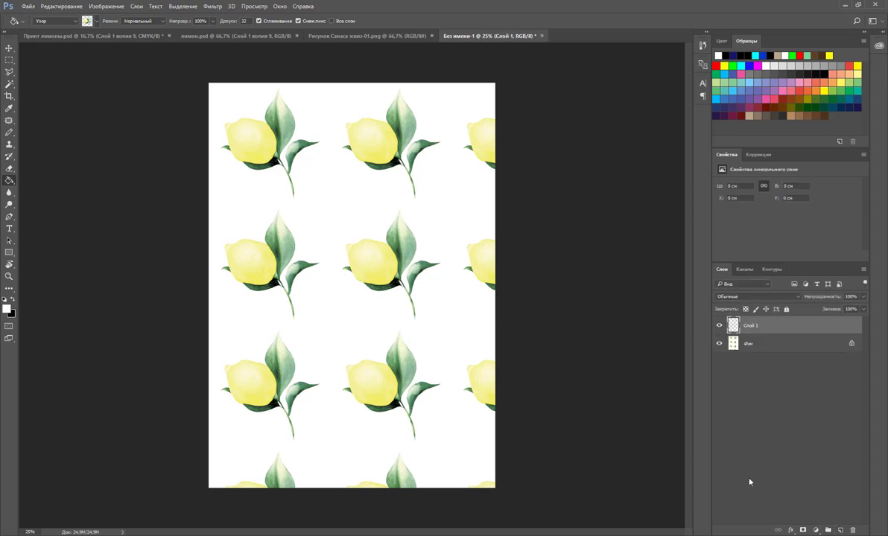
double_click(741, 346)
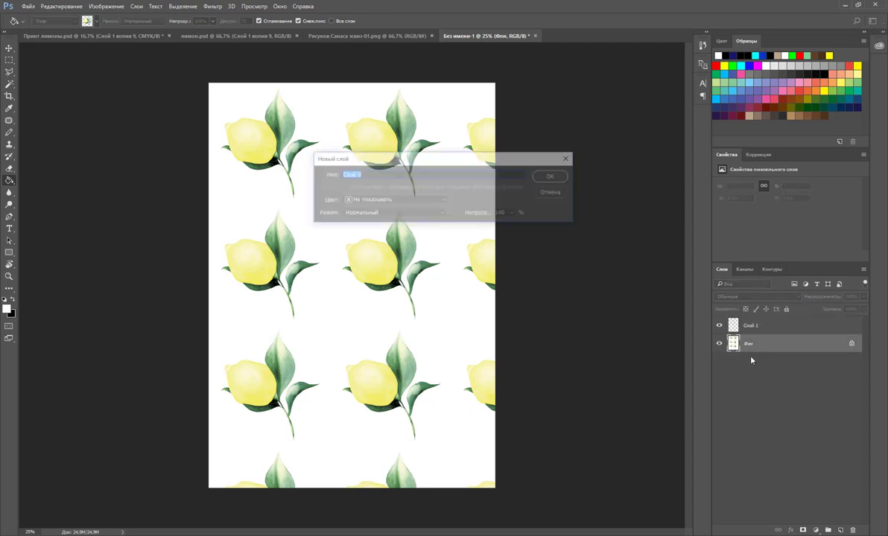
left_click(560, 179)
left_click_drag(744, 326, 738, 356)
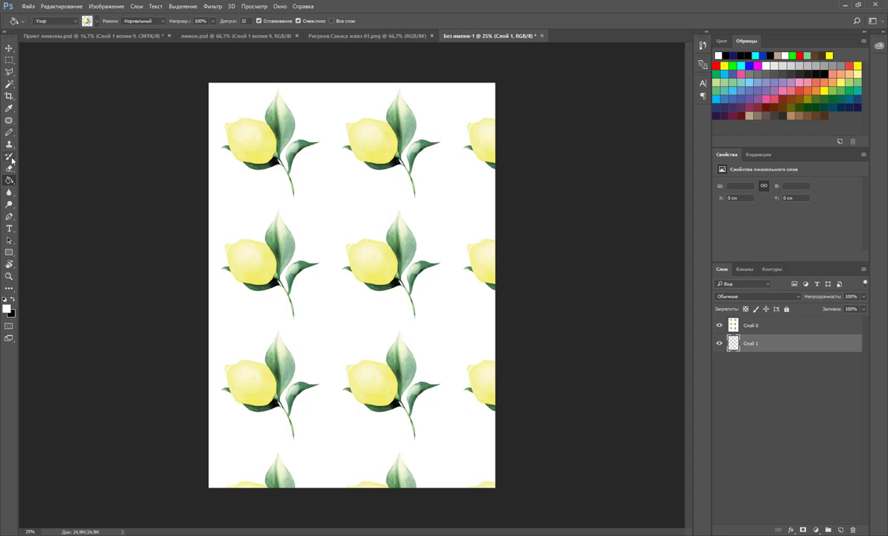
Set the foreground colour to grey from the swatches and return to the Paint Bucket.
left_click(9, 108)
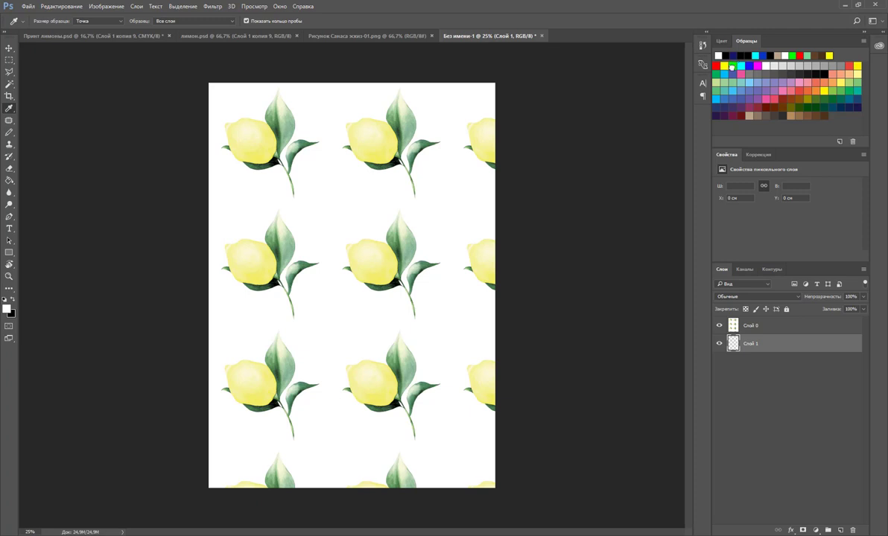
left_click(731, 67)
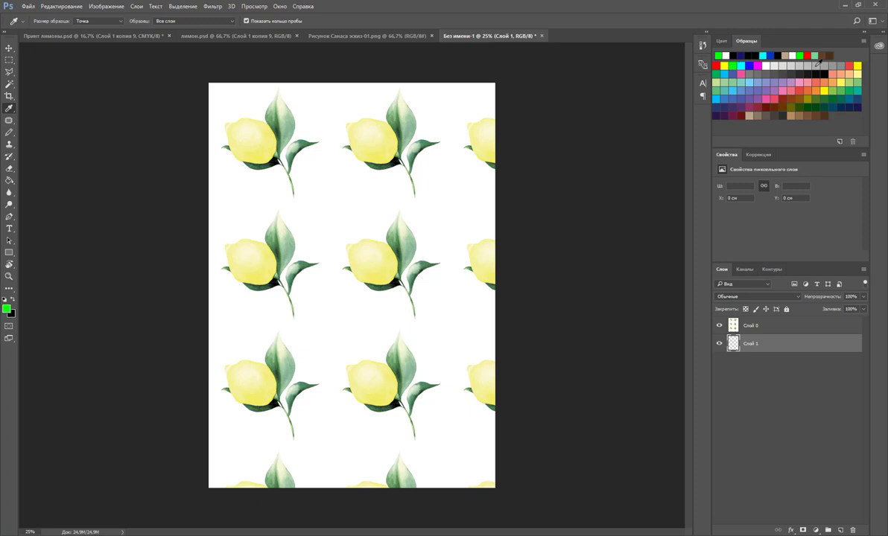
left_click(817, 65)
left_click(10, 180)
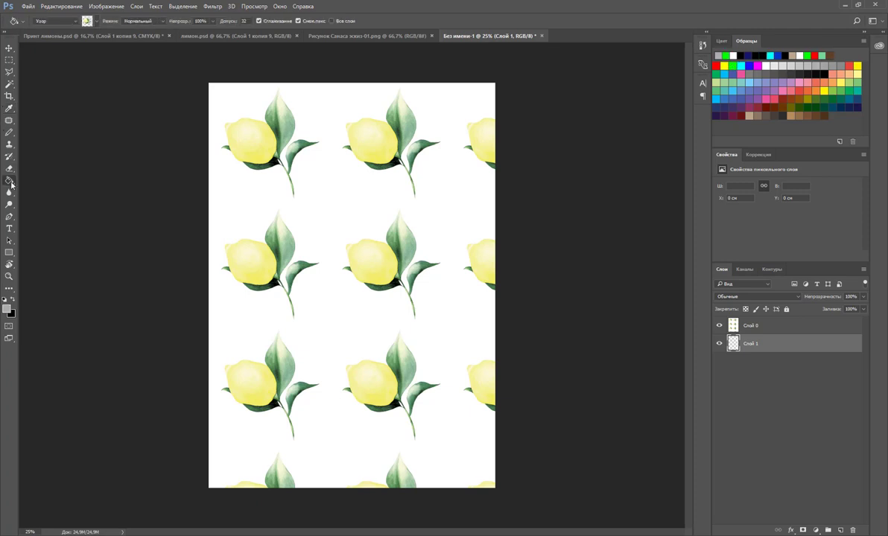
right_click(11, 184)
left_click(44, 176)
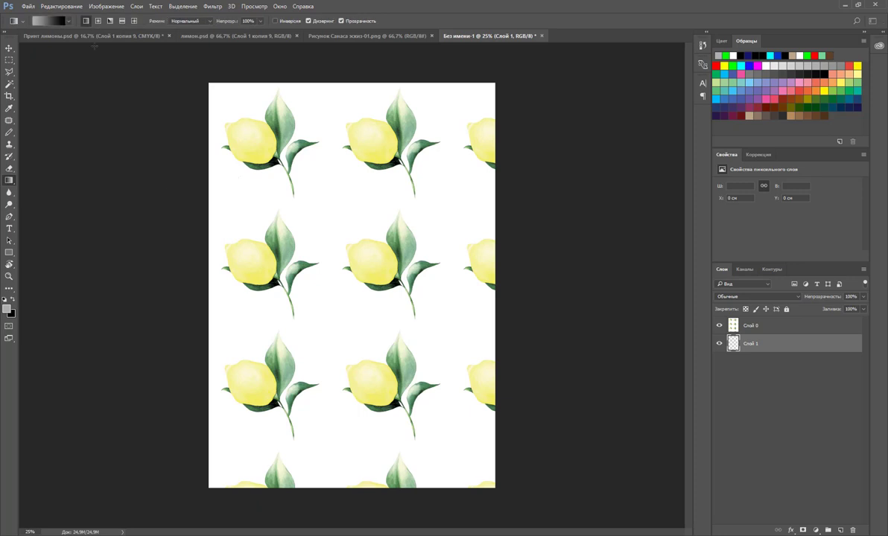
right_click(10, 182)
left_click(45, 177)
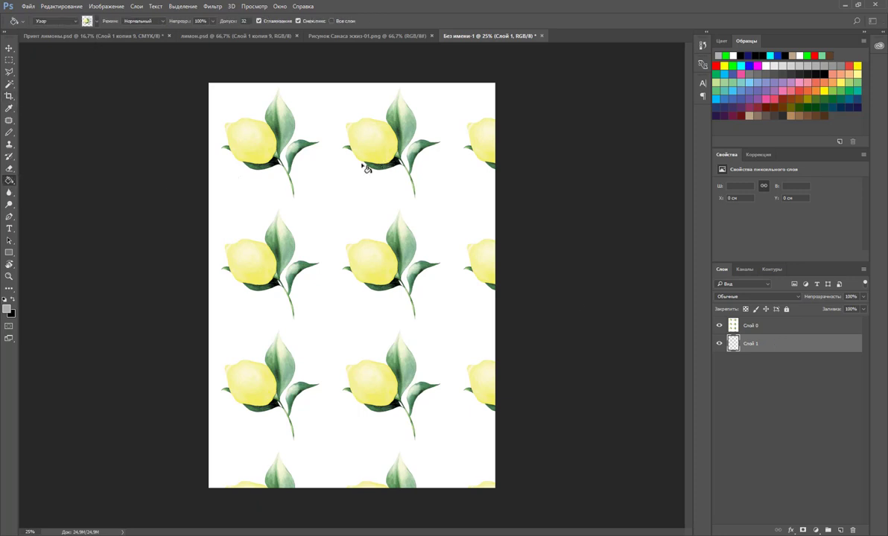
Fill Слой 1 with the lemon pattern and solid grey, then hide Слой 0.
left_click(311, 177)
left_click(67, 22)
left_click(52, 29)
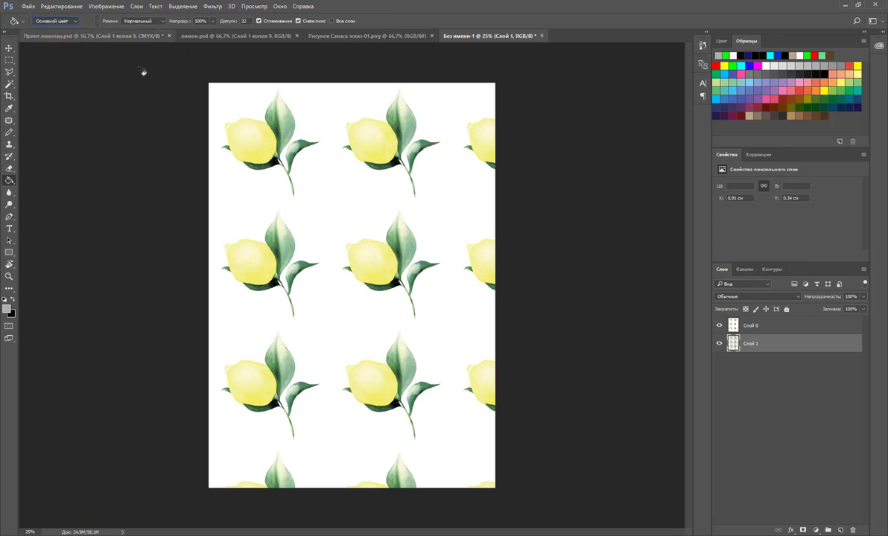
left_click(230, 207)
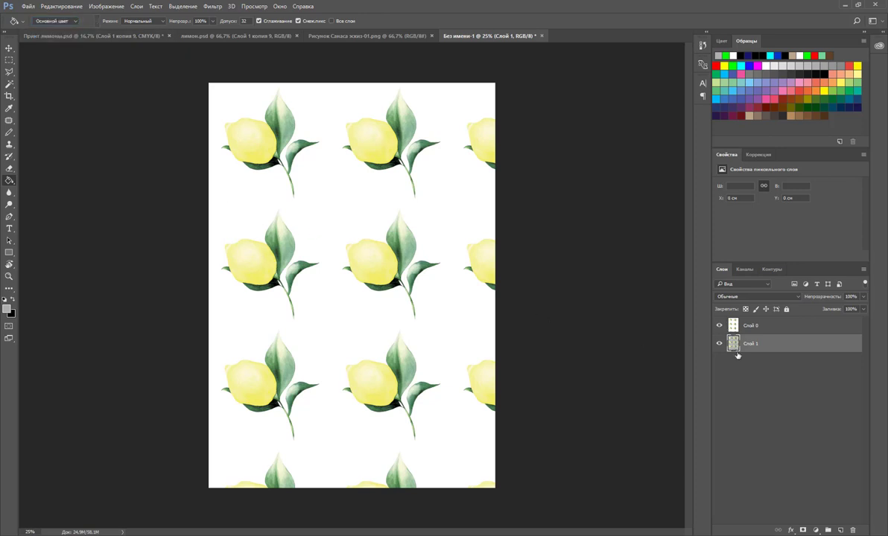
left_click(719, 327)
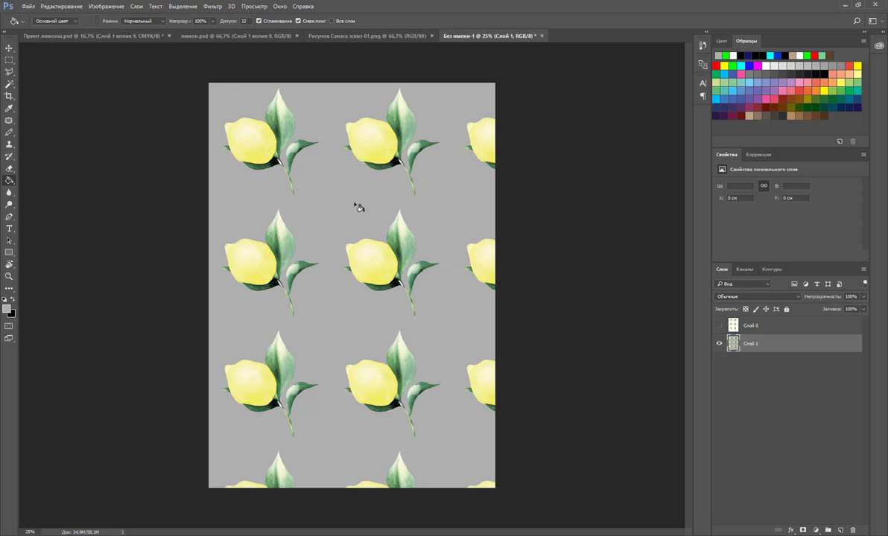
In лимон.psd, save a smaller rectangular crop of the lemon as pattern Узор 1, then return to Без имени-1.
left_click(231, 36)
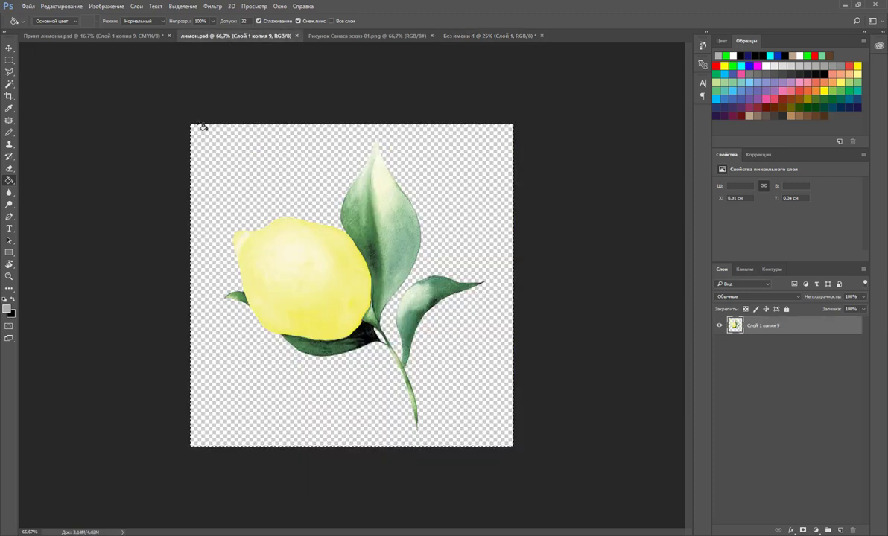
key("ctrl+d")
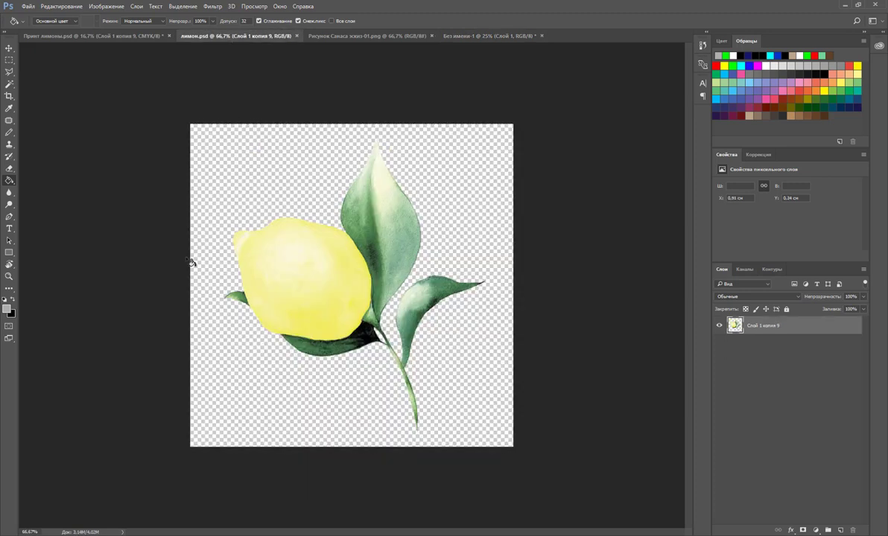
left_click(9, 59)
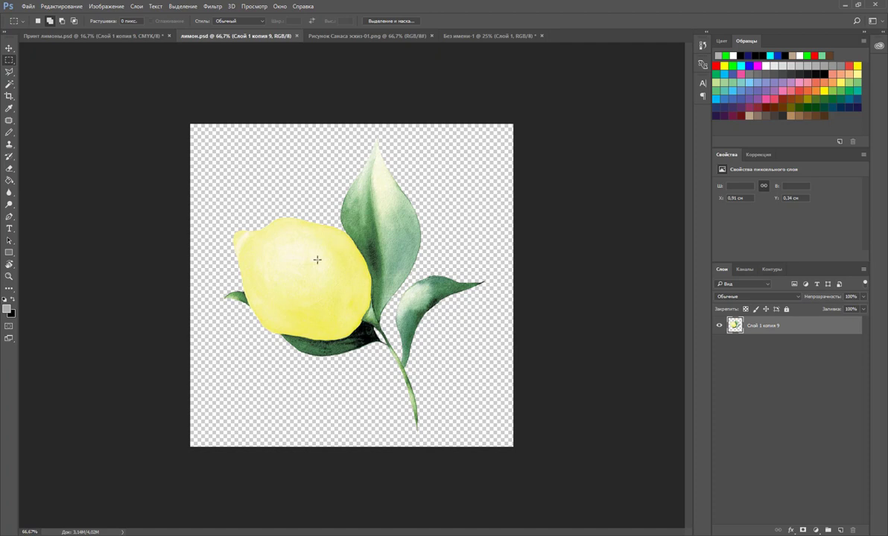
left_click_drag(277, 244, 419, 371)
left_click(60, 6)
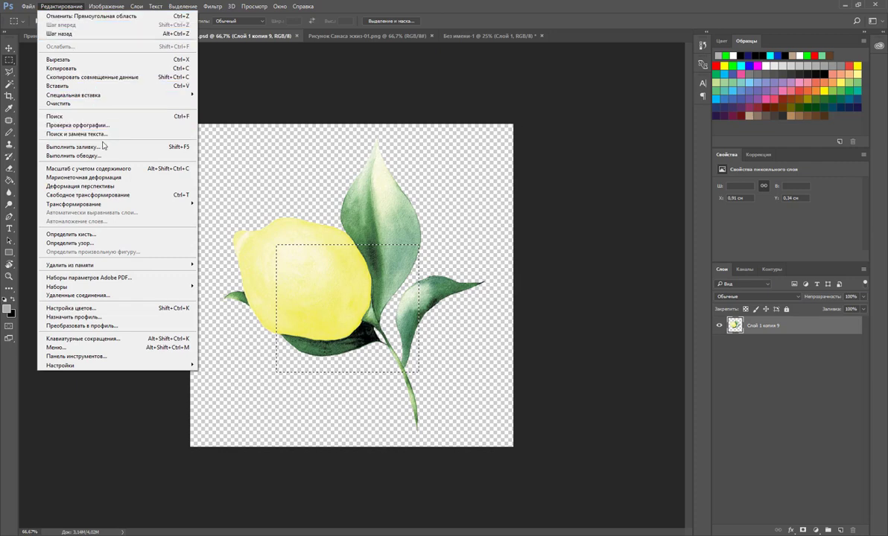
left_click(111, 247)
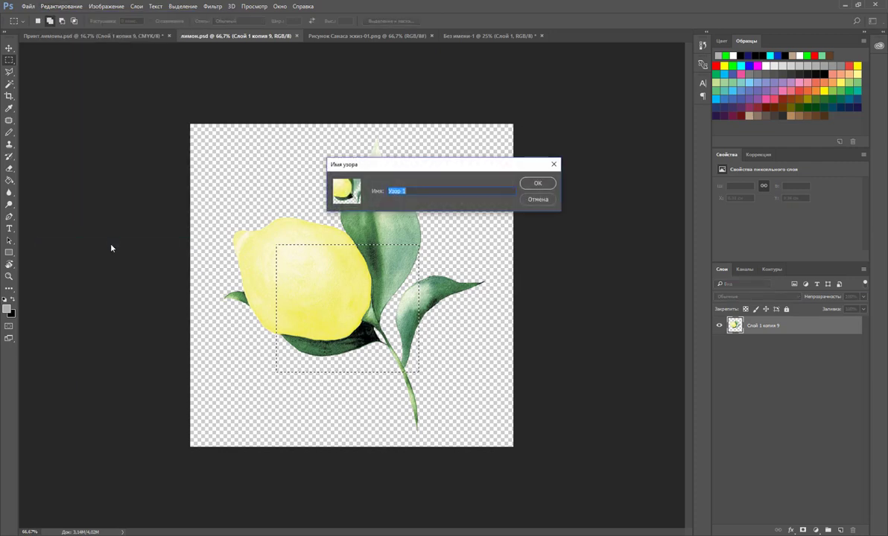
left_click(538, 184)
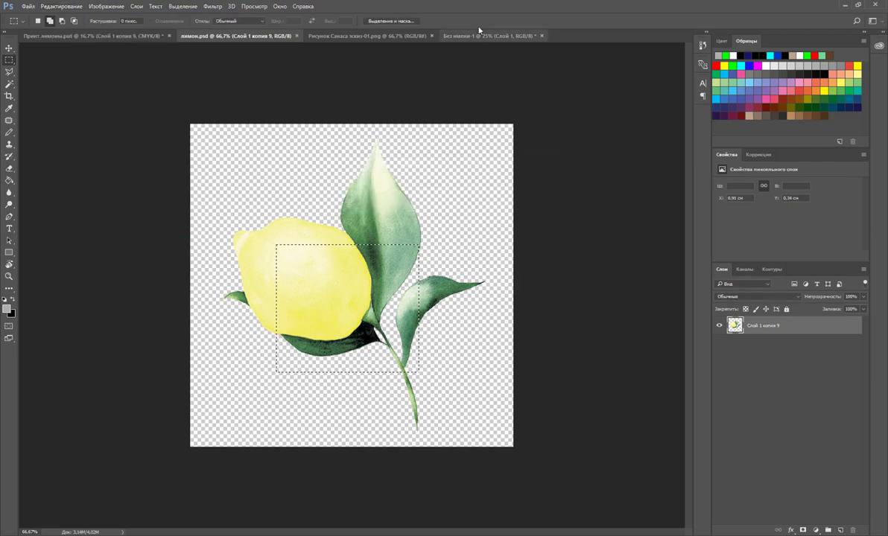
left_click(469, 35)
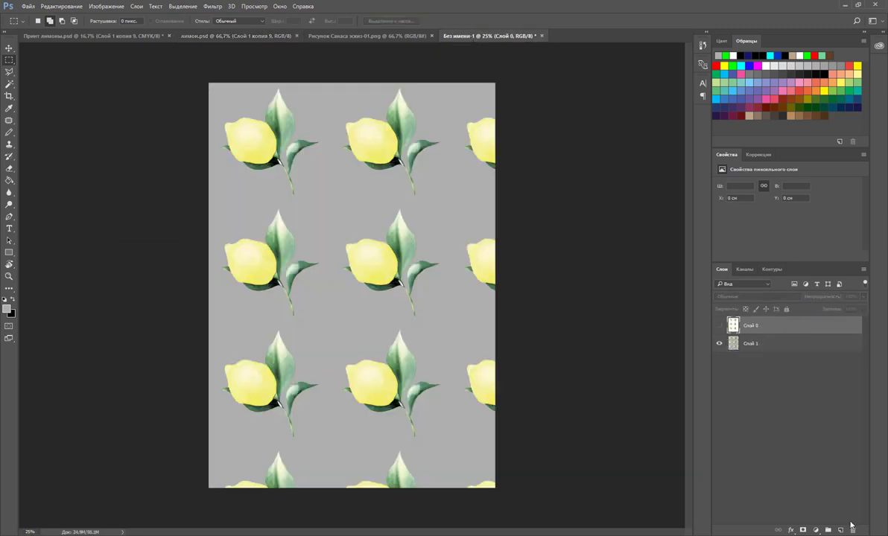
Add Слой 2, set the Paint Bucket to Pattern, hide Слой 1, and fill.
key("ctrl+shift+alt+n")
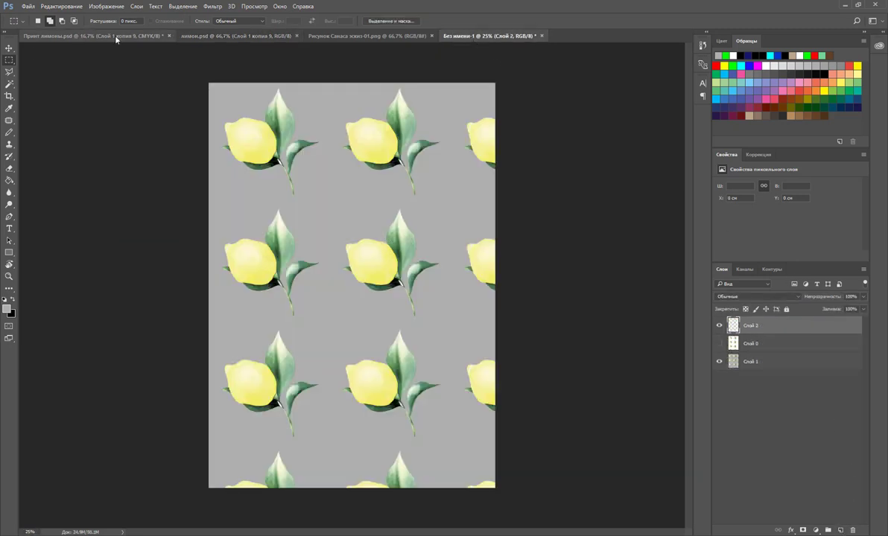
left_click(10, 181)
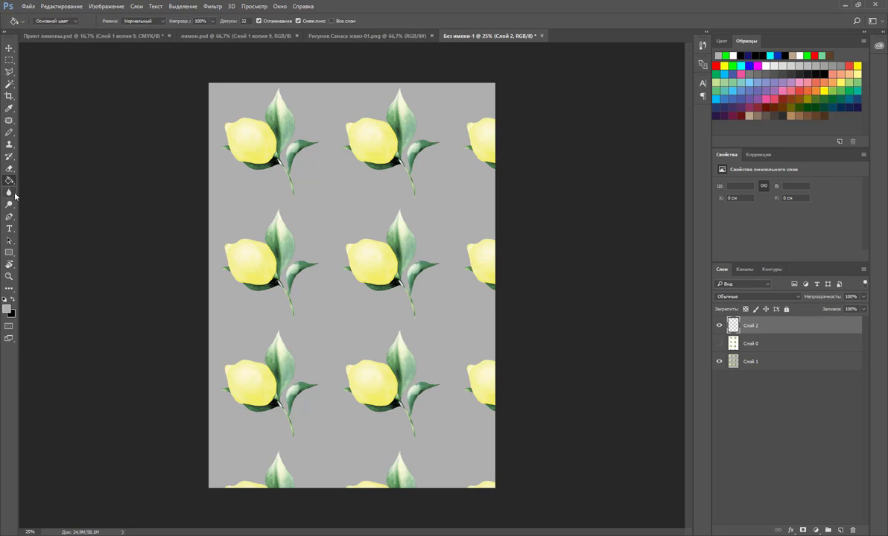
left_click(60, 21)
left_click(72, 35)
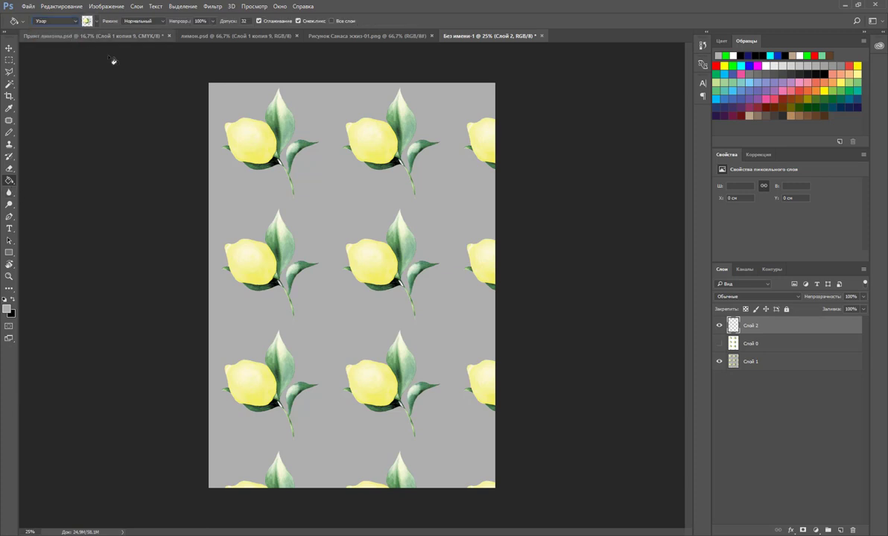
left_click(719, 361)
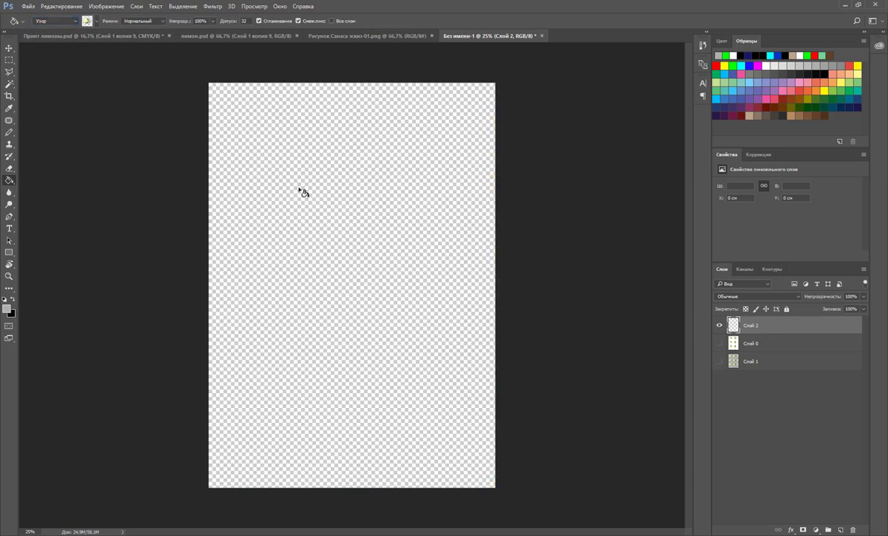
left_click(289, 183)
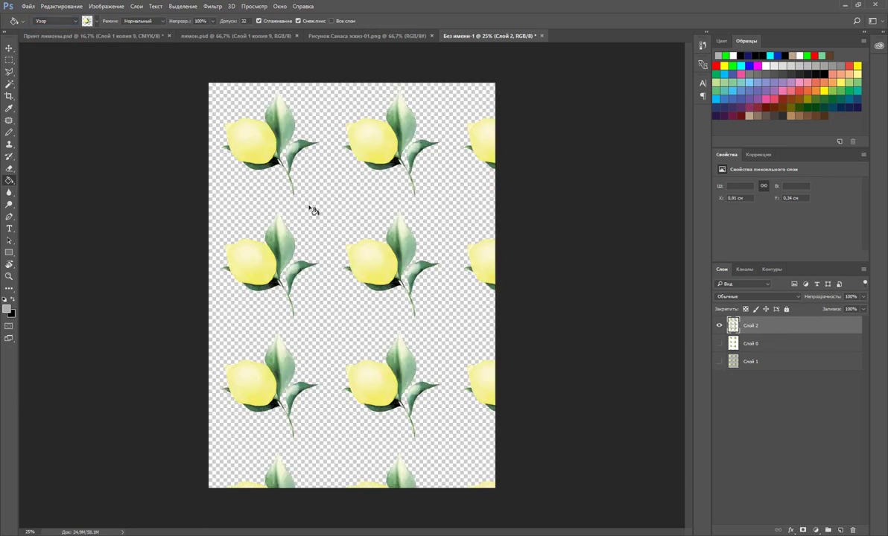
Refill Слой 2 with the new Узор 1 lemon-crop pattern after undoing earlier fills.
left_click(94, 21)
left_click(87, 71)
left_click(271, 142)
left_click(272, 148)
key("ctrl+z")
key("ctrl+z")
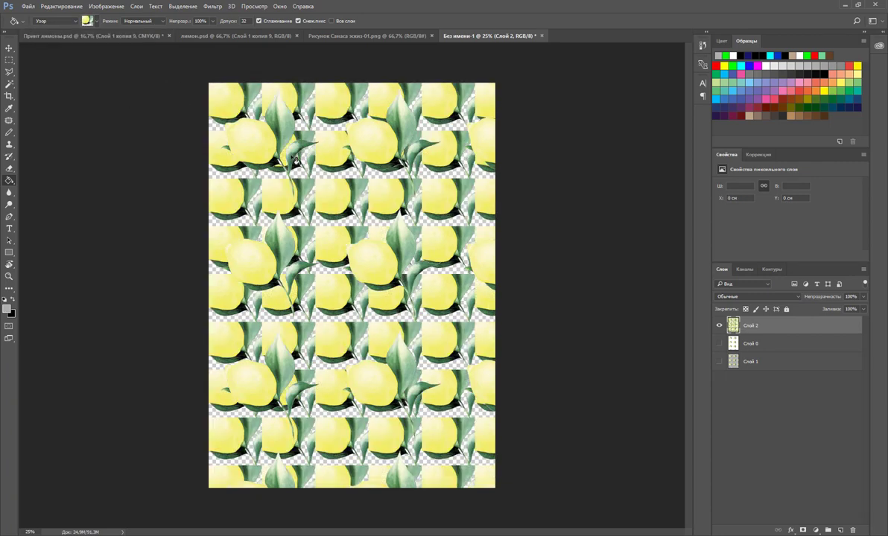
key("ctrl+alt+z")
key("ctrl+alt+z")
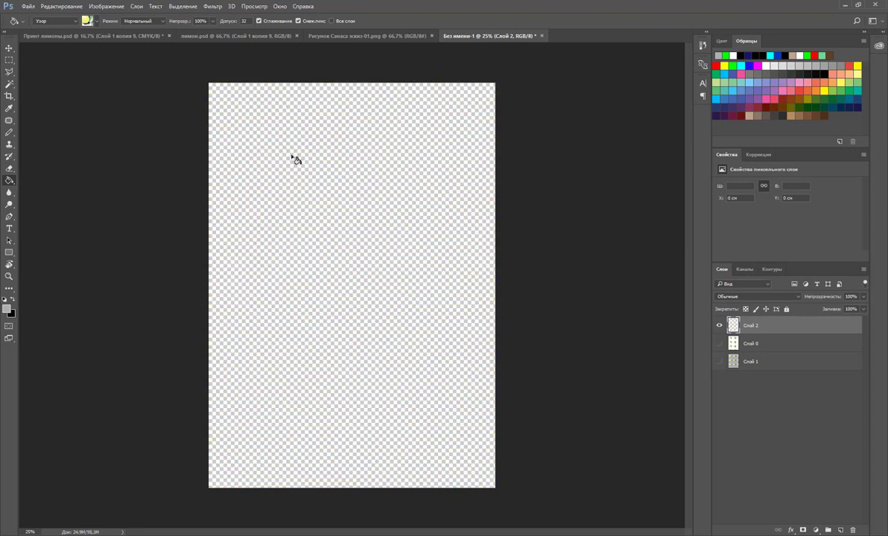
left_click(290, 149)
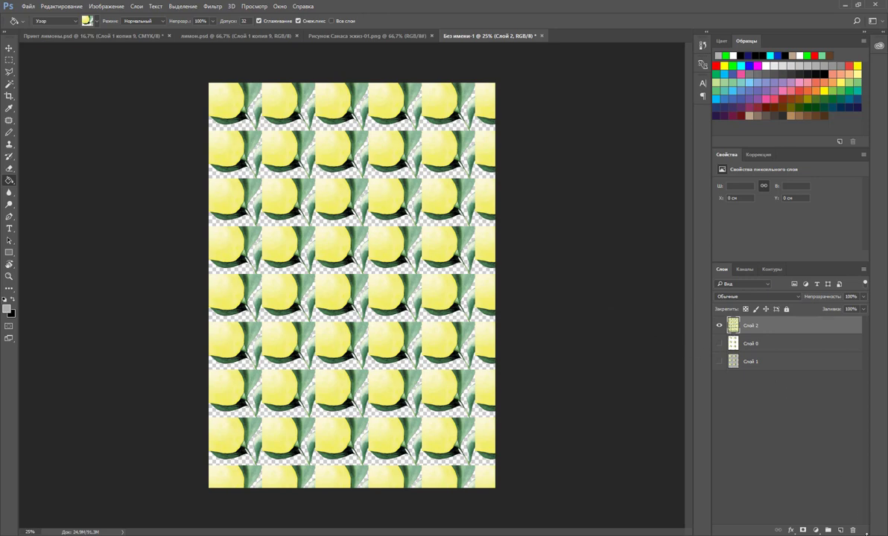
Add empty Слой 3, hide the lemon-tiled Слой 2, and bring up Принт лимоны.psd.
left_click(842, 529)
left_click(719, 344)
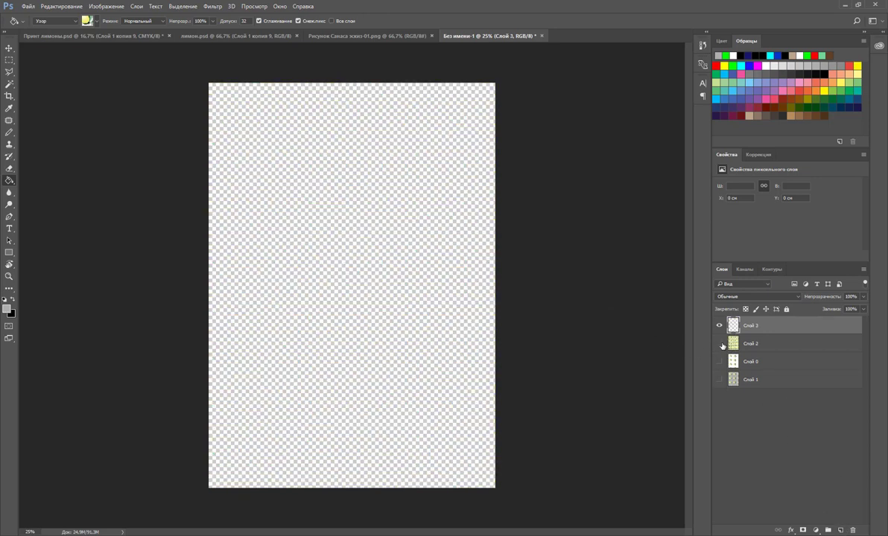
left_click(117, 35)
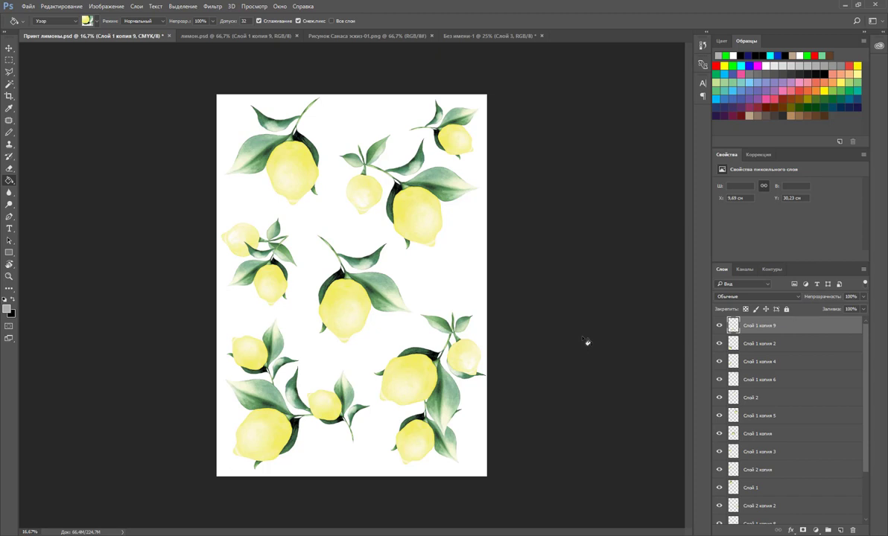
Select the entire Принт лимоны.psd canvas, define it as a pattern, and return to Без имени-1.
left_click(9, 59)
left_click_drag(215, 93, 493, 481)
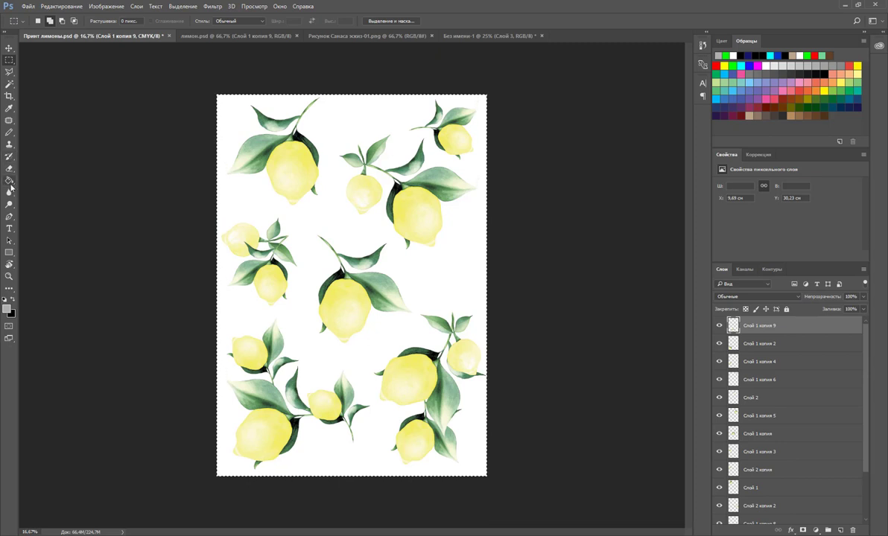
left_click(61, 6)
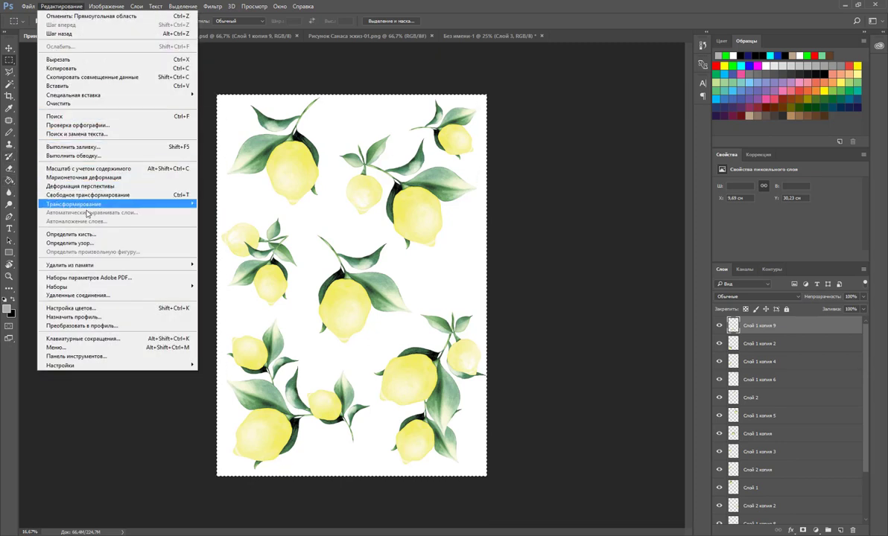
left_click(90, 243)
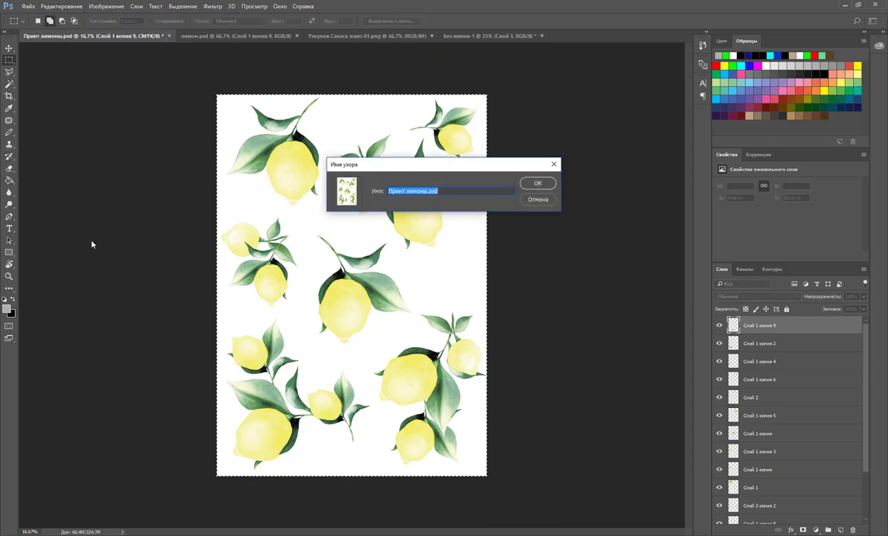
left_click(537, 183)
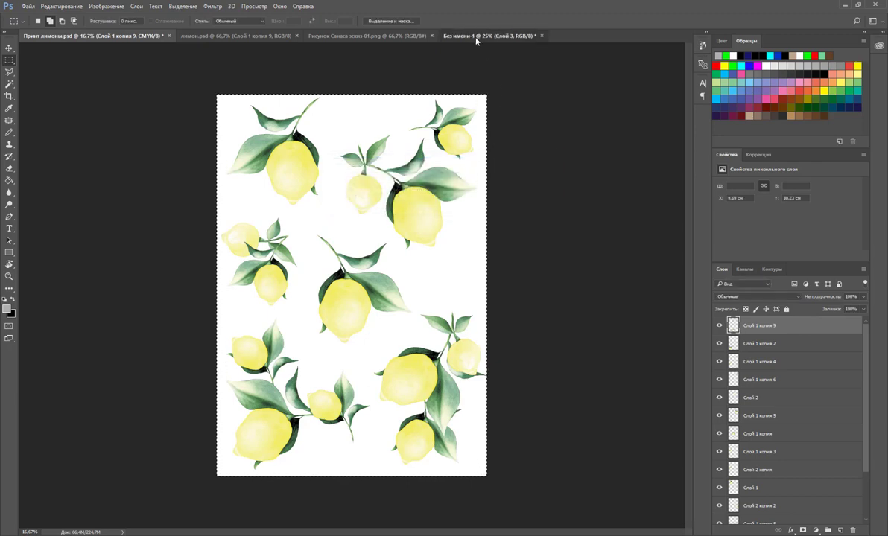
left_click(476, 36)
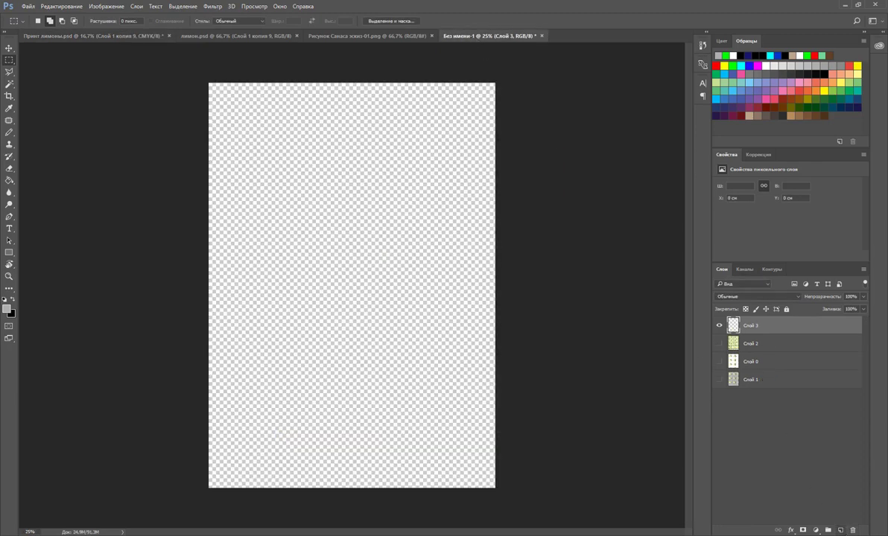
Fill Слой 3 with the Принт лимоны lemon-print pattern using the Paint Bucket.
left_click(8, 181)
left_click(94, 20)
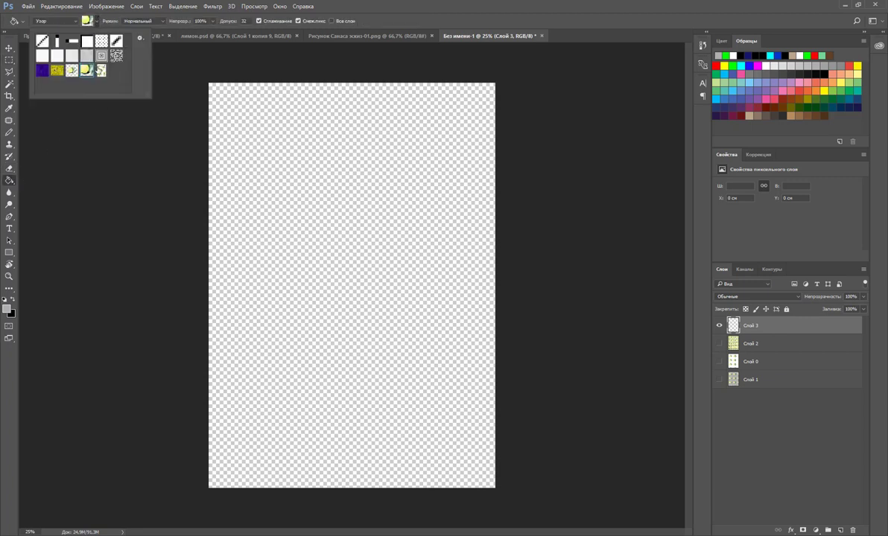
left_click(92, 65)
left_click(336, 187)
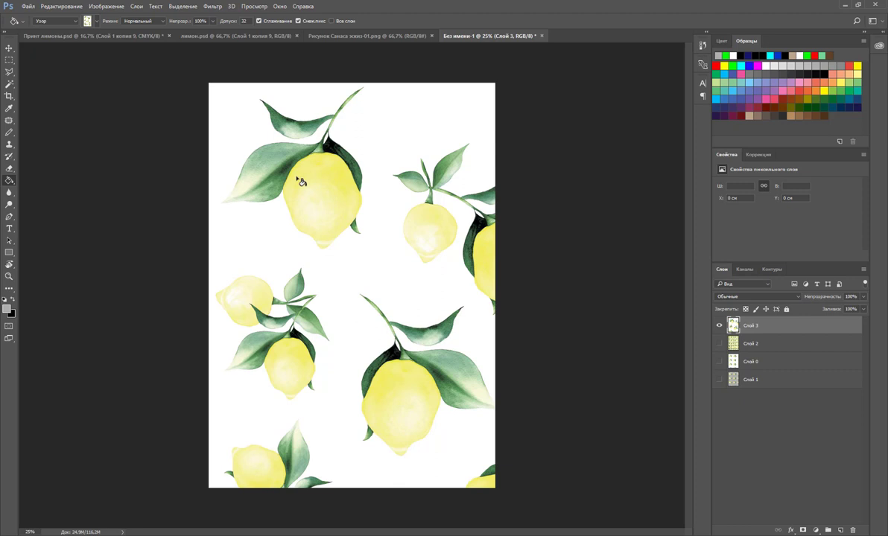
Look through the pattern picker's options without changes and switch to the Move tool.
left_click(97, 22)
left_click(140, 38)
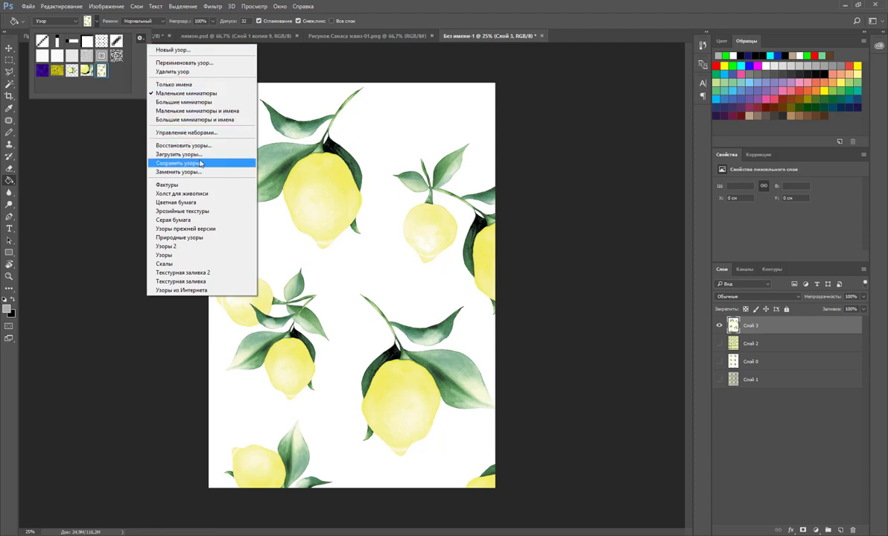
left_click(116, 80)
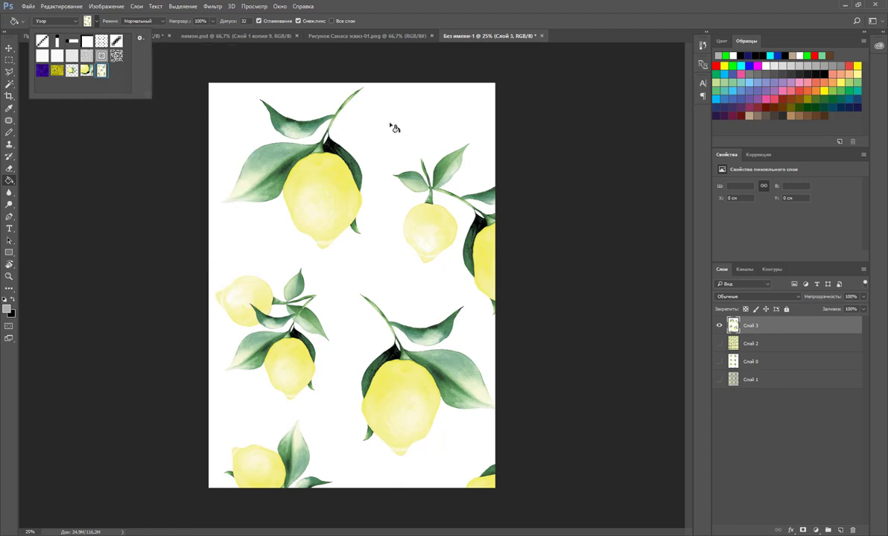
left_click(9, 48)
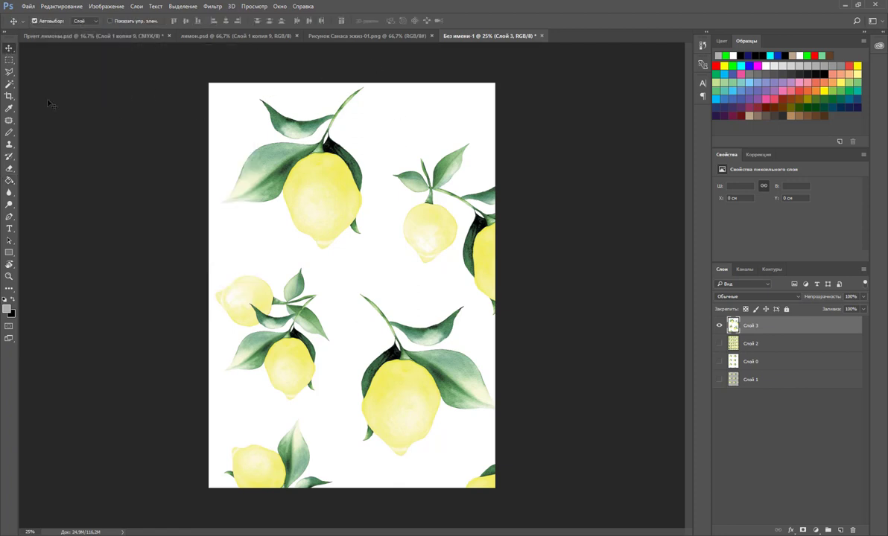
Create a new square 300 × 300 cm, 72 ppi document, sizing it in millimetres.
left_click(27, 6)
left_click(38, 16)
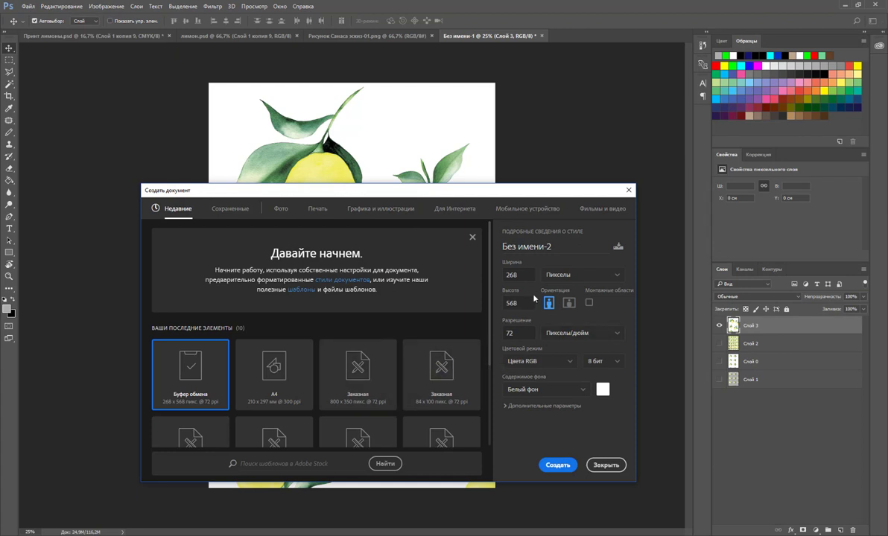
left_click(559, 275)
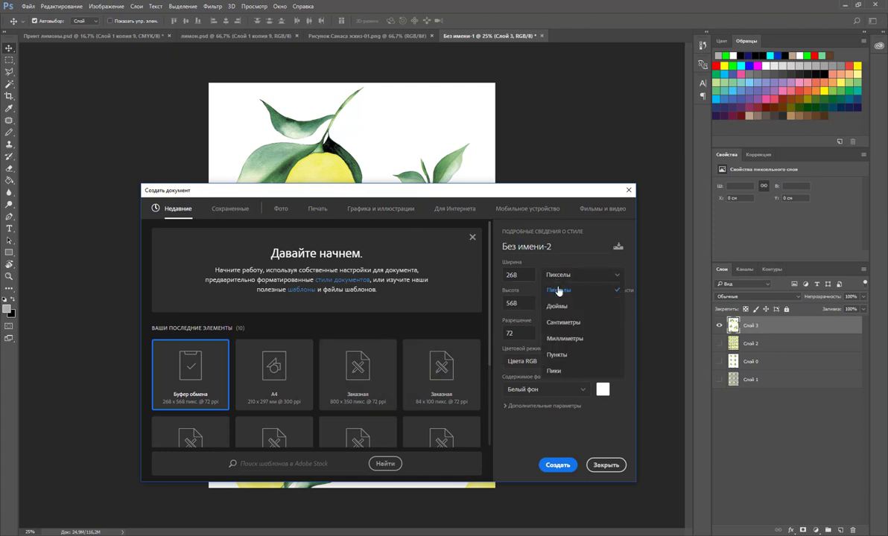
left_click(565, 339)
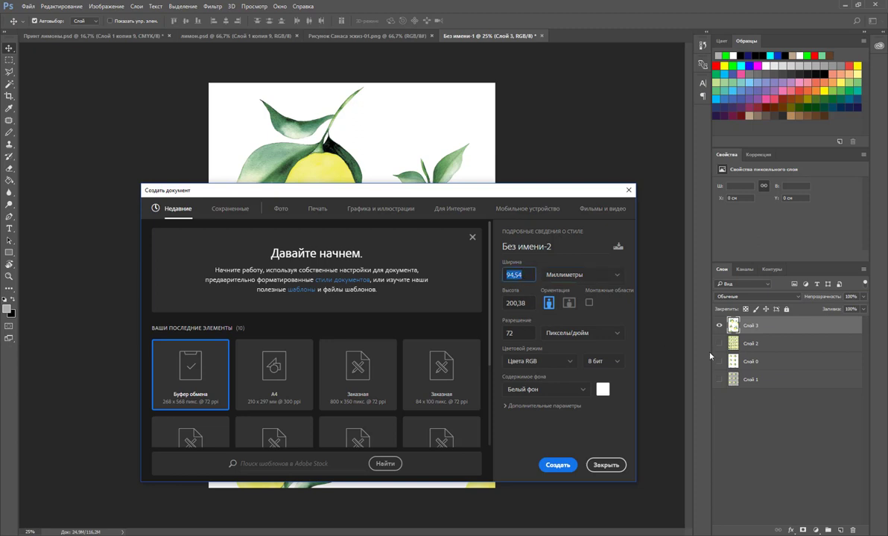
type("30")
key("Tab")
type("300")
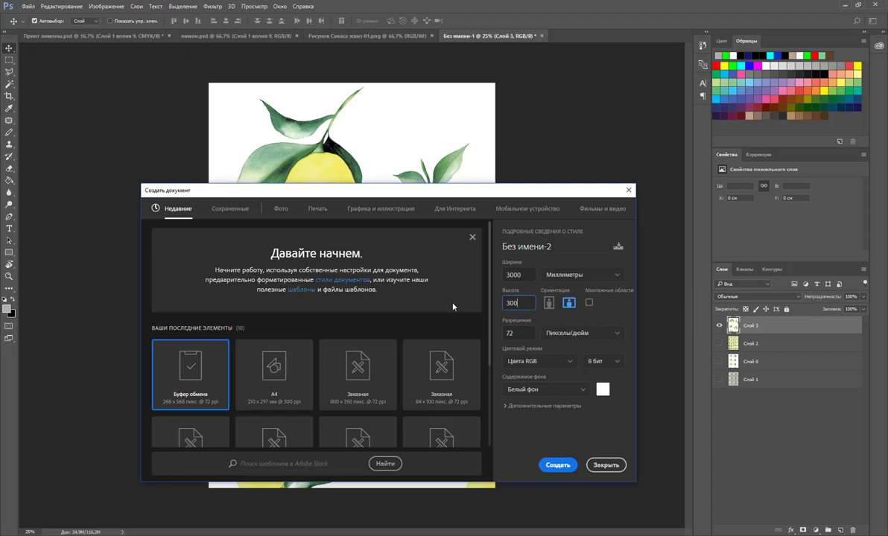
key("Return")
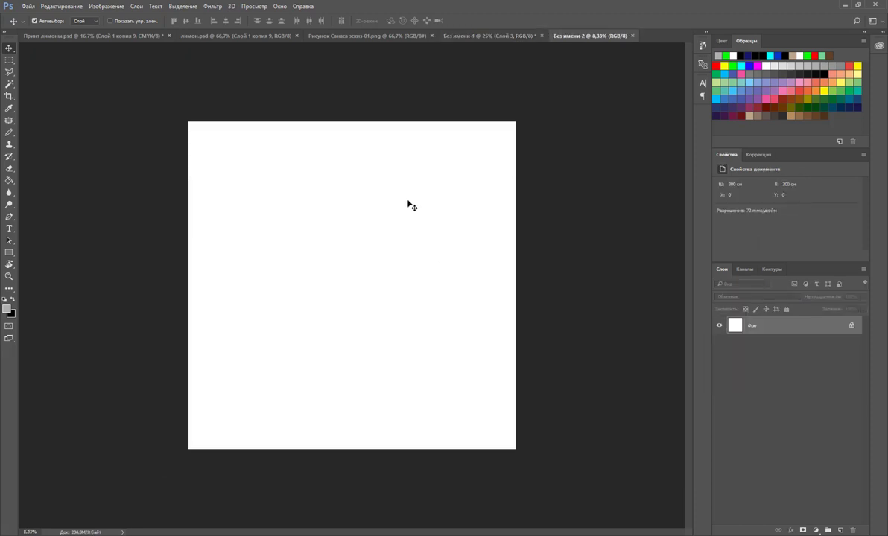
Fill the background with the lemon print and a new layer with the small-lemon pattern.
left_click(9, 180)
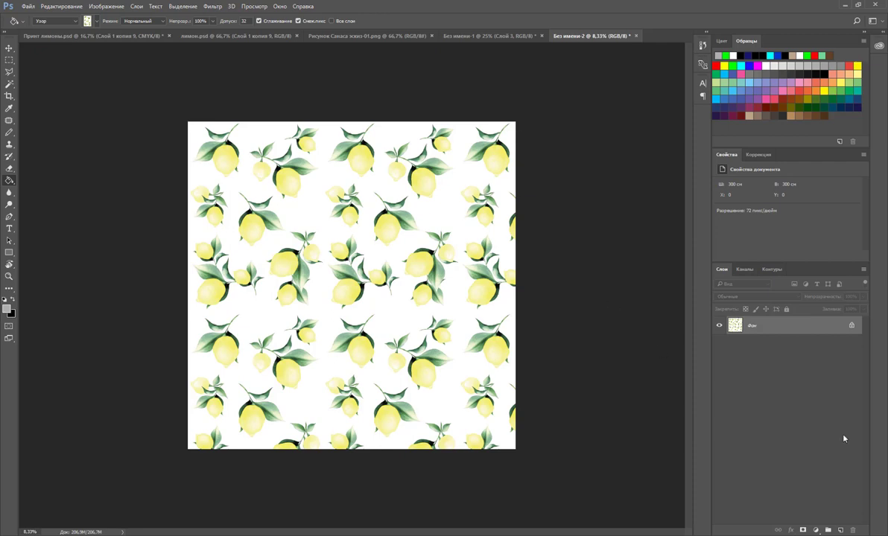
key("ctrl+shift+alt+n")
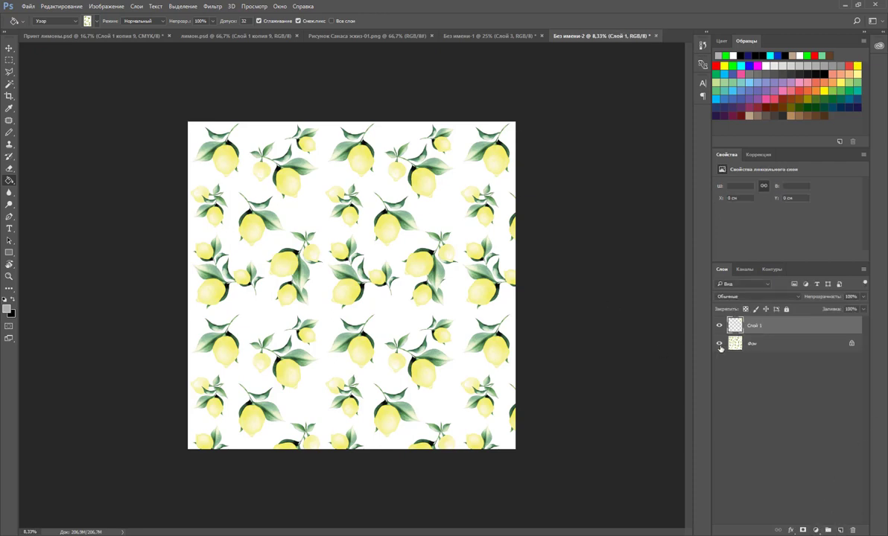
left_click(720, 345)
left_click(96, 21)
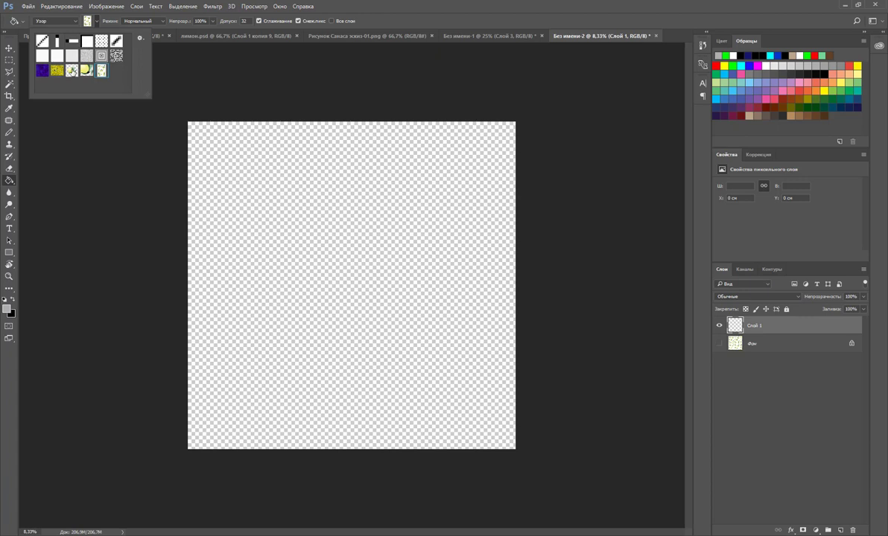
double_click(86, 70)
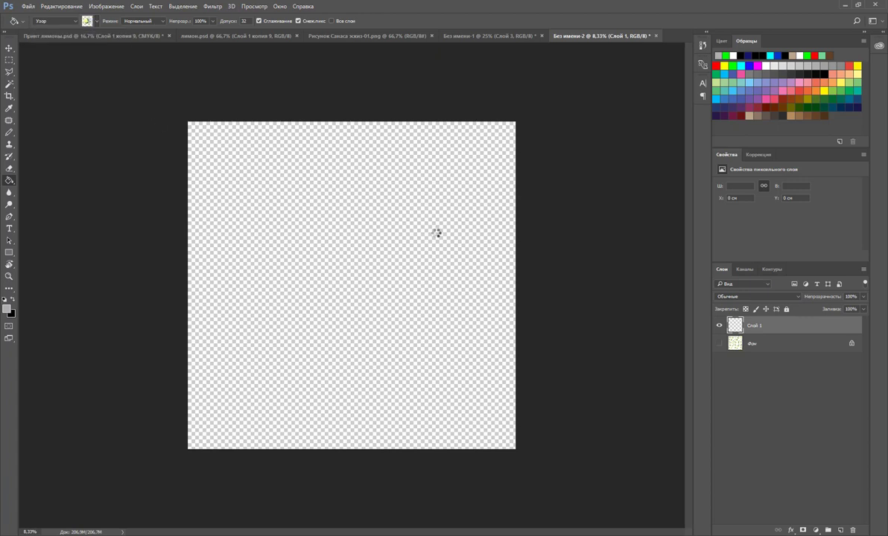
left_click(508, 250)
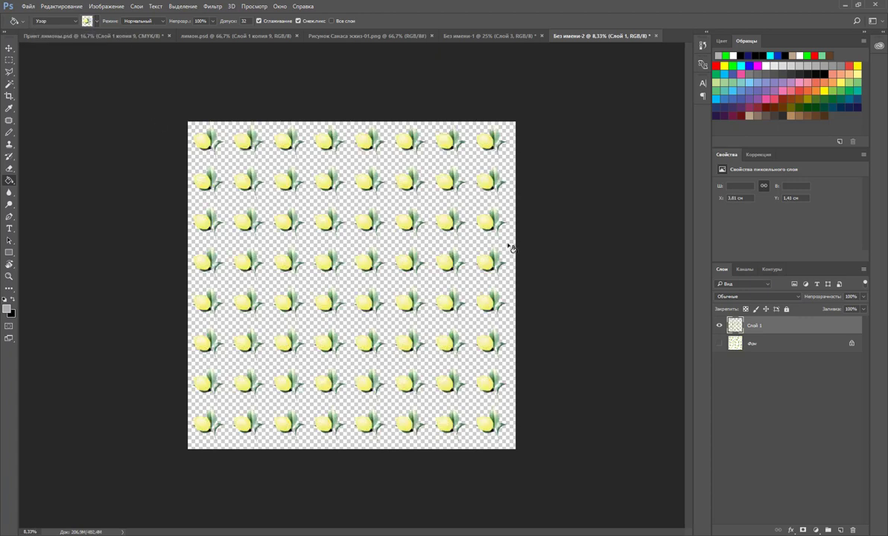
Hide the small-lemon layer, show the background again, and switch to Принт лимоны.psd.
left_click(719, 326)
left_click(719, 343)
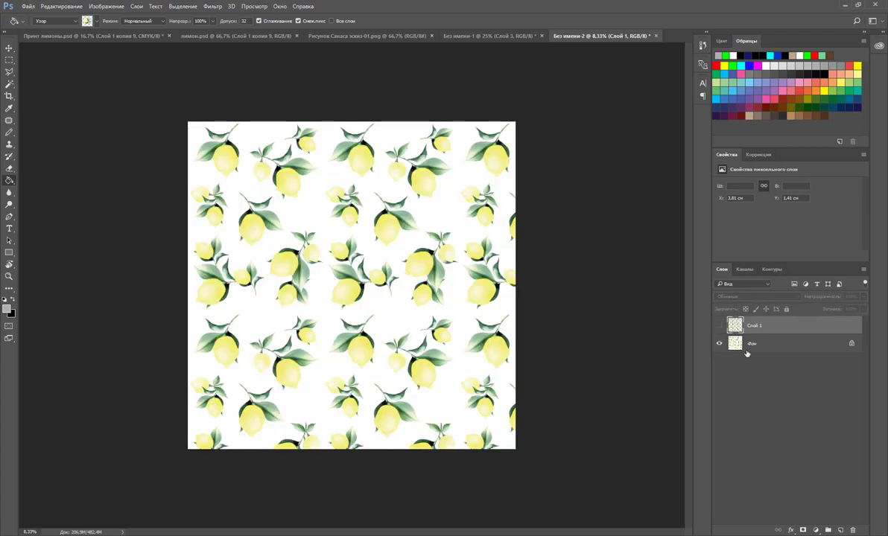
left_click(96, 37)
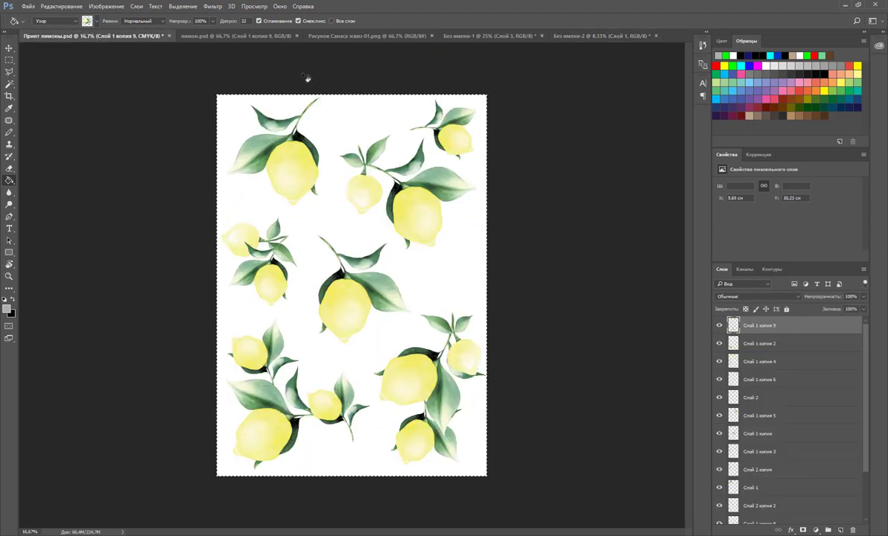
In the dress sketch, take the Magic Wand and unlock the background as Слой 0.
left_click(345, 35)
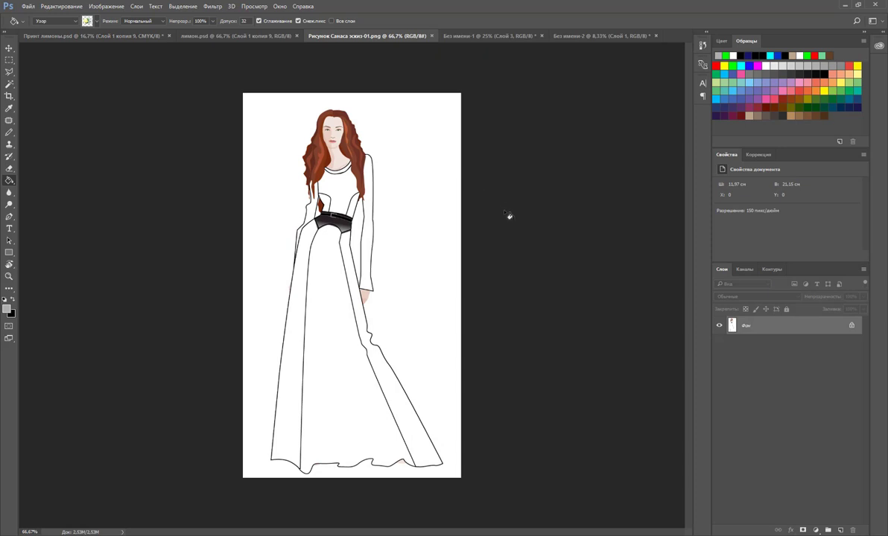
left_click(9, 84)
left_click(9, 84)
double_click(782, 331)
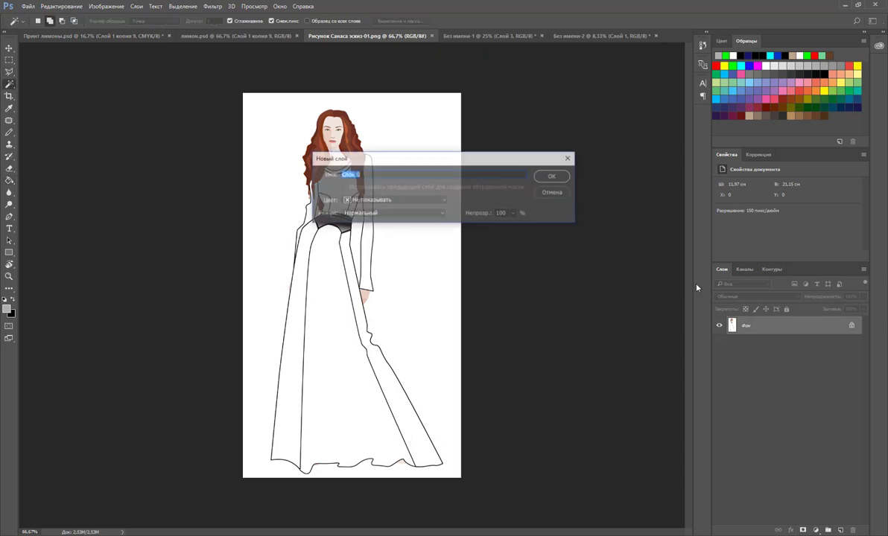
left_click(550, 174)
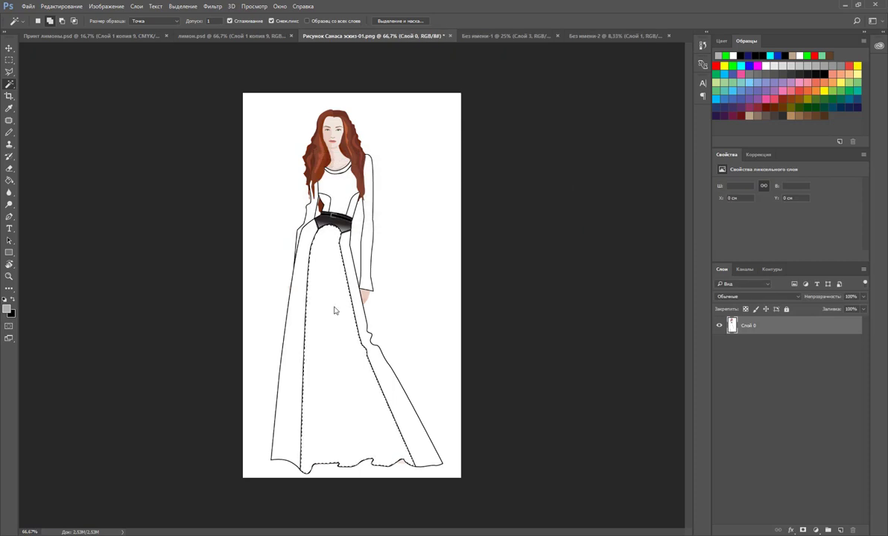
Select the front panel, left skirt panel, bodice and right sleeve, and copy them to a new layer.
left_click(331, 268)
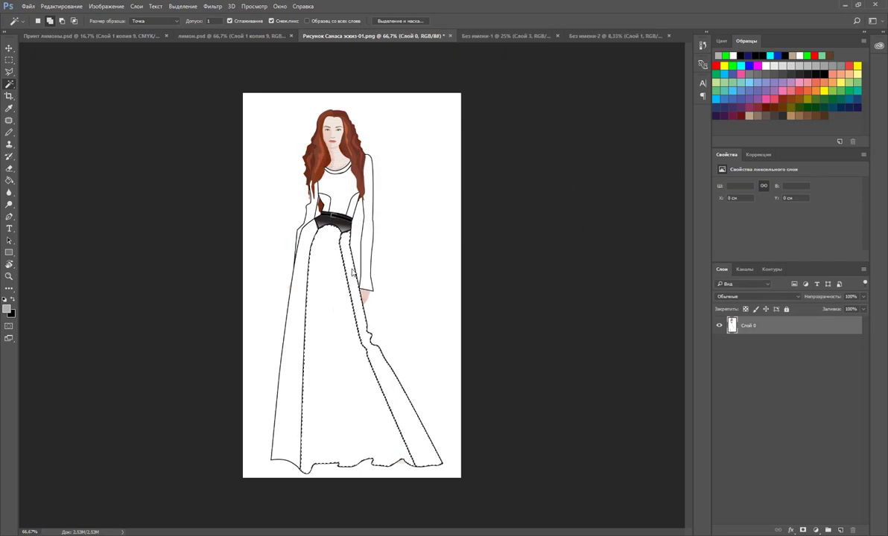
left_click(291, 327, "shift")
left_click(335, 201, "shift")
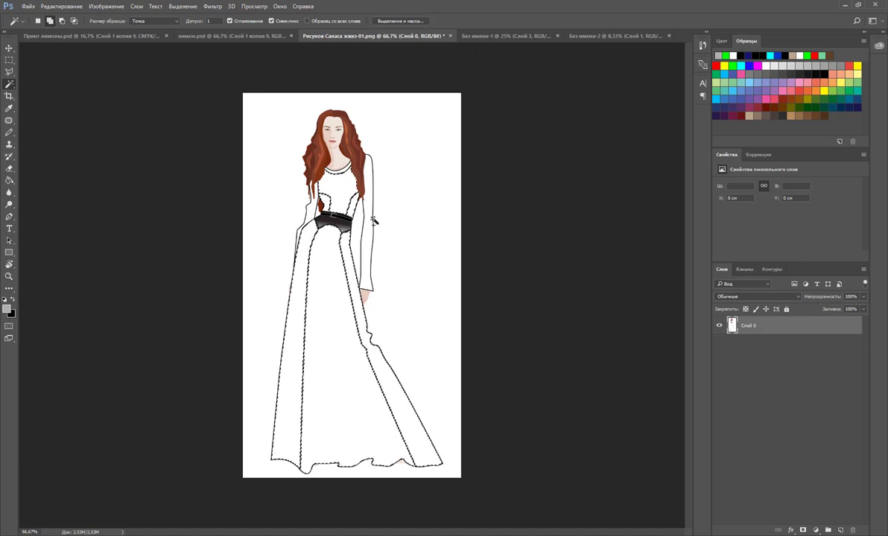
left_click(355, 215, "shift")
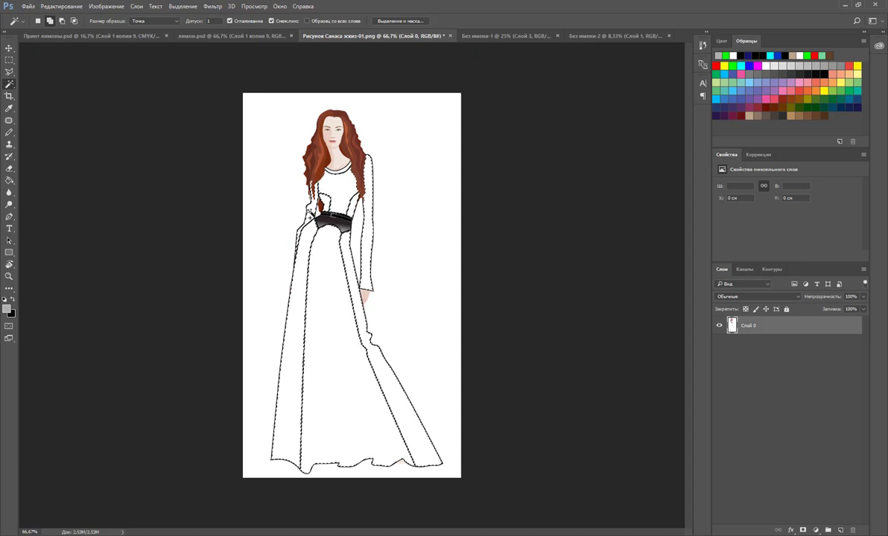
right_click(312, 215)
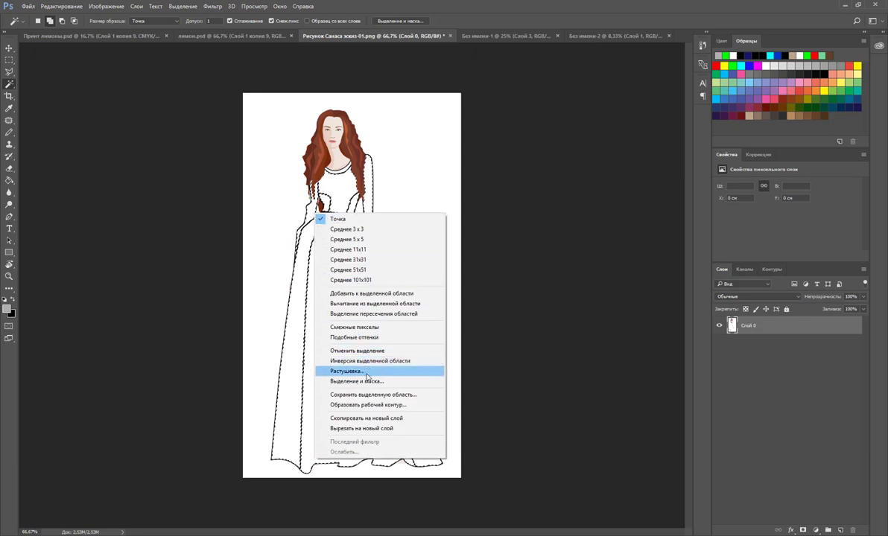
left_click(378, 419)
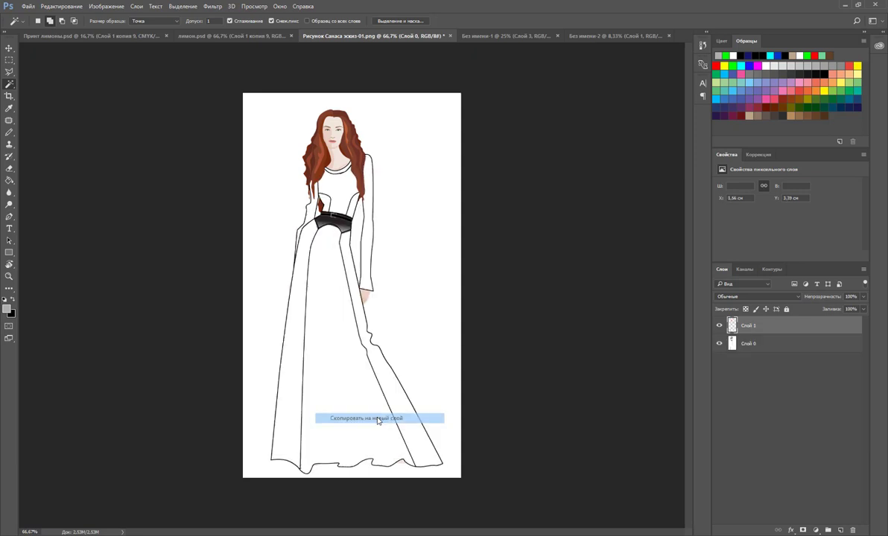
Invert the selection and pick the Paint Bucket tool.
left_click(182, 5)
left_click(188, 42)
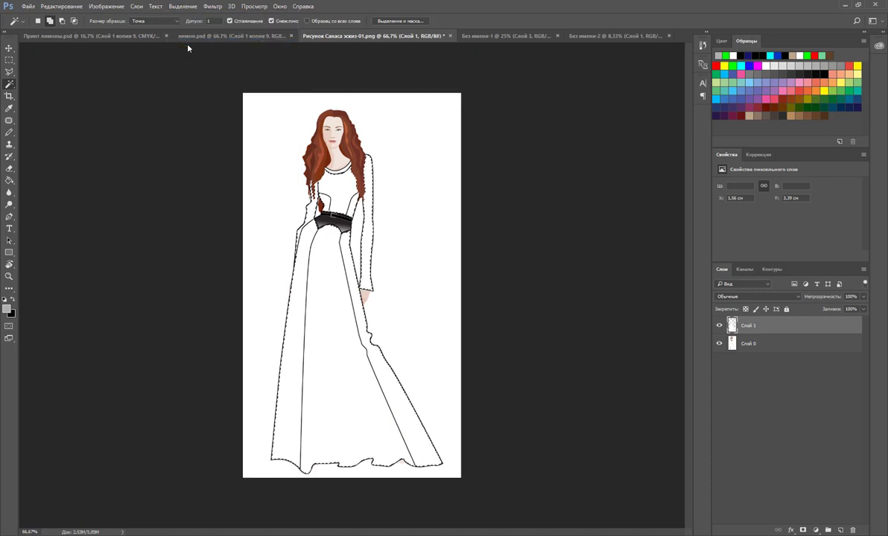
left_click(9, 180)
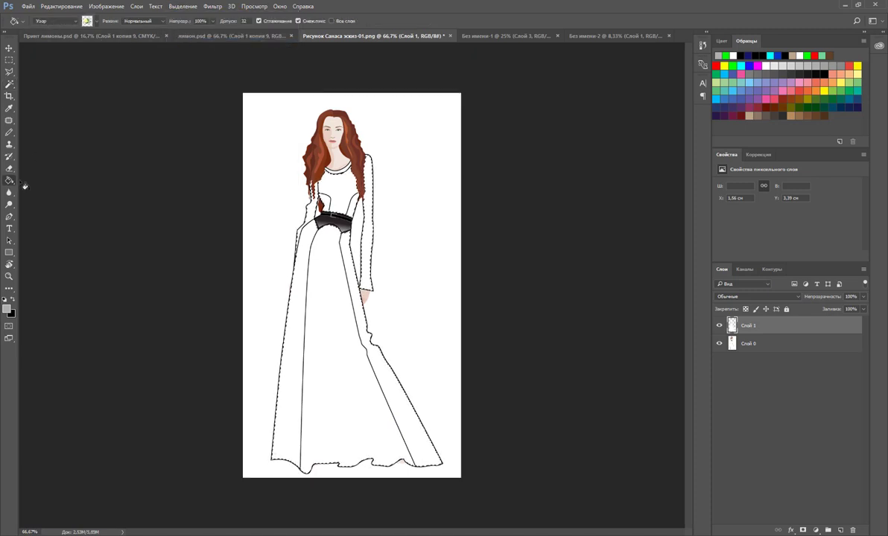
Fill the skirt panels with the yellow dotted pattern from the saved patterns.
left_click(96, 21)
left_click(71, 70)
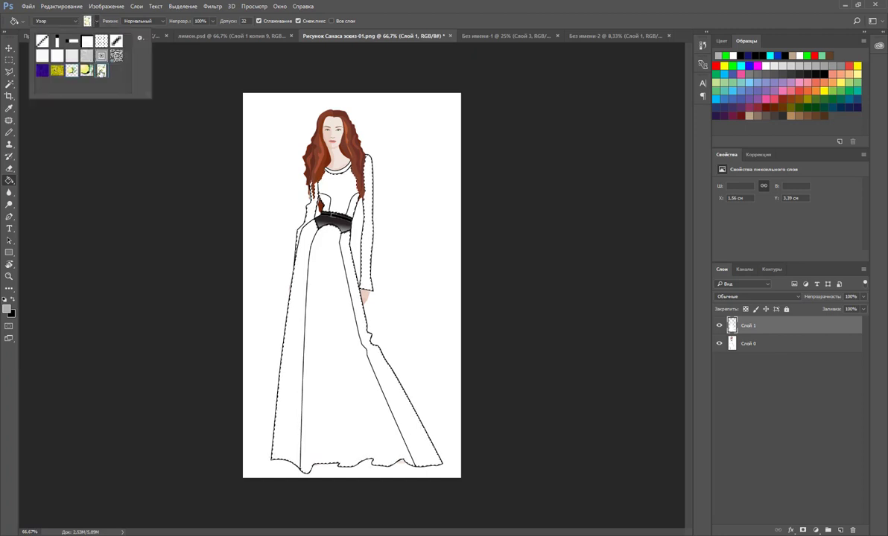
left_click(320, 304)
left_click(320, 304)
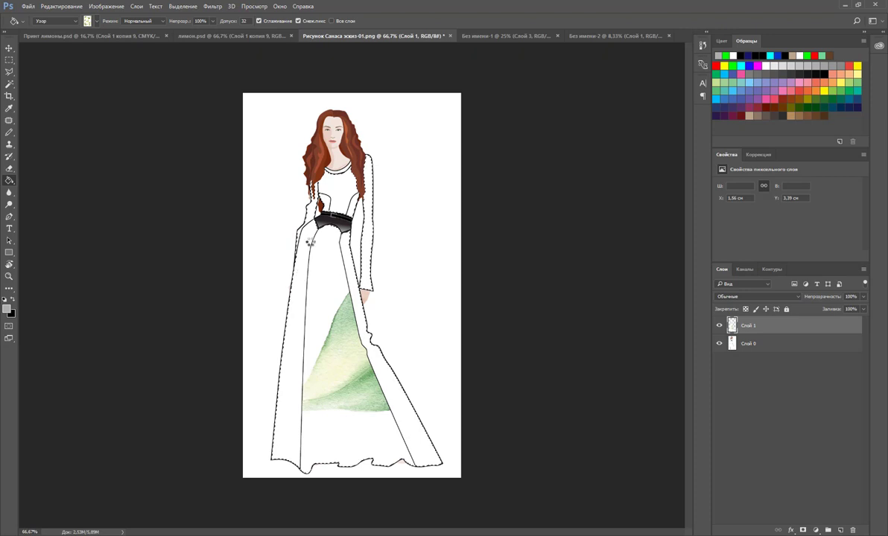
left_click(308, 244)
Refill the bodice, left skirt panel and lower right skirt panel with a lemon pattern.
left_click(96, 22)
left_click(86, 70)
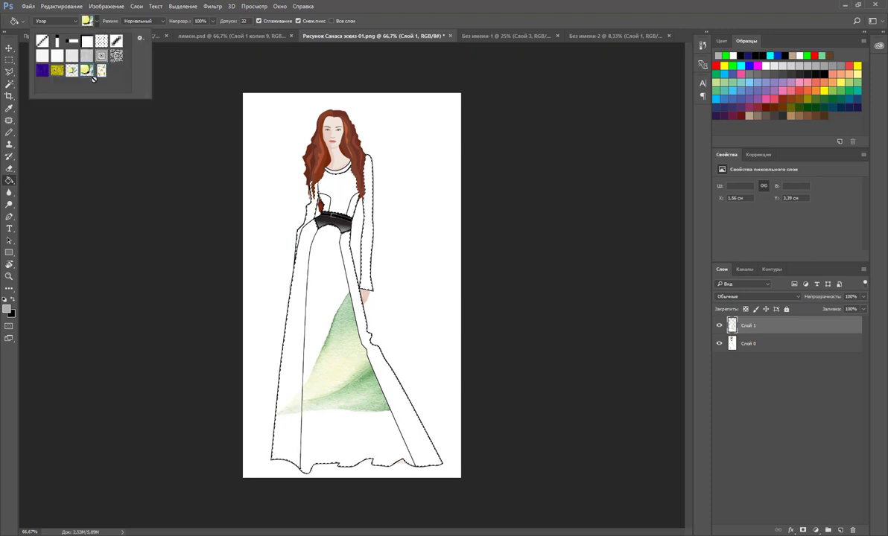
left_click(339, 192)
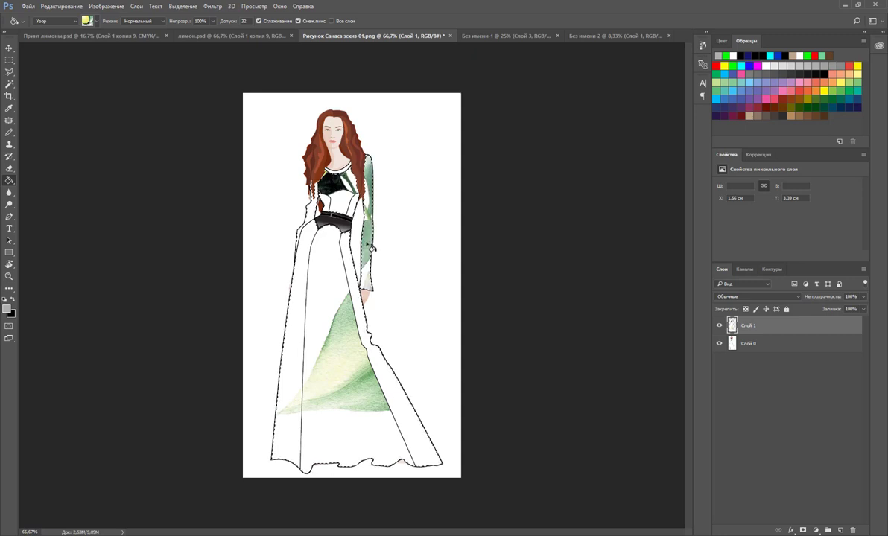
left_click(301, 251)
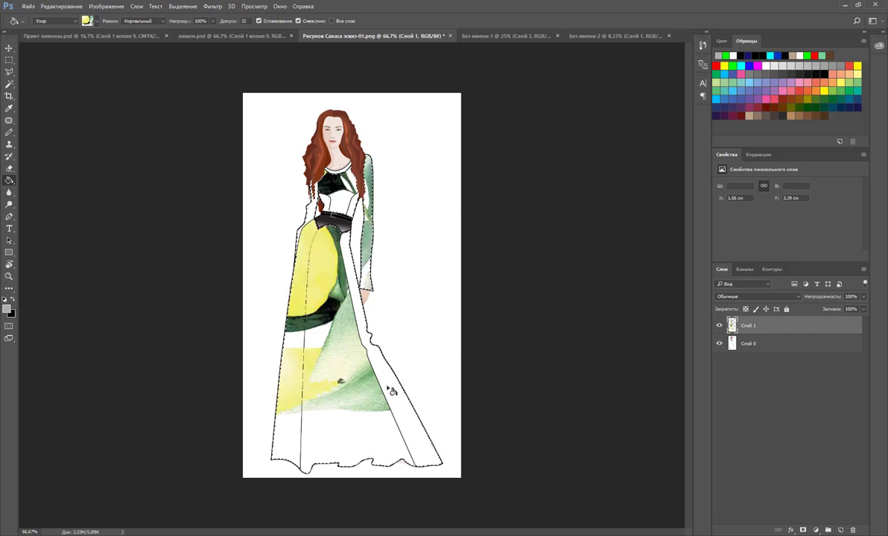
left_click(391, 390)
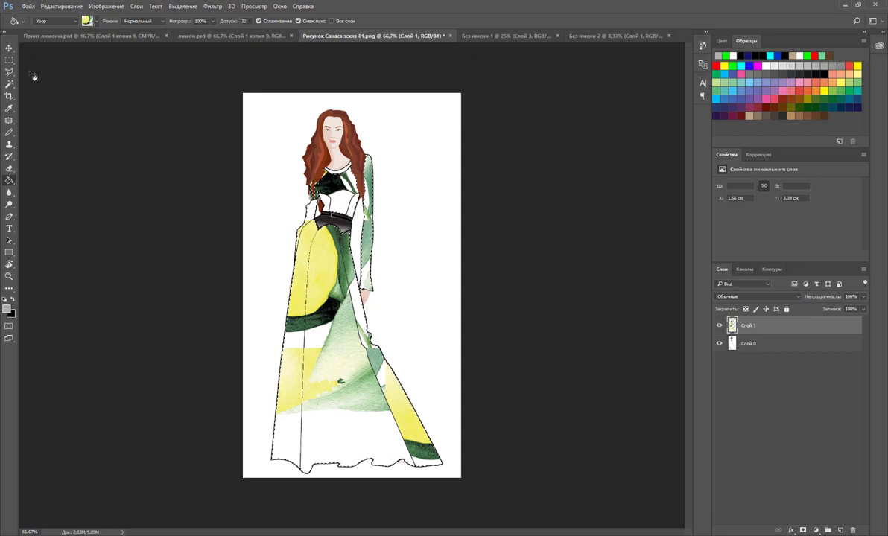
Deselect the dress and return to the Принт лимоны.psd document.
left_click(10, 48)
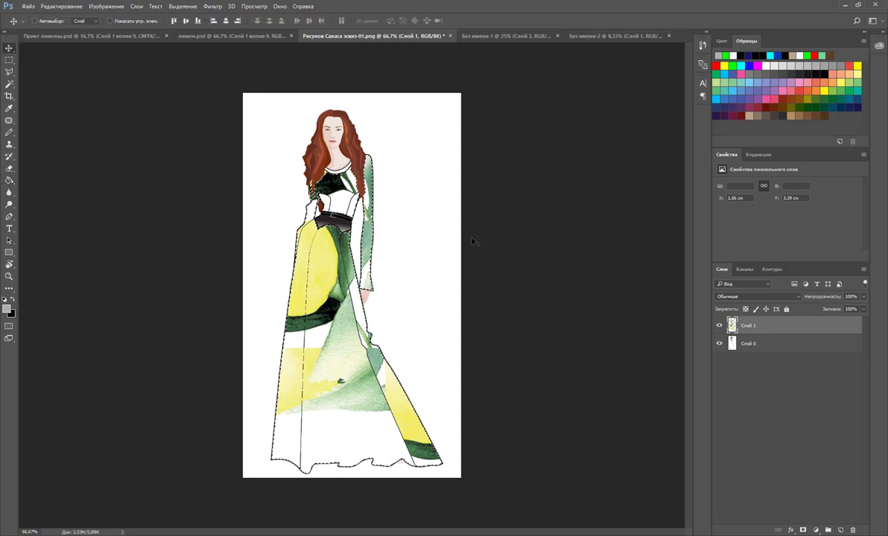
key("ctrl+d")
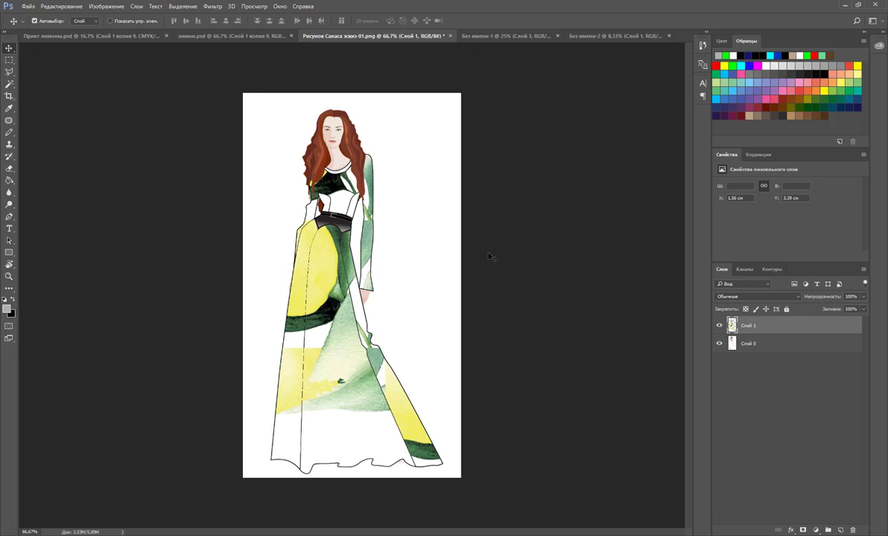
left_click(119, 35)
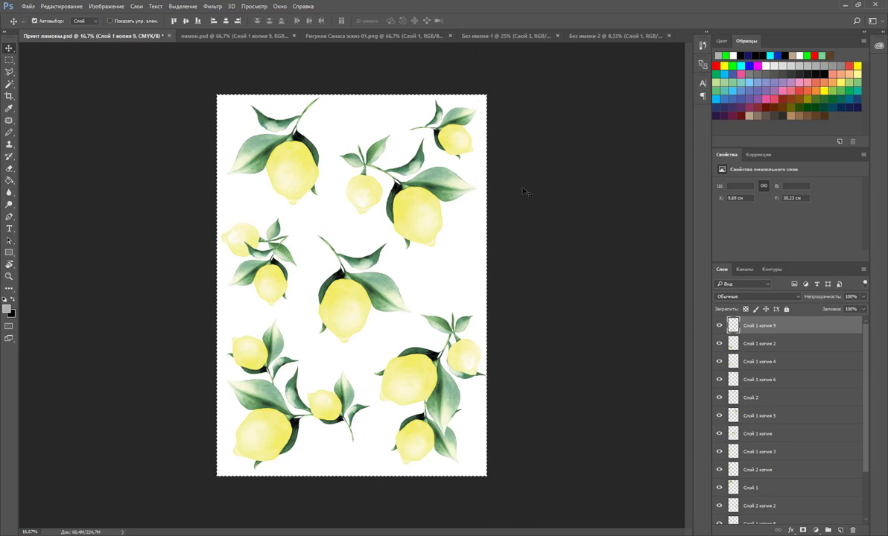
Turn the tiled lemons on Без имени-2's Фон layer pink with Hue/Saturation.
key("ctrl+d")
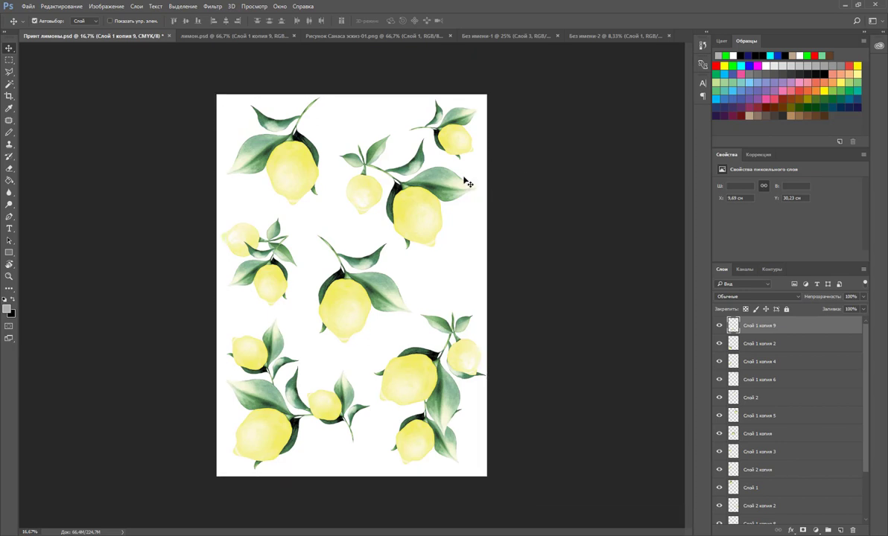
left_click(589, 36)
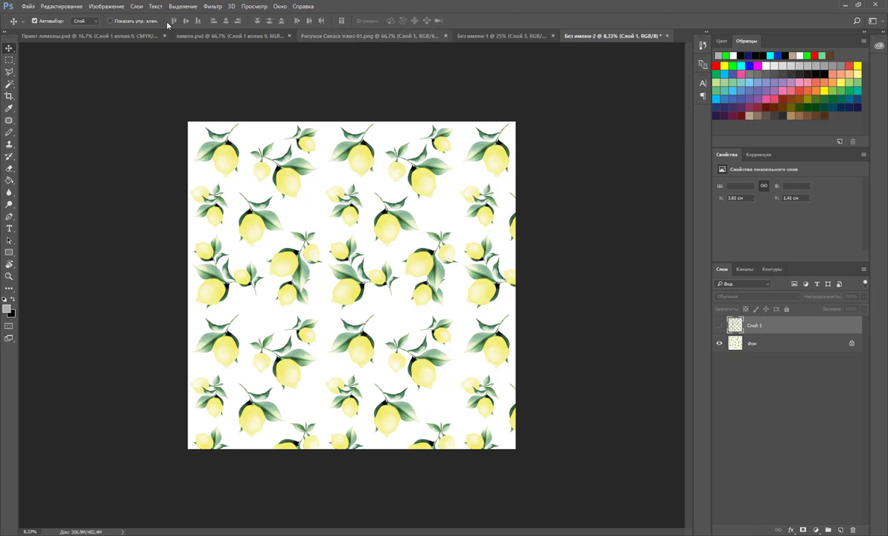
left_click(106, 6)
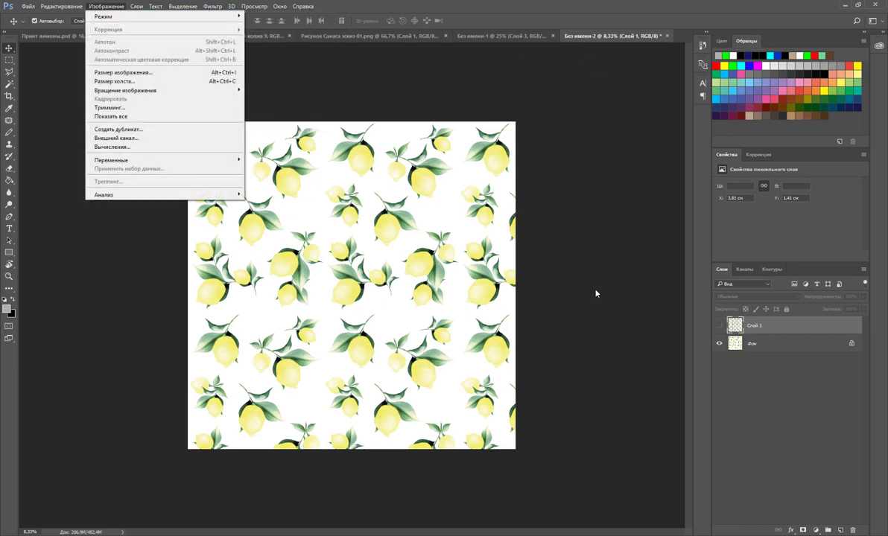
left_click(766, 345)
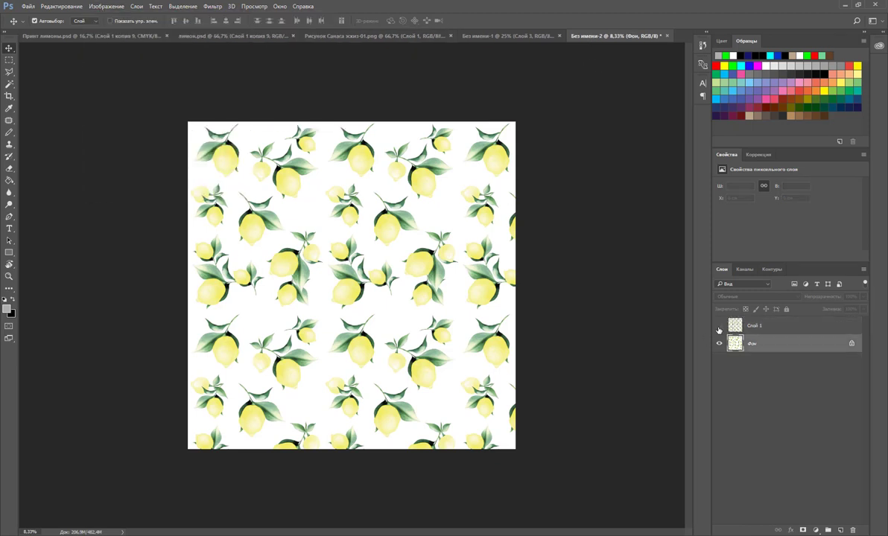
left_click(106, 6)
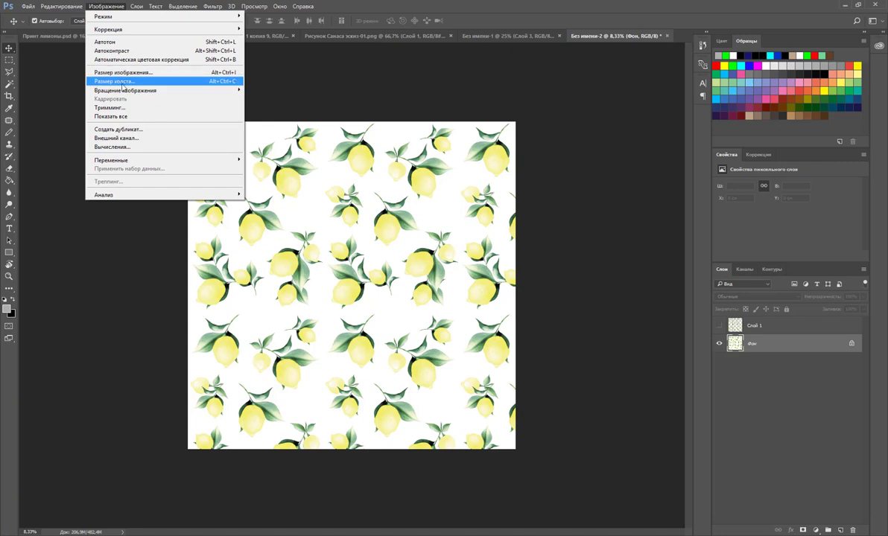
mouse_move(109, 29)
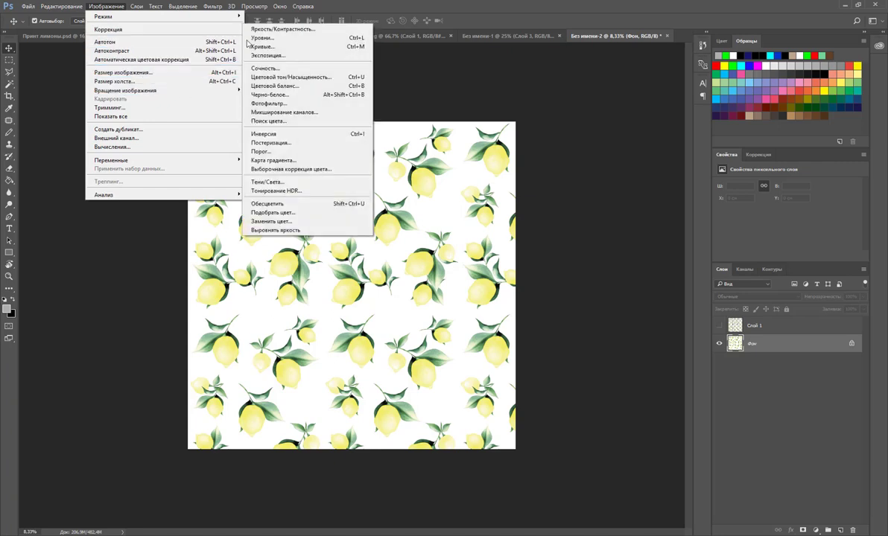
left_click(299, 77)
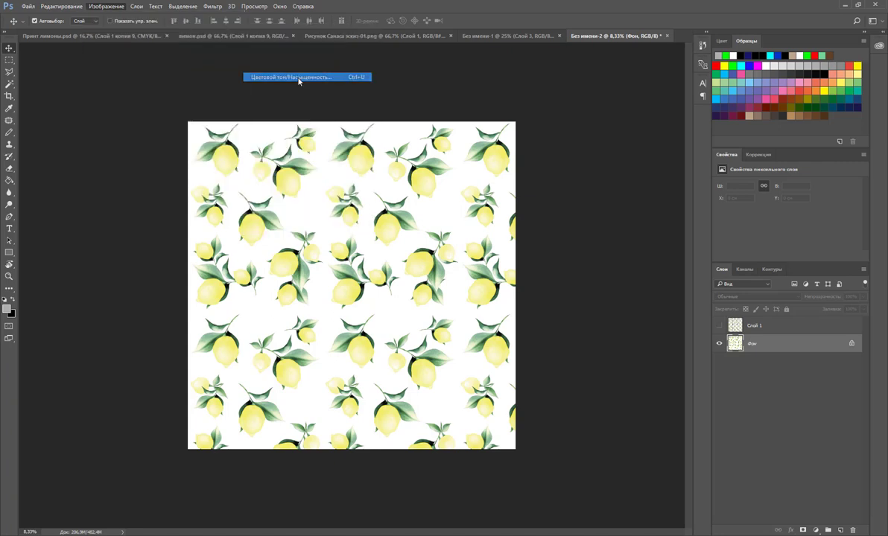
mouse_move(482, 260)
left_mouse_down()
mouse_move(655, 93)
mouse_move(643, 88)
left_mouse_up()
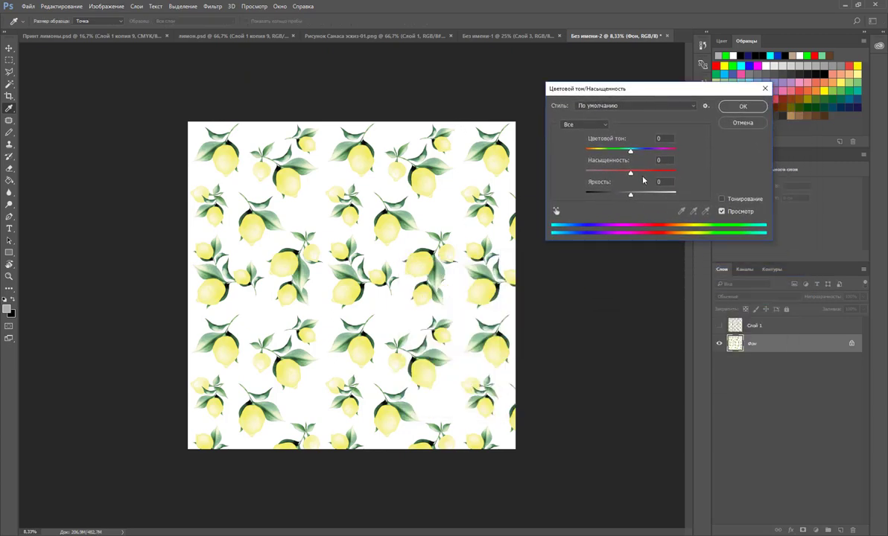
mouse_move(631, 173)
left_mouse_down()
mouse_move(614, 180)
mouse_move(628, 186)
mouse_move(657, 156)
mouse_move(691, 167)
mouse_move(594, 172)
mouse_move(612, 172)
mouse_move(601, 179)
left_mouse_up()
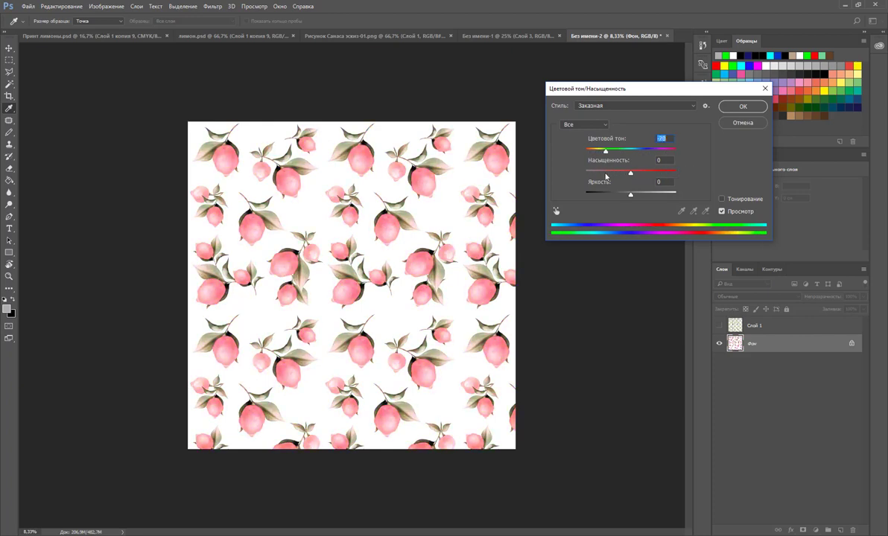
left_click(743, 107)
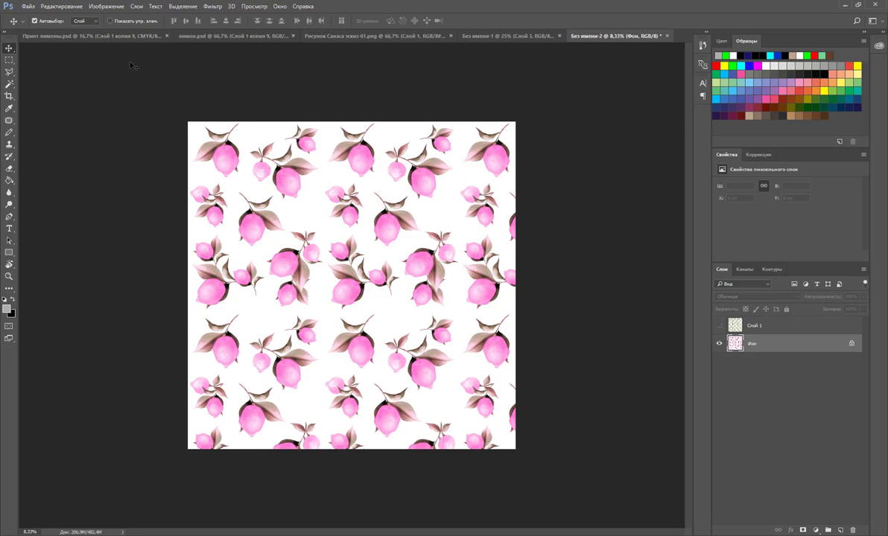
left_click(108, 35)
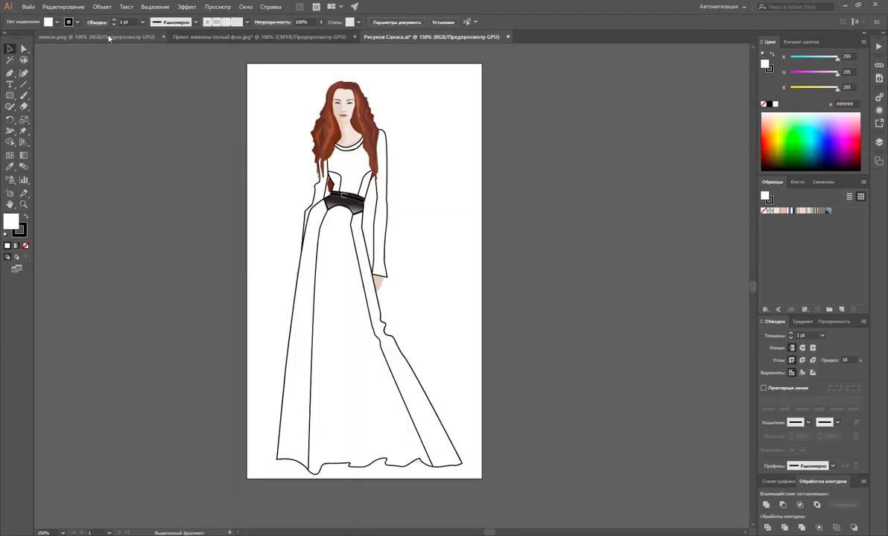
Drag the lemon image from лимон.png into Swatches as a pattern swatch.
left_click(100, 34)
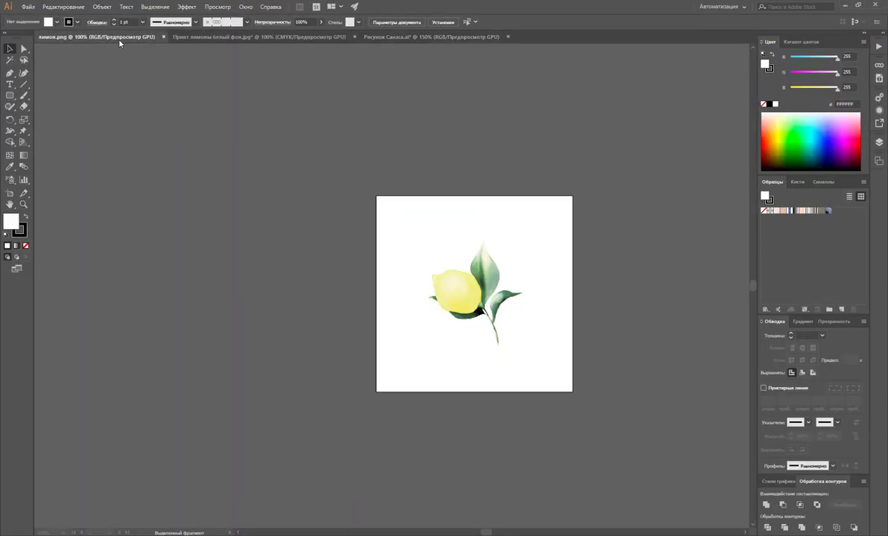
left_click(468, 278)
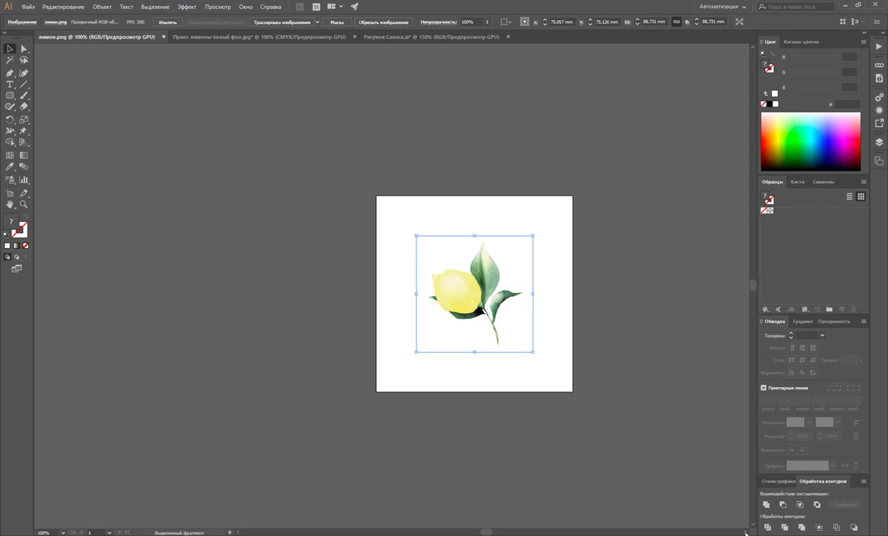
scroll(535, 329, "right", 5)
scroll(529, 299, "down", 1)
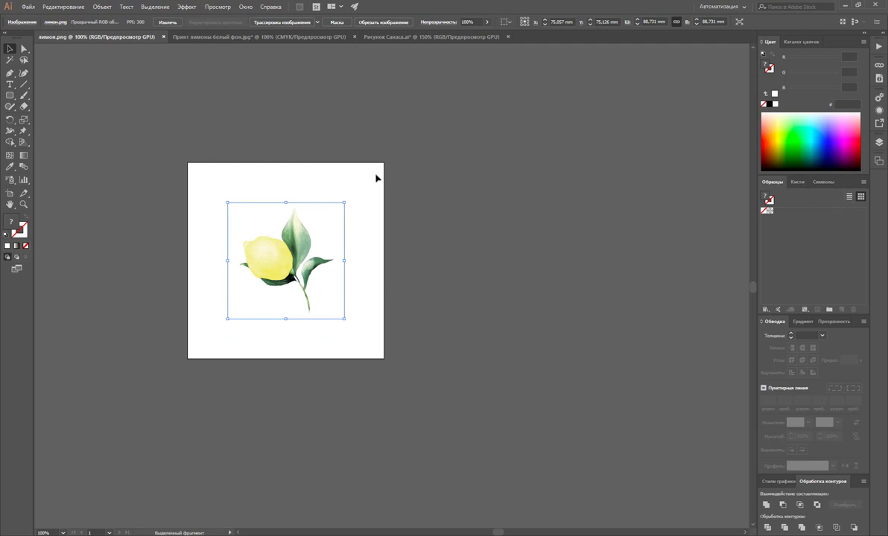
left_click_drag(277, 264, 795, 263)
Draw a large rectangle beside the artboard and fill it with the lemon pattern.
left_click(9, 96)
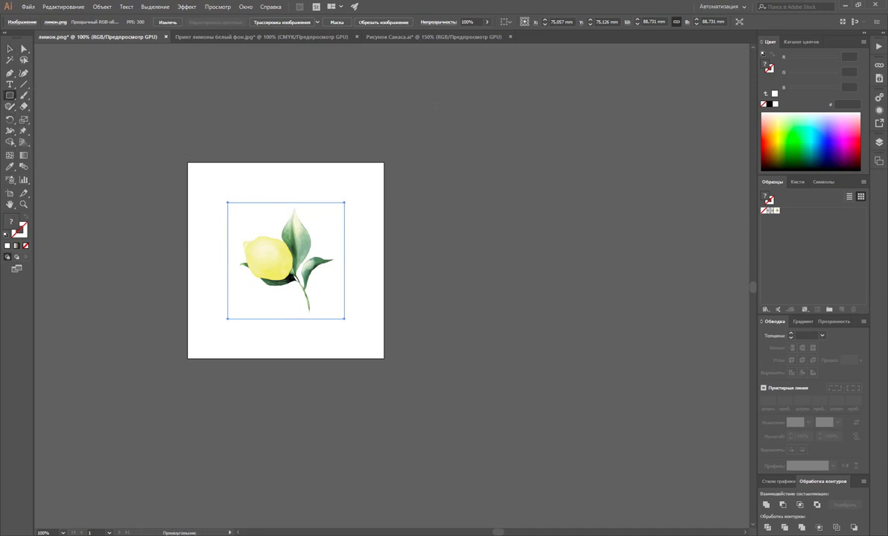
left_click_drag(429, 97, 682, 409)
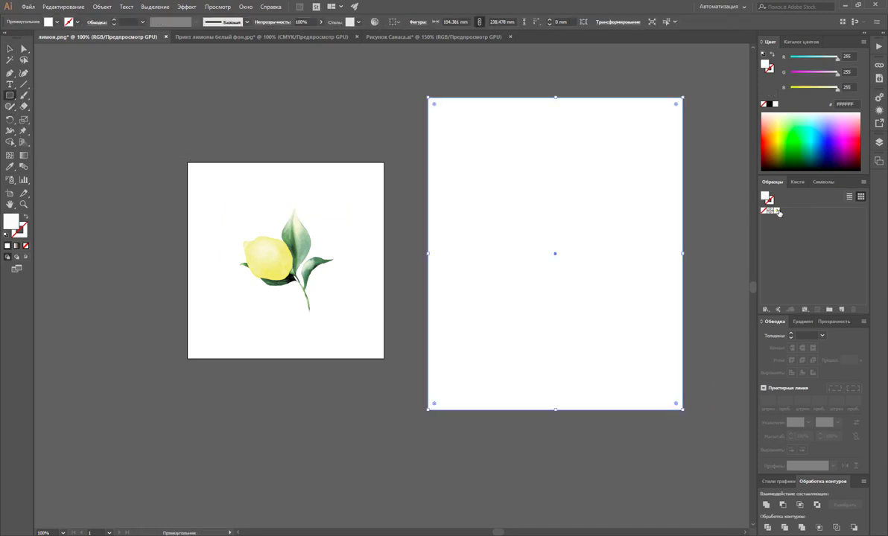
left_click(776, 210)
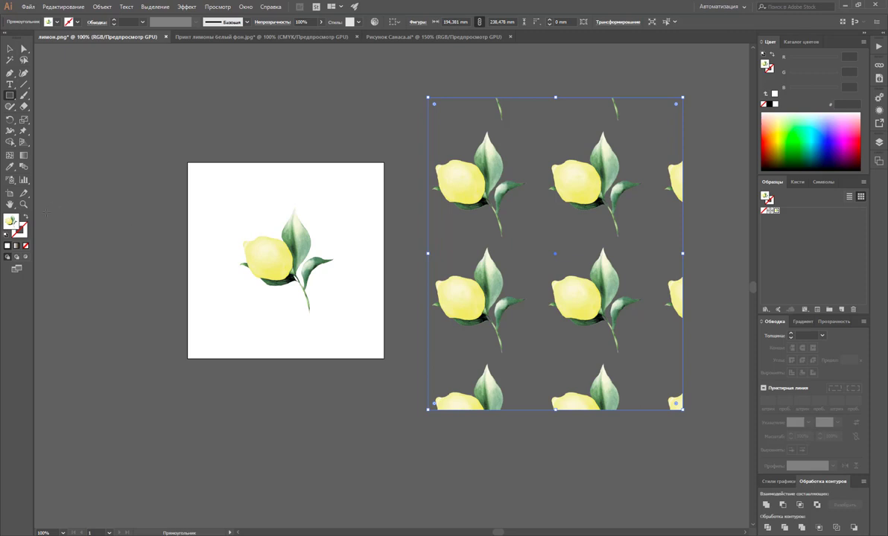
left_click(23, 204)
left_click(272, 236)
left_click(399, 282)
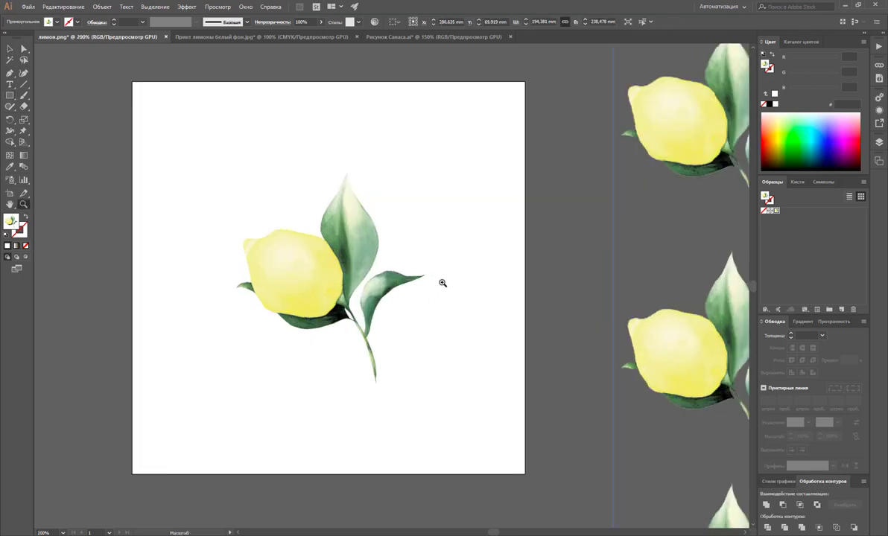
scroll(442, 283, "down", 1)
left_click(9, 95)
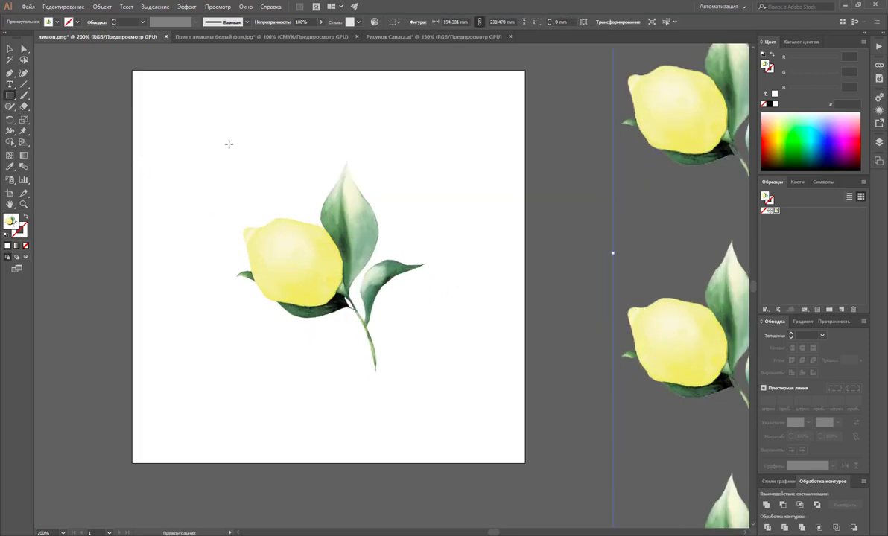
Draw an unfilled rectangle framing the lemon, tightening its left and bottom edges.
left_click_drag(227, 157, 414, 371)
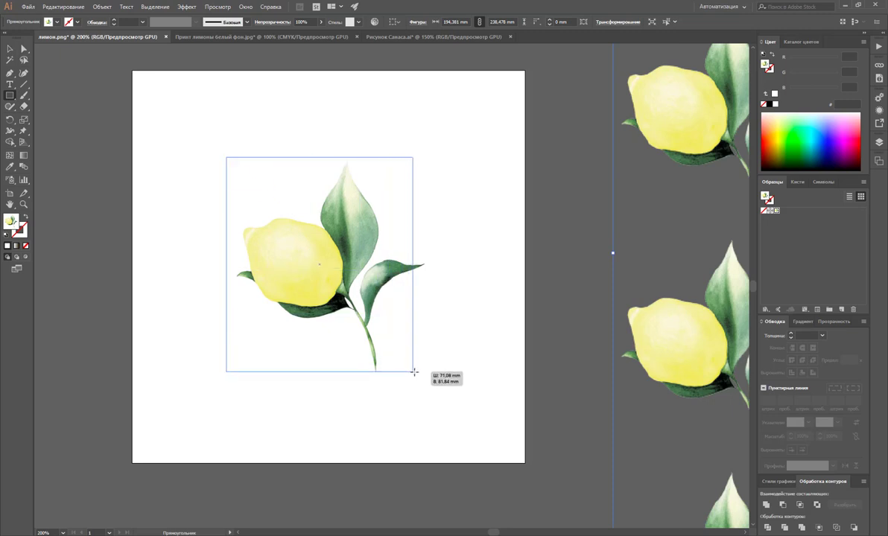
left_click_drag(414, 371, 428, 376)
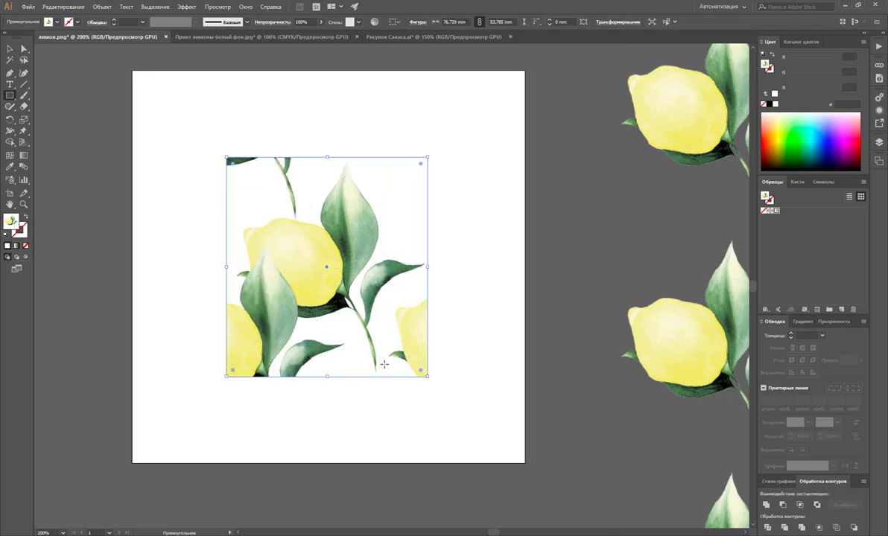
left_click(10, 49)
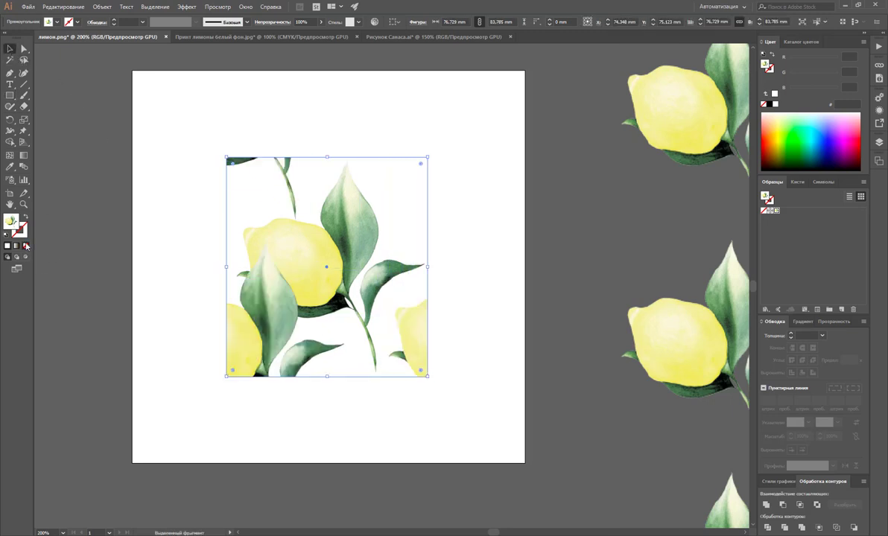
left_click(23, 228)
left_click_drag(227, 266, 234, 264)
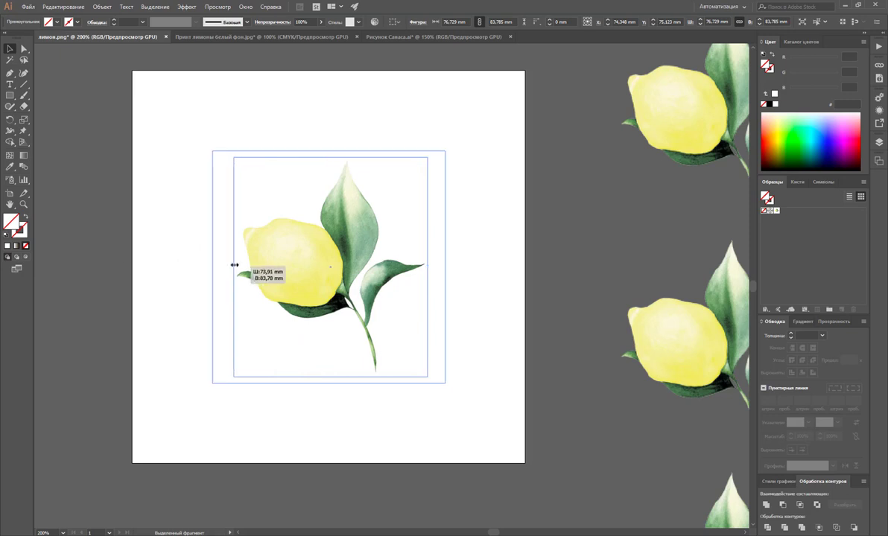
left_click_drag(331, 376, 334, 373)
Send the frame behind the lemon and select it together with the lemon.
right_click(335, 372)
mouse_move(365, 448)
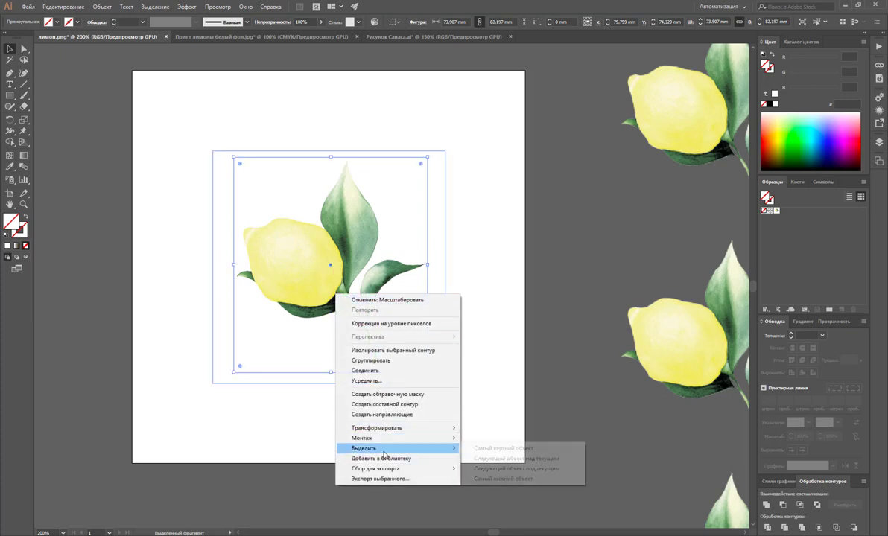
left_click(480, 469)
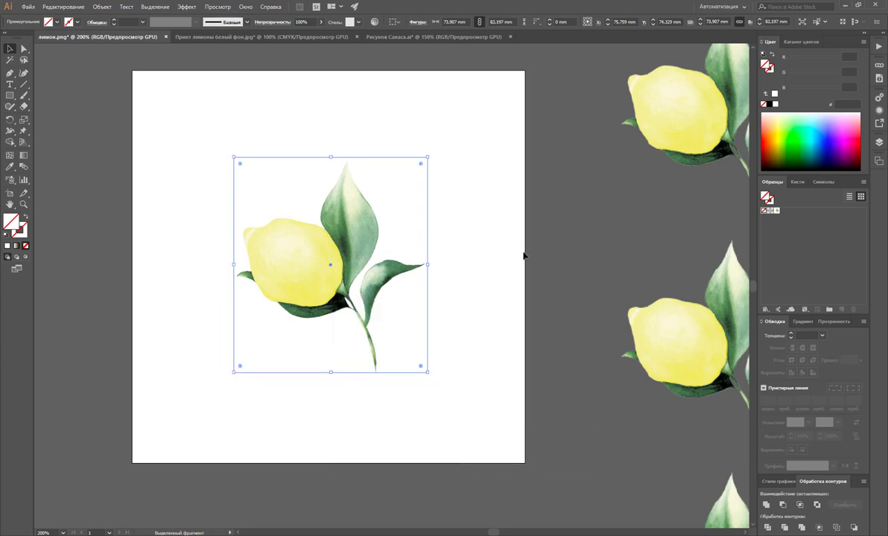
left_click_drag(519, 177, 303, 329)
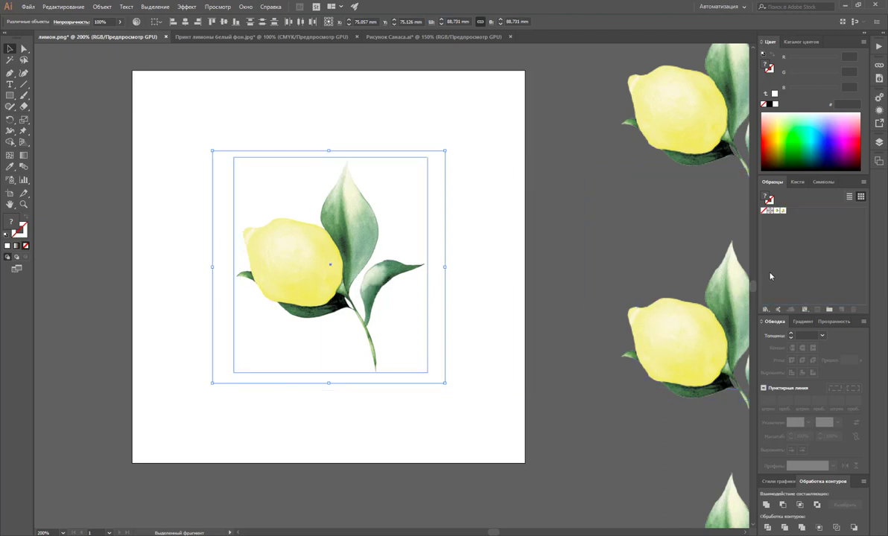
left_click(612, 250)
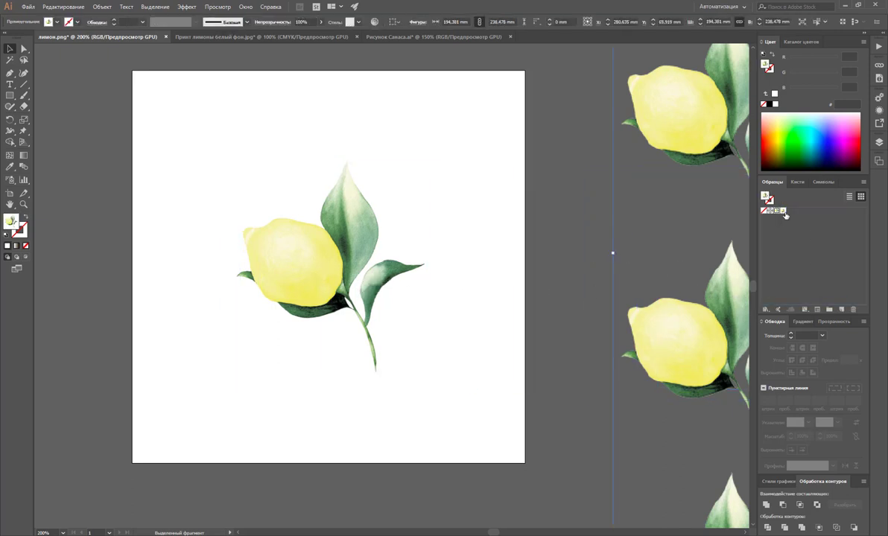
Zoom out to 66.67% and Alt-drag two copies of the lemon pattern block rightward.
key("z")
left_click(581, 293, "alt")
left_click(543, 273, "alt")
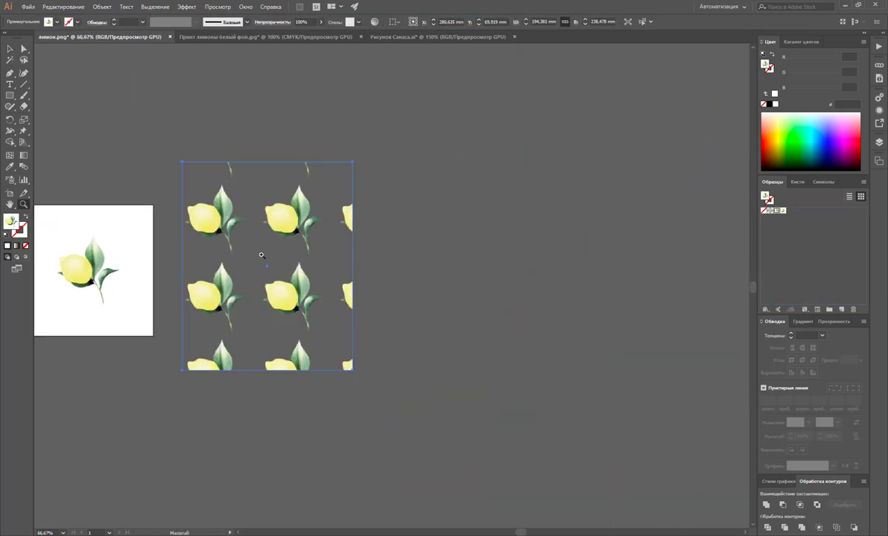
left_click(10, 49)
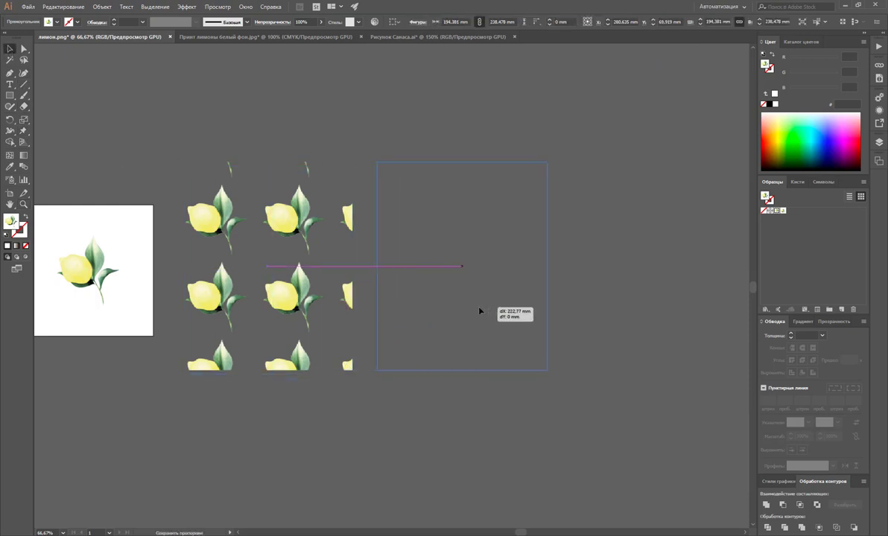
left_click_drag(294, 300, 488, 300)
left_click(622, 242)
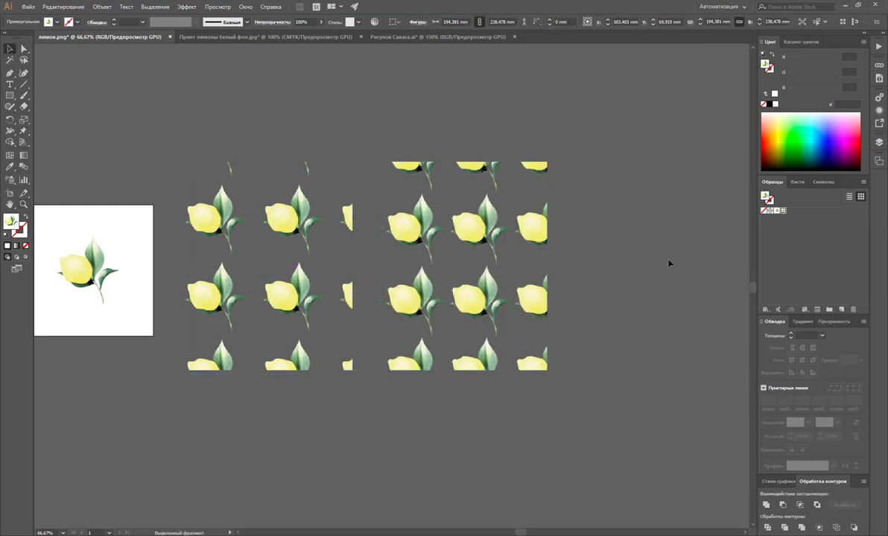
scroll(619, 241, "down", 1)
scroll(601, 233, "down", 1)
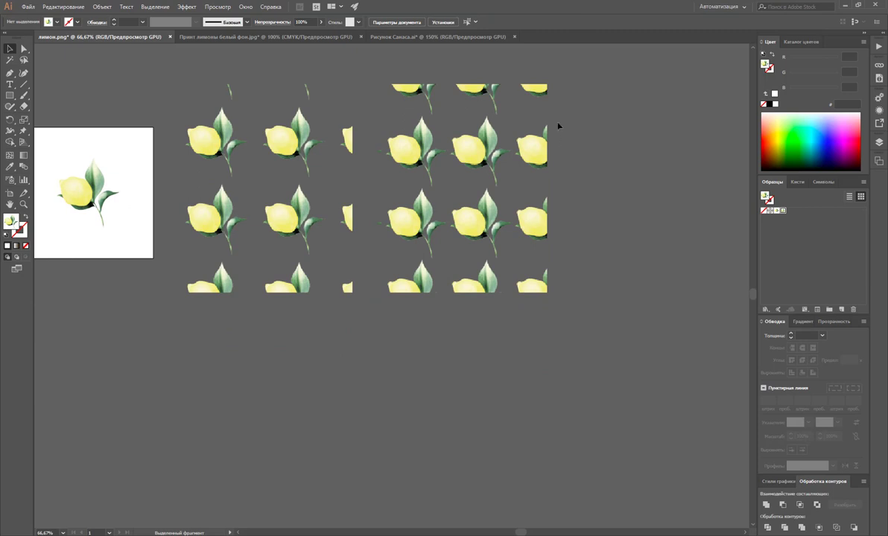
left_click_drag(459, 155, 596, 163)
Enter the newest copy in isolation mode, then exit and deselect.
double_click(596, 164)
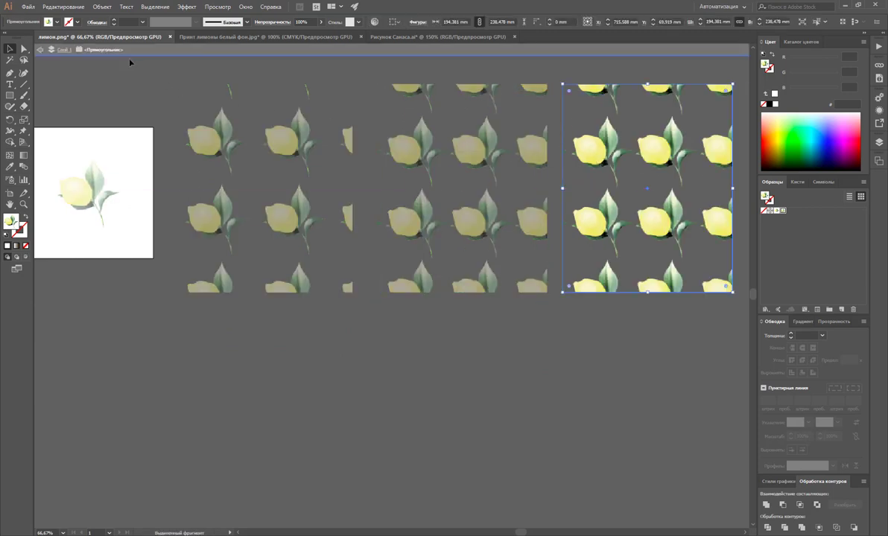
left_click(57, 22)
key("Escape")
double_click(543, 313)
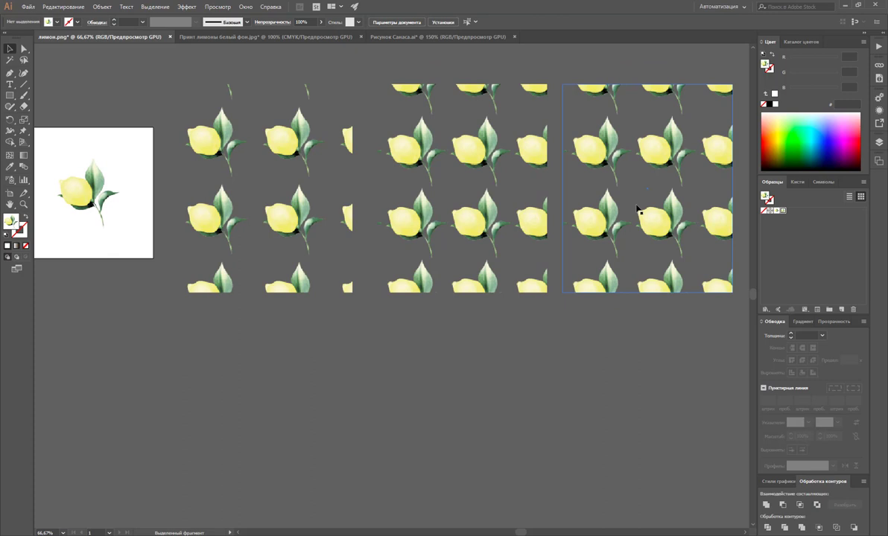
double_click(787, 213)
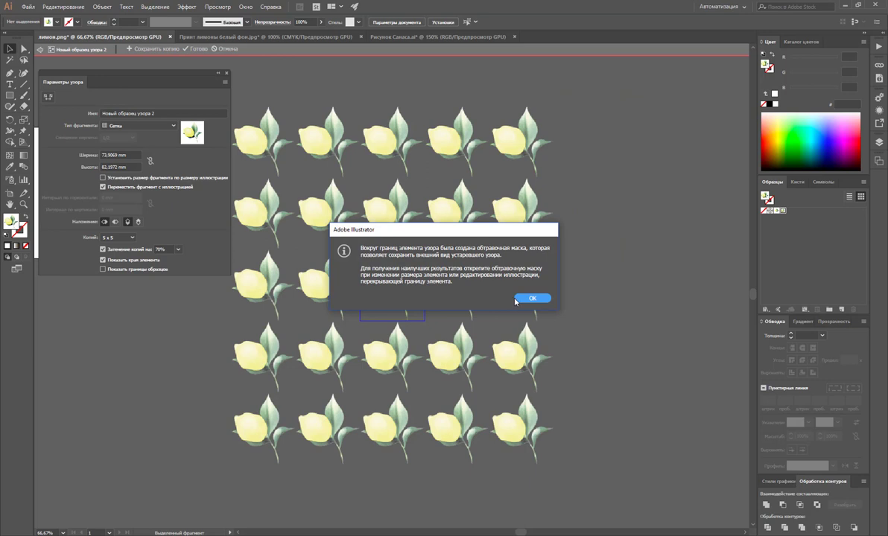
Try the Pattern Options tile types and settle on Hex by Column.
left_click(519, 300)
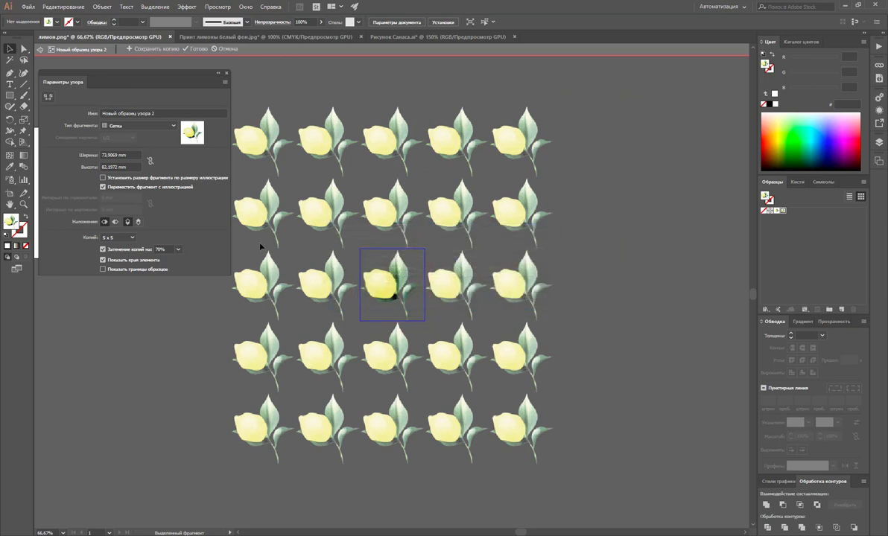
left_click(149, 125)
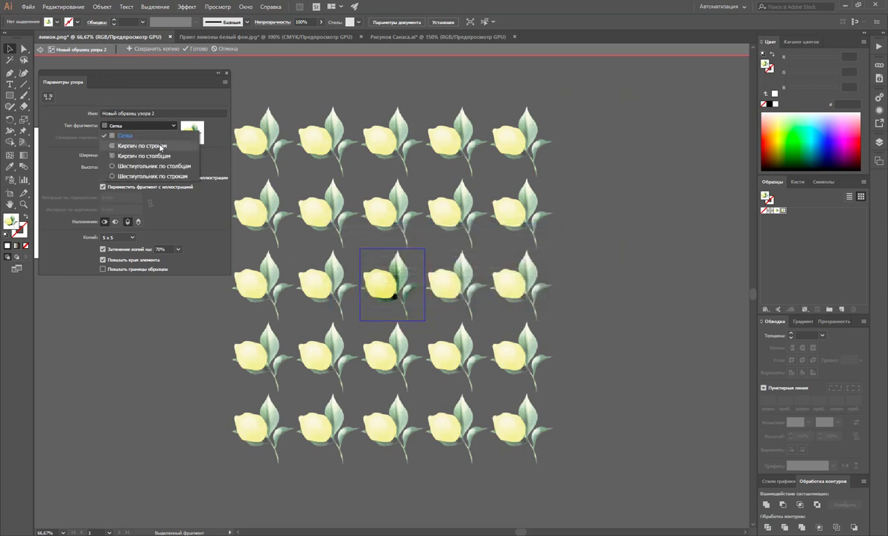
left_click(153, 137)
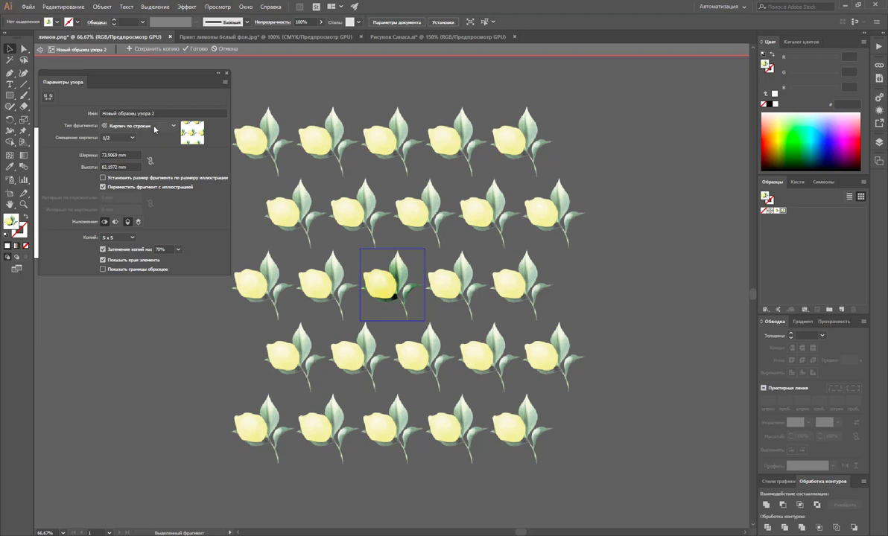
left_click(155, 128)
left_click(139, 136)
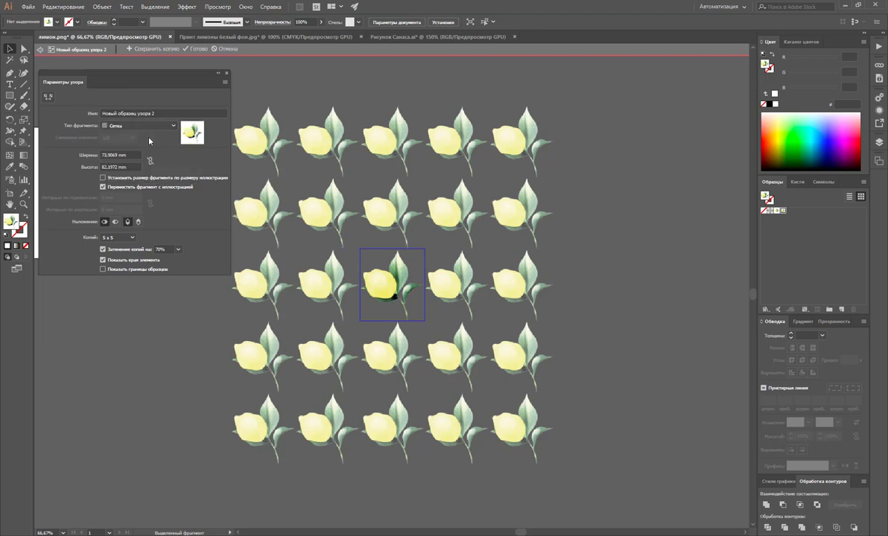
left_click(169, 129)
left_click(141, 145)
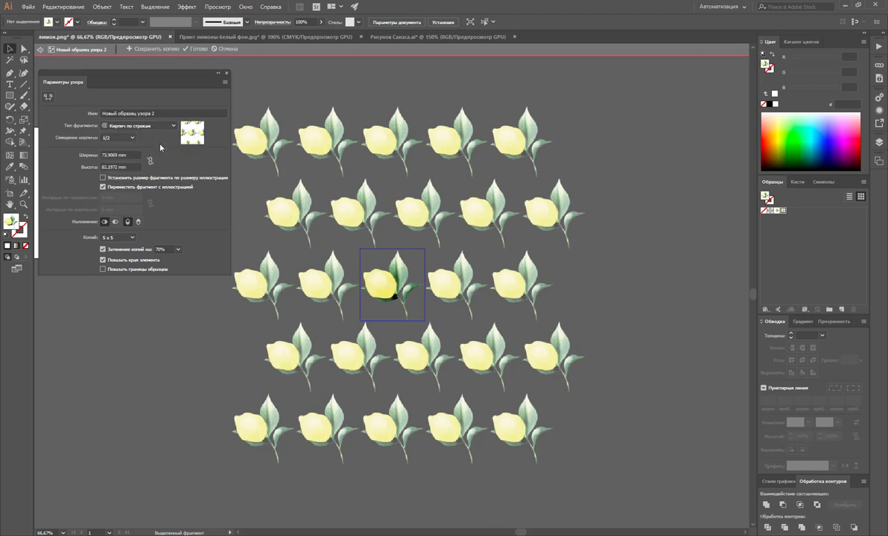
left_click(148, 129)
left_click(147, 156)
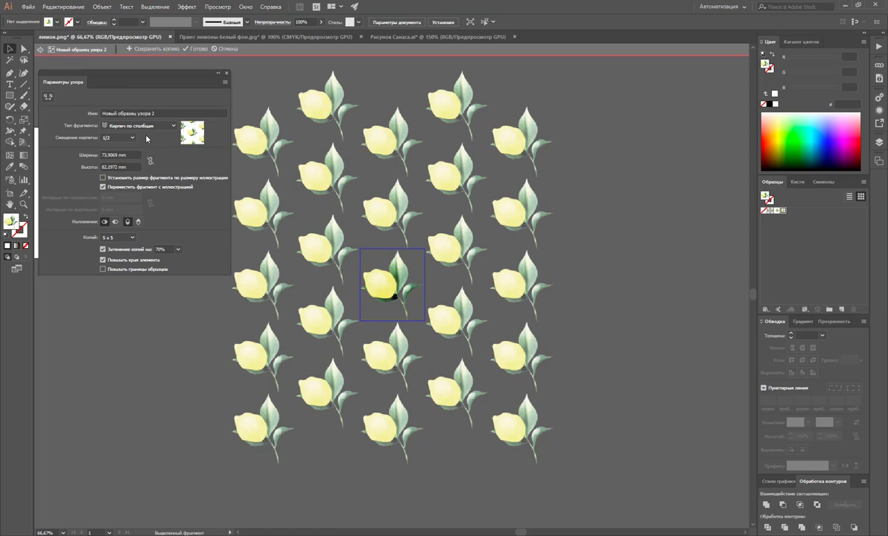
left_click(140, 125)
left_click(140, 163)
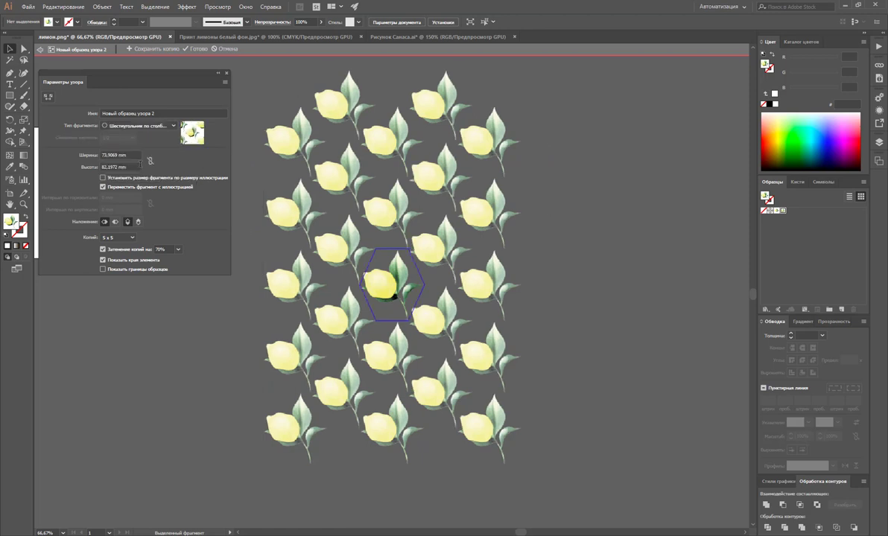
left_click(140, 125)
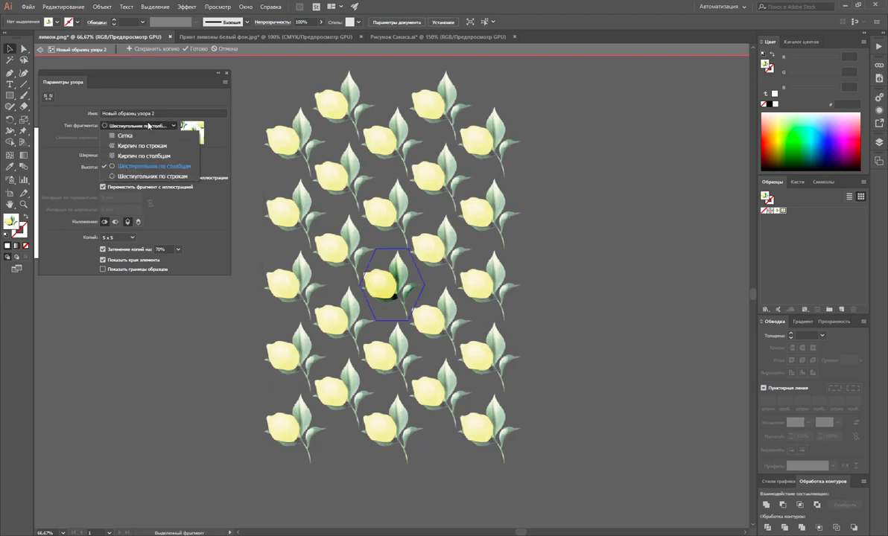
left_click(141, 166)
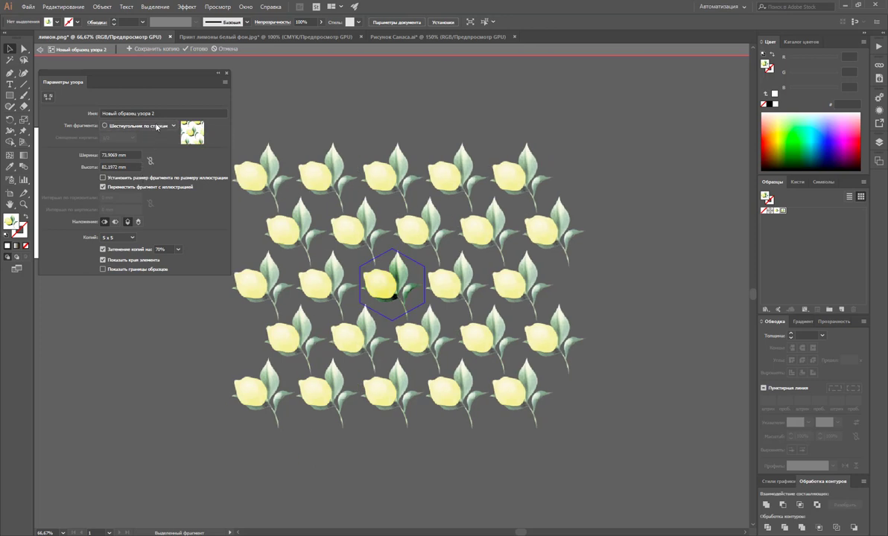
left_click(149, 125)
left_click(146, 166)
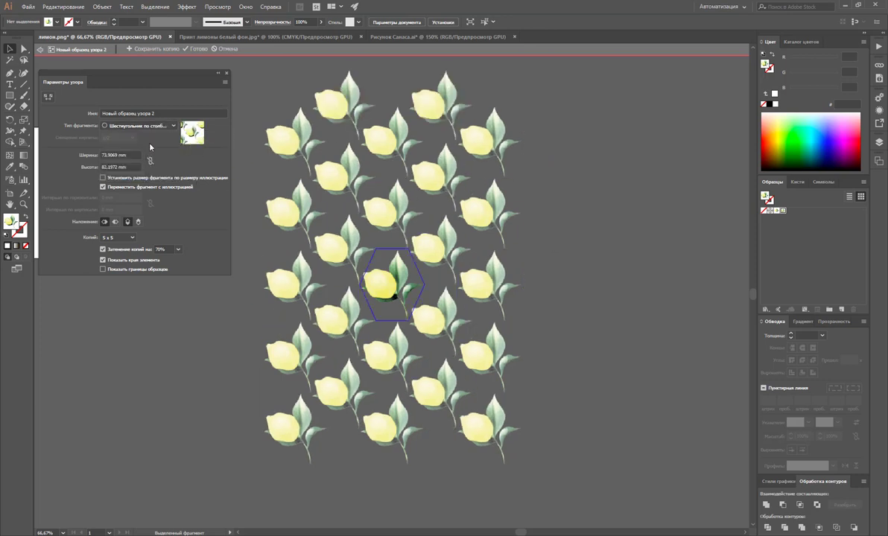
left_click(140, 126)
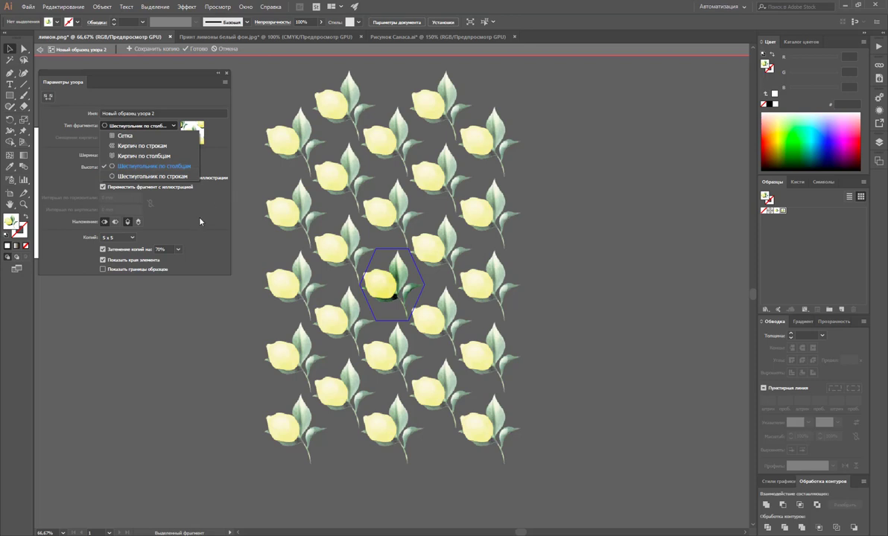
left_click(186, 202)
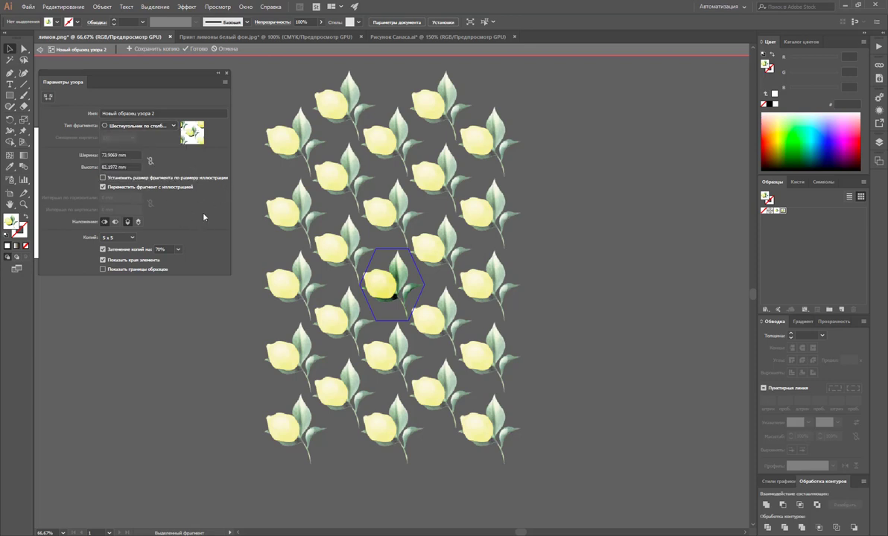
Save the pattern as a copy named Новый узор and finish editing.
left_click(154, 49)
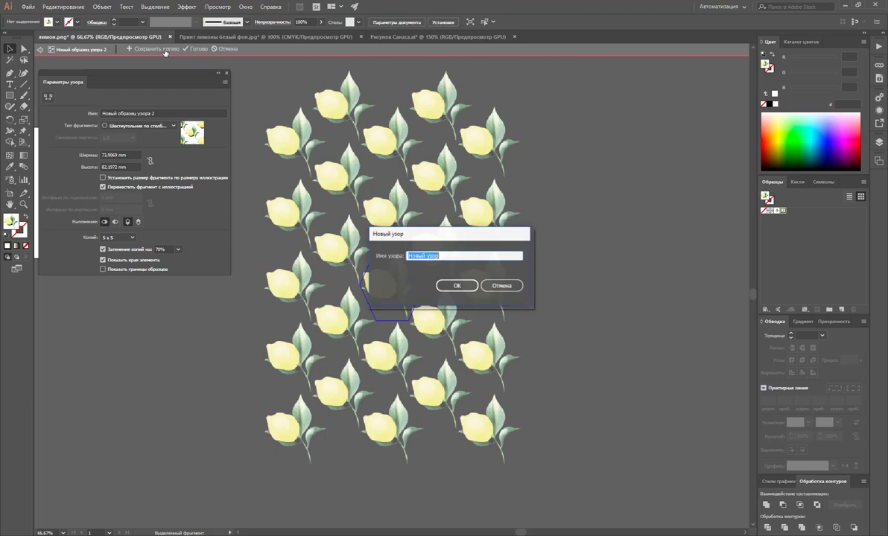
left_click(456, 285)
left_click(532, 295)
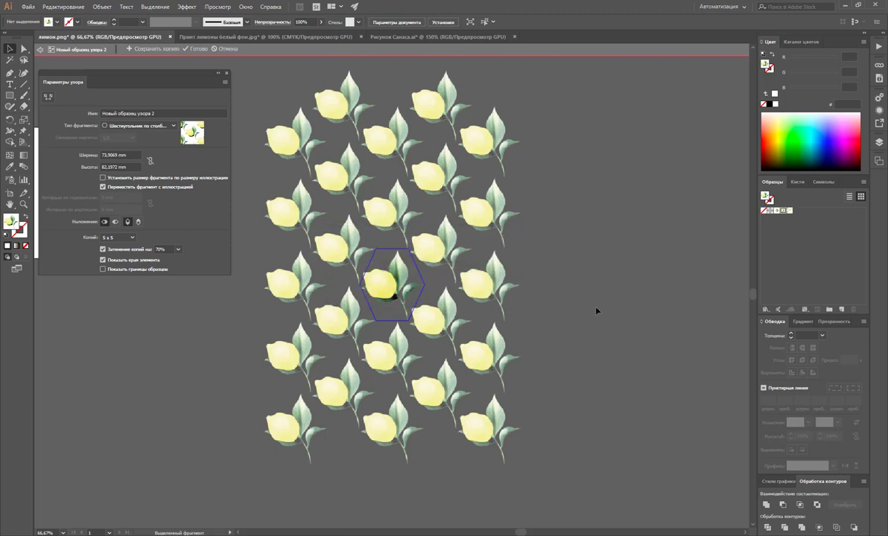
left_click(200, 48)
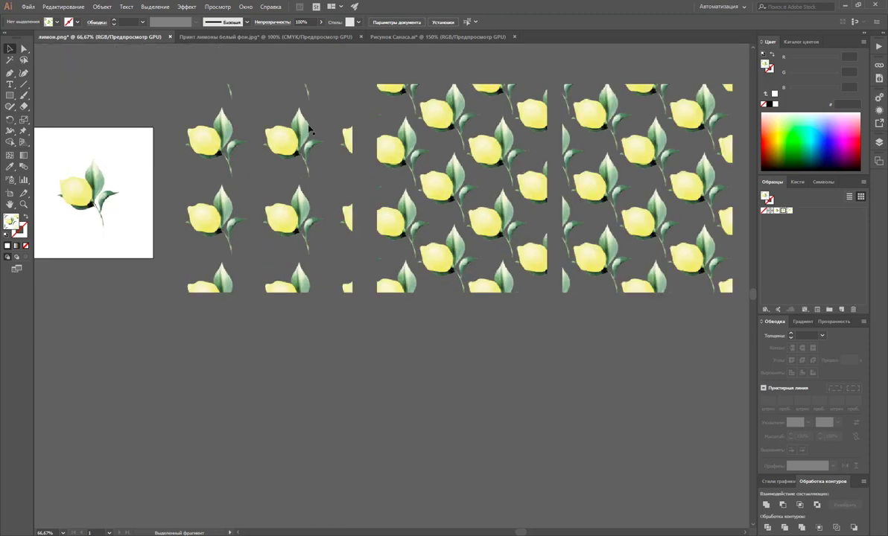
Fill the middle pattern block with the dense lemon pattern.
left_click(700, 202)
left_click(617, 339)
left_click(488, 188)
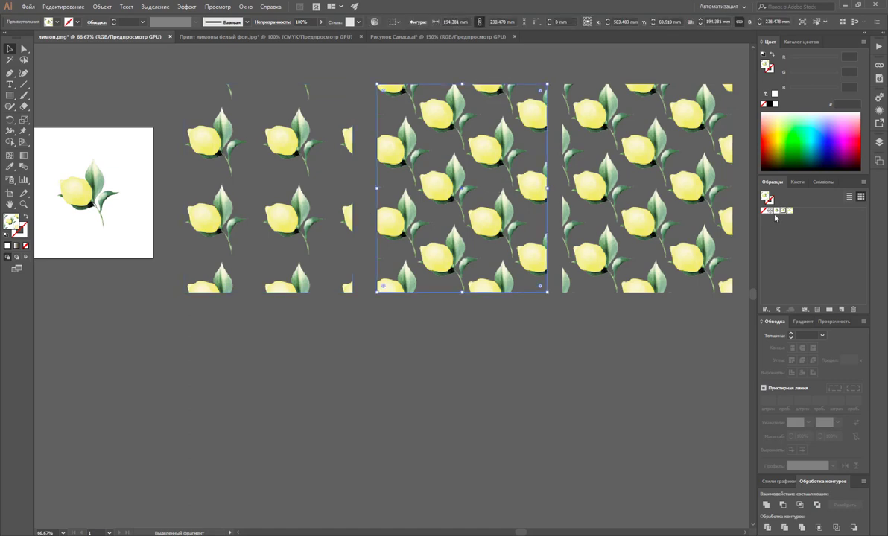
left_click(783, 211)
left_click(788, 211)
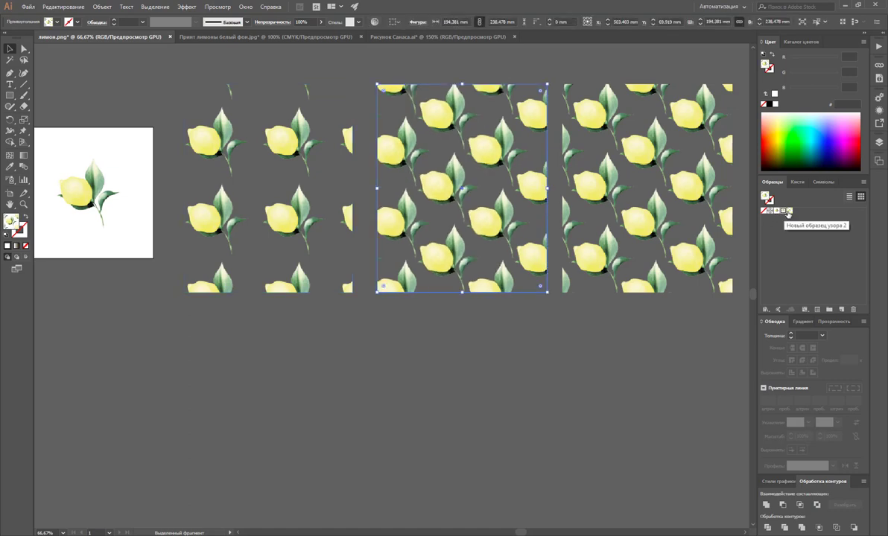
left_click(598, 333)
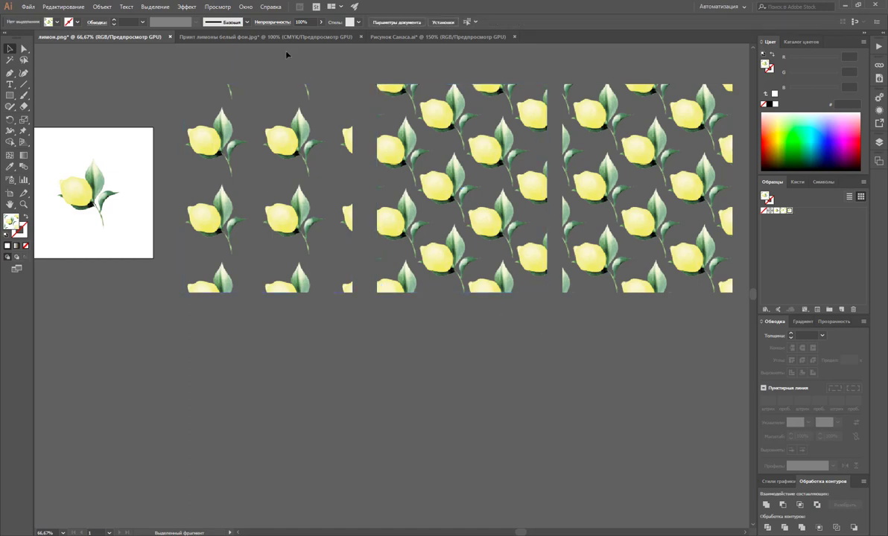
Make the Принт лимоны белый фон.jpg print a swatch and fill a new rectangle with it.
left_click(266, 37)
left_click(370, 279)
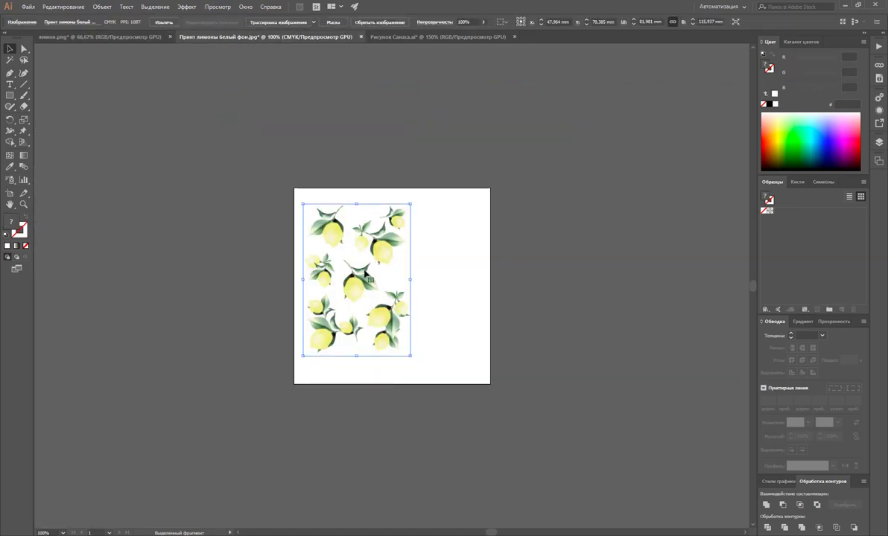
left_click_drag(370, 279, 782, 238)
scroll(744, 532, "right", 3)
key("m")
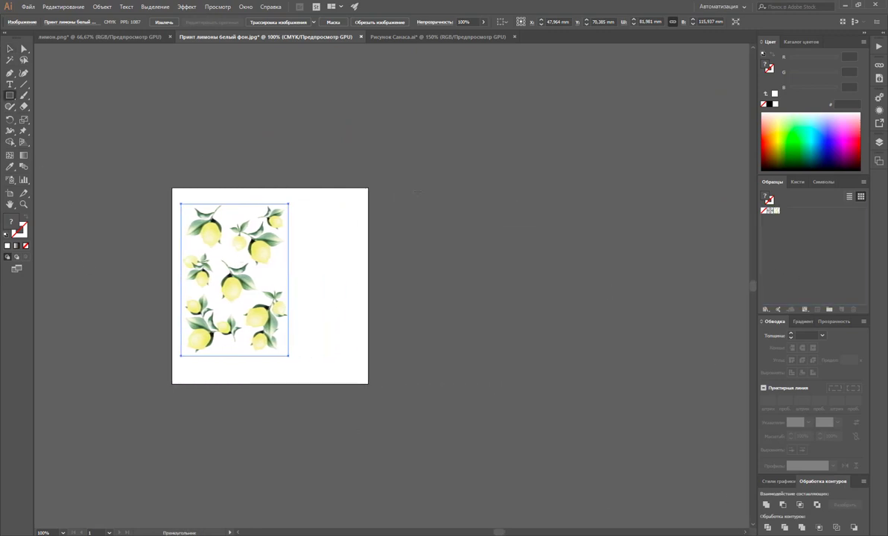
left_click_drag(388, 159, 633, 434)
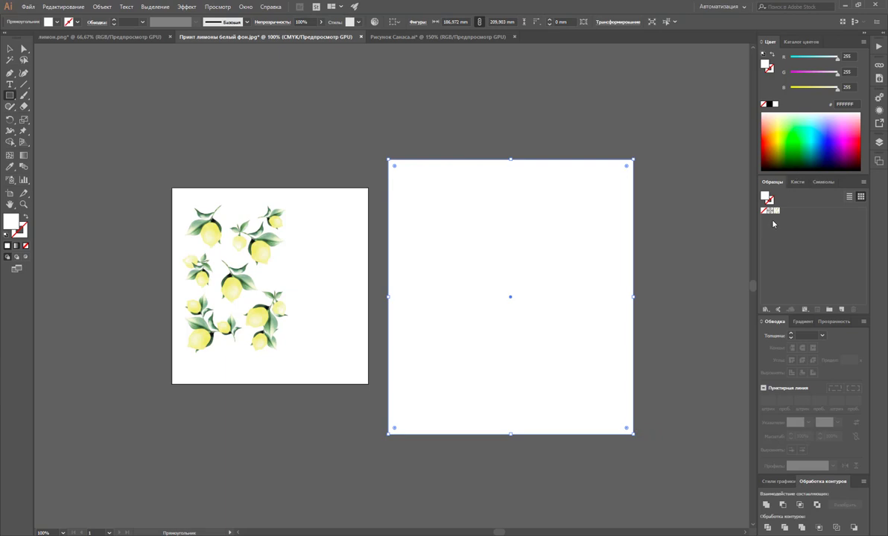
left_click(774, 211)
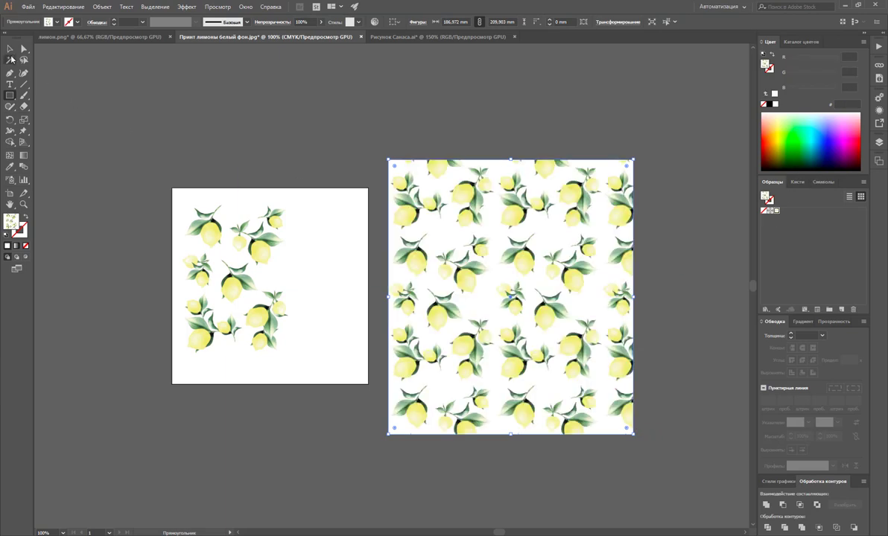
Select the right-hand lemon tile in лимон.png and return to Рисунок Сакаса.ai.
left_click(10, 48)
left_click(224, 110)
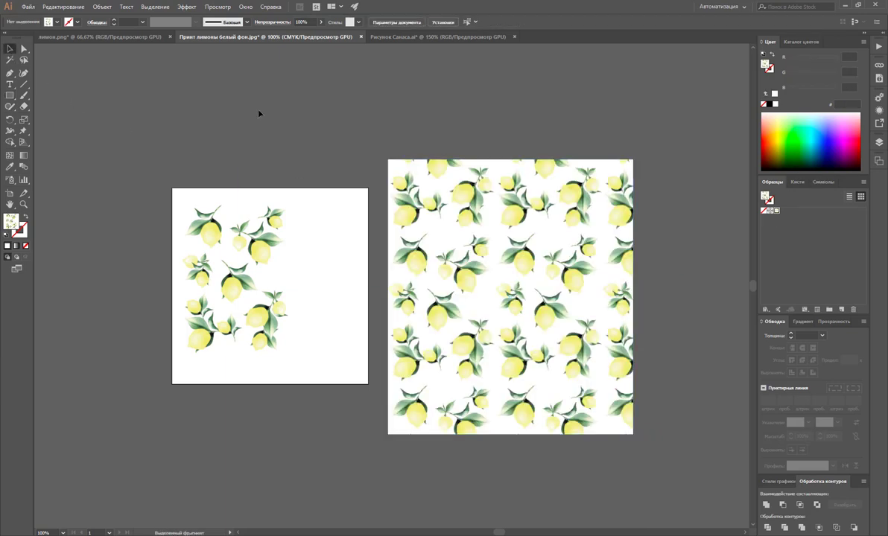
left_click(272, 273)
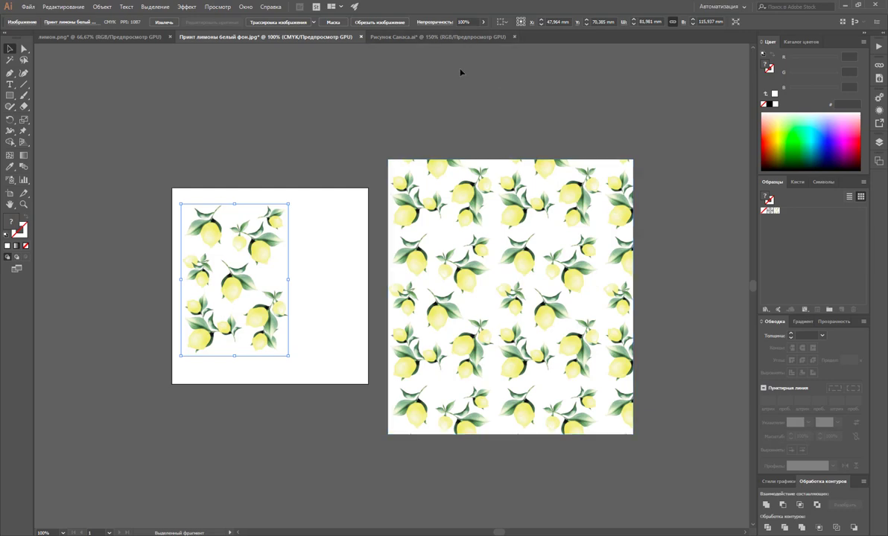
left_click(97, 36)
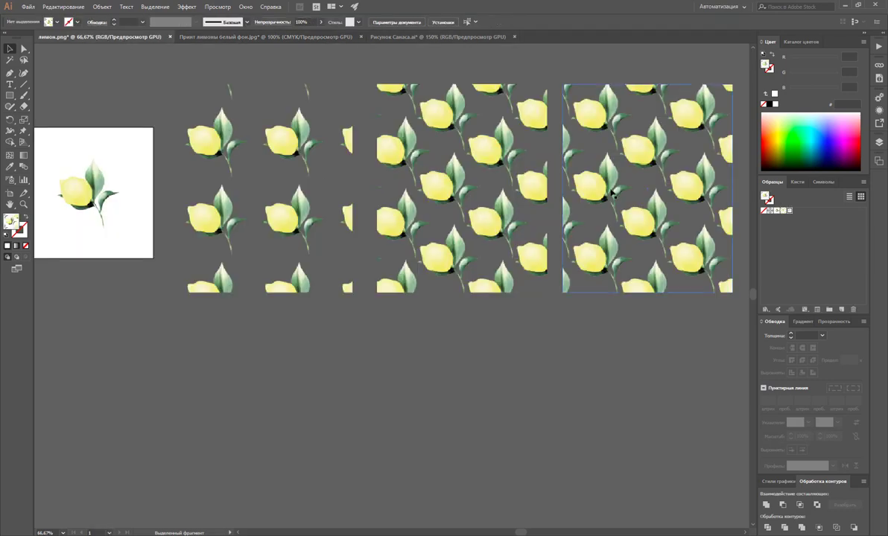
left_click(630, 181)
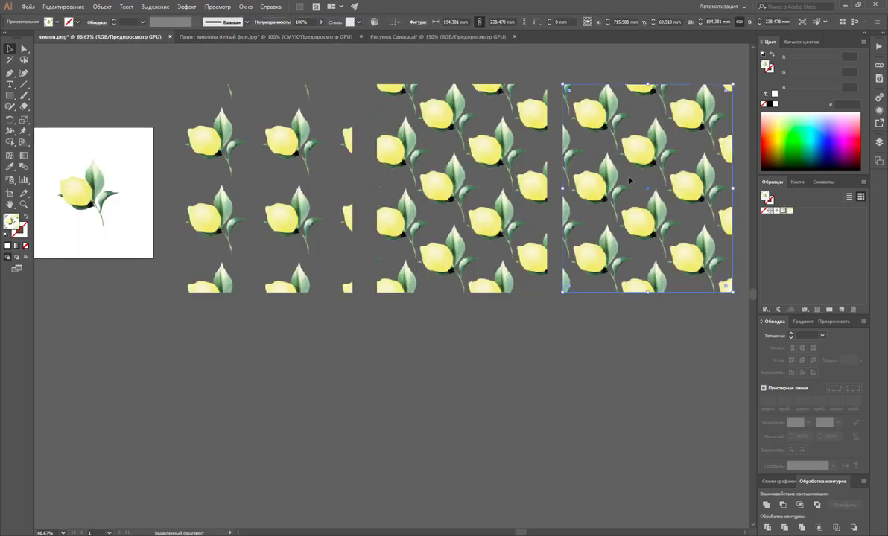
left_click(467, 37)
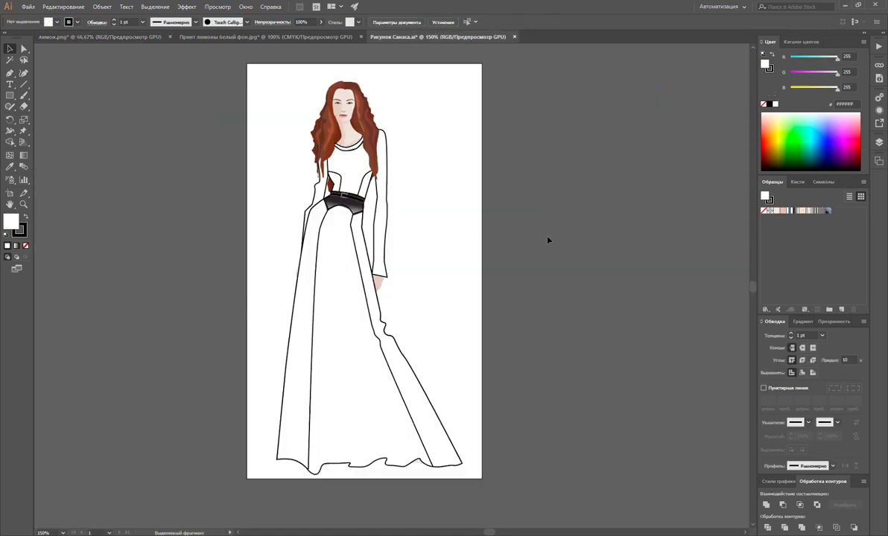
Try pasting the lemon print into the dress sketch, then undo it.
key("ctrl+v")
key("ctrl+z")
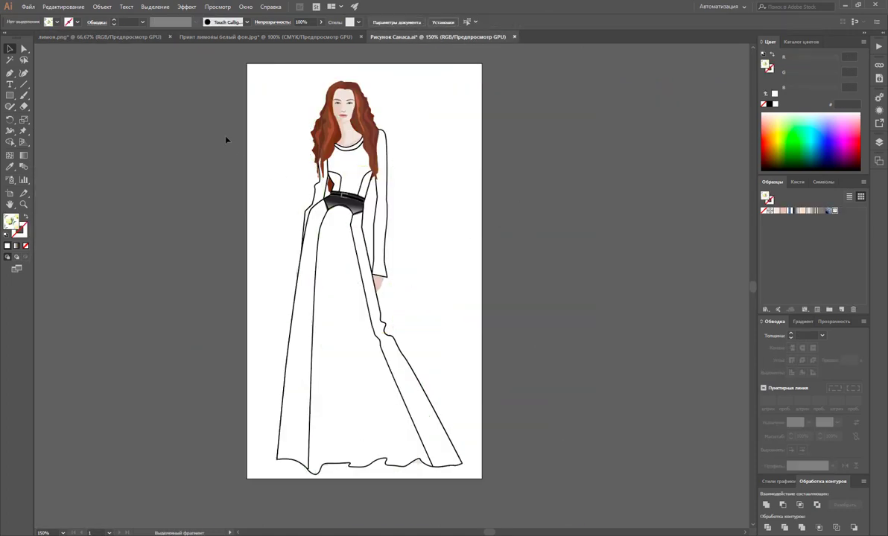
left_click(233, 37)
left_click(432, 222)
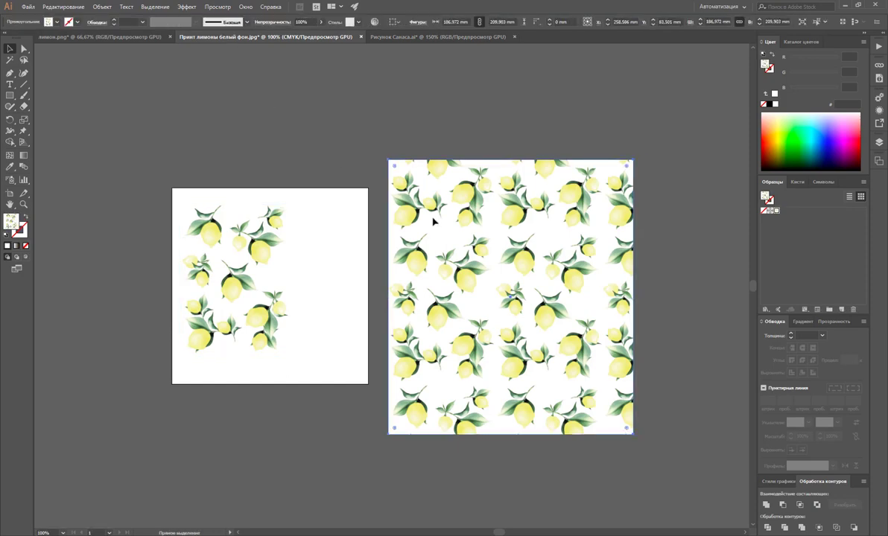
left_click(451, 36)
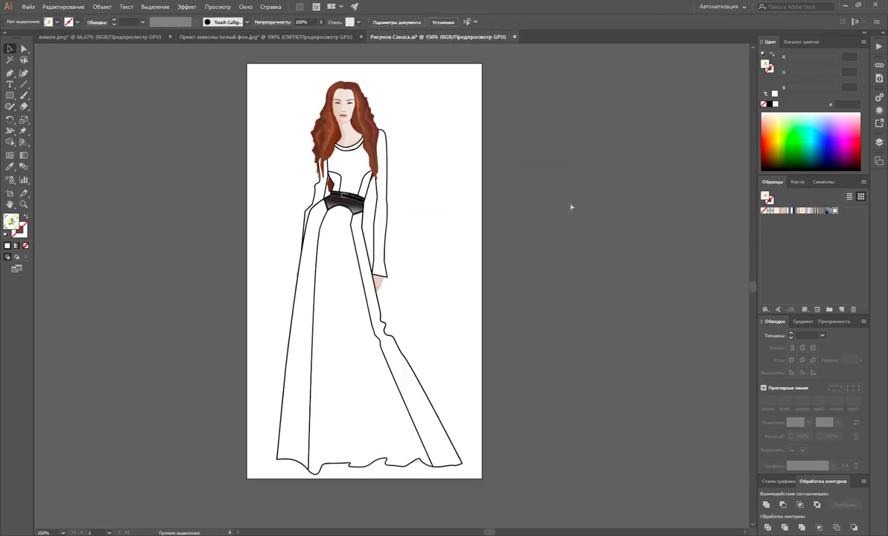
key("ctrl+v")
key("ctrl+z")
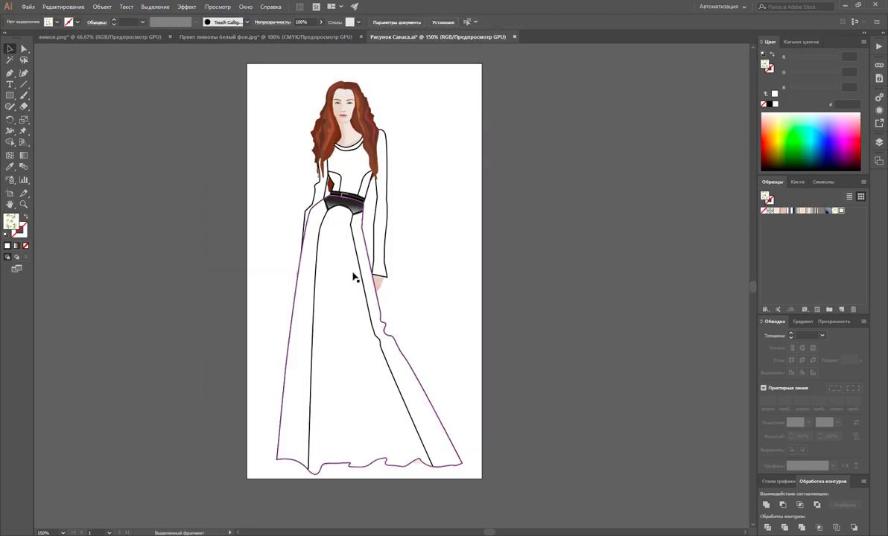
Fill the skirt and both side panels with the lemon pattern swatch.
left_click(353, 278)
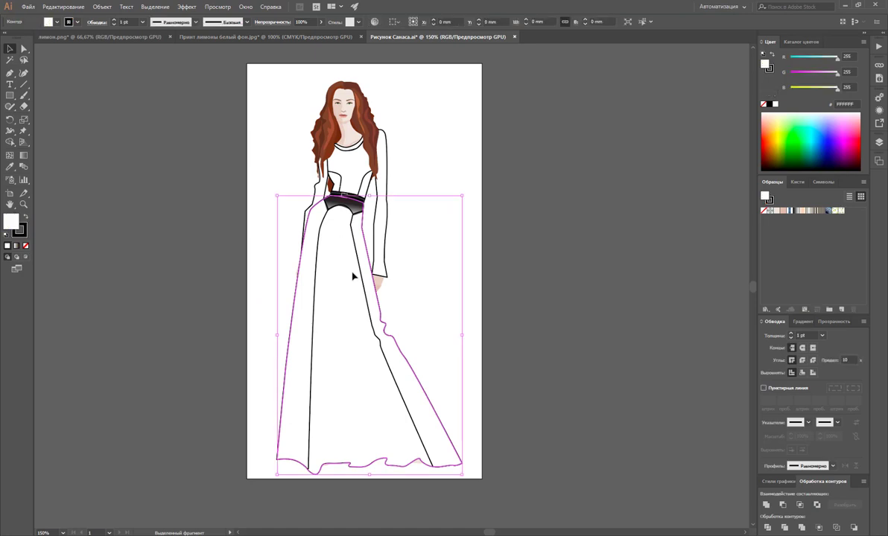
left_click(839, 210)
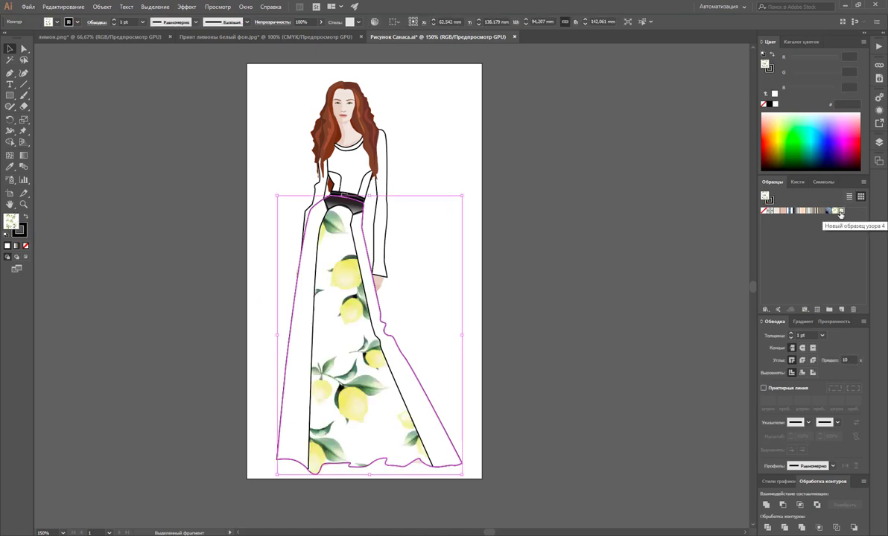
left_click(412, 380)
left_click(302, 370, "shift")
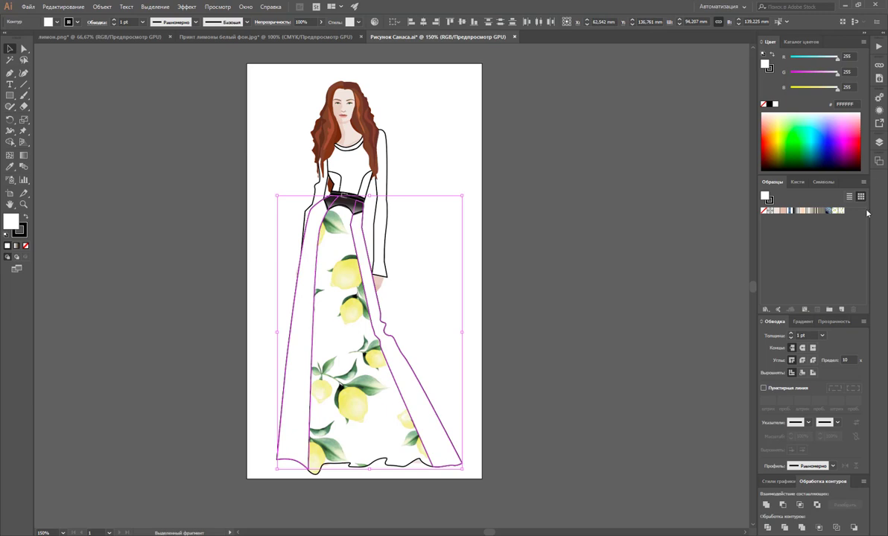
left_click(839, 210)
left_click(594, 312)
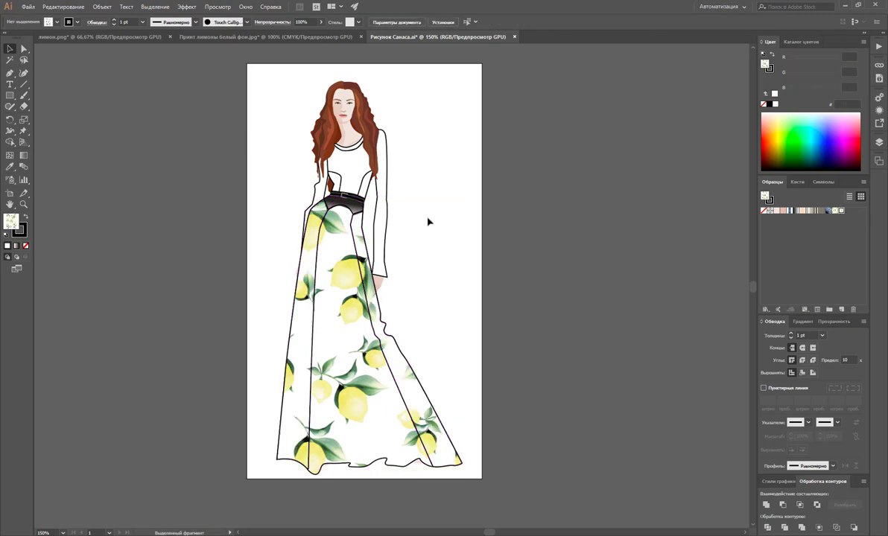
Fill the bodice and sleeves with the lemon pattern, then Magic Wand-select all lemon pieces.
left_click(386, 200)
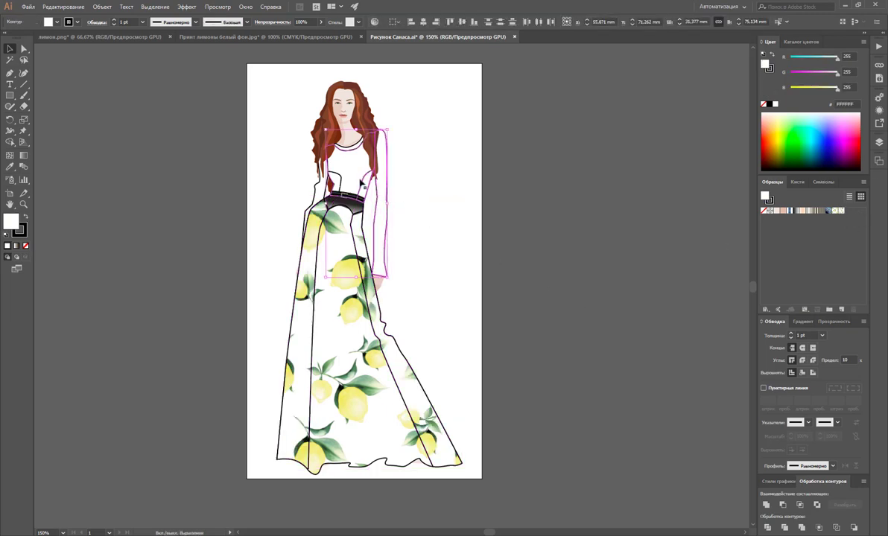
left_click(304, 180, "shift")
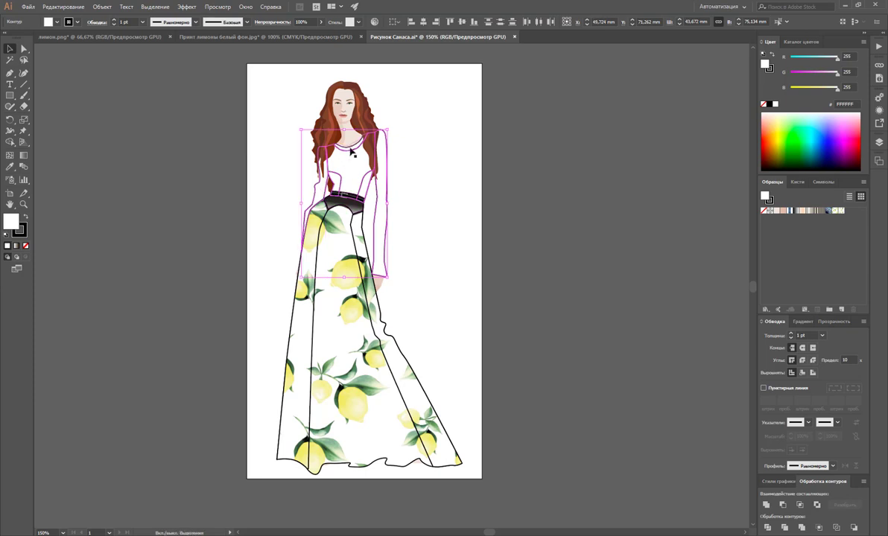
left_click(838, 211)
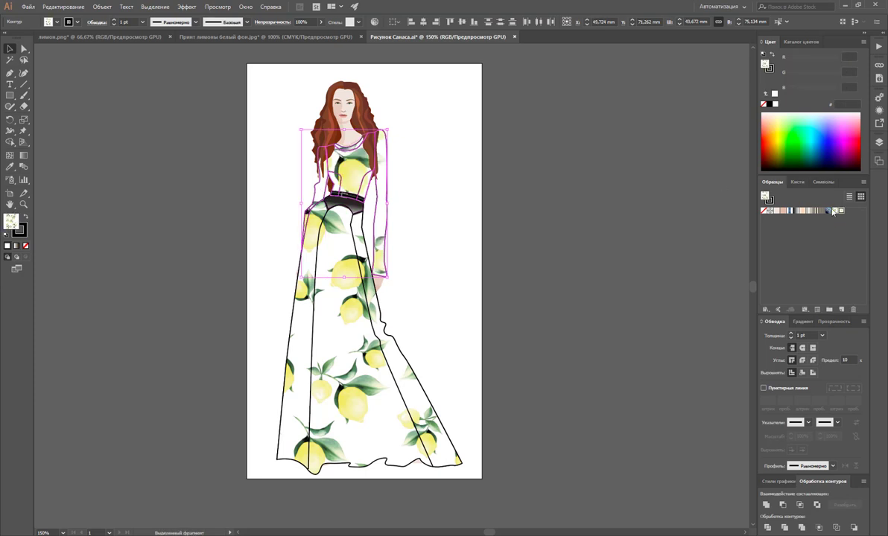
left_click(99, 125)
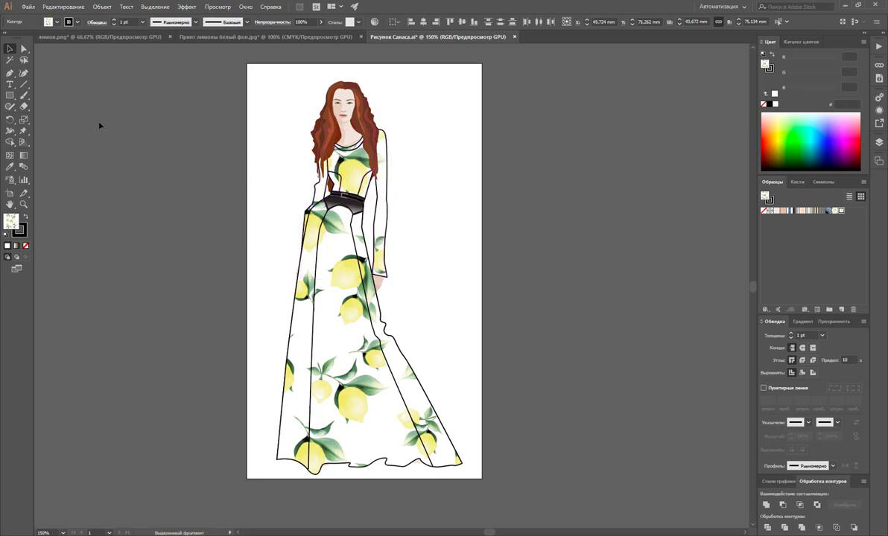
left_click(10, 59)
left_click(339, 312)
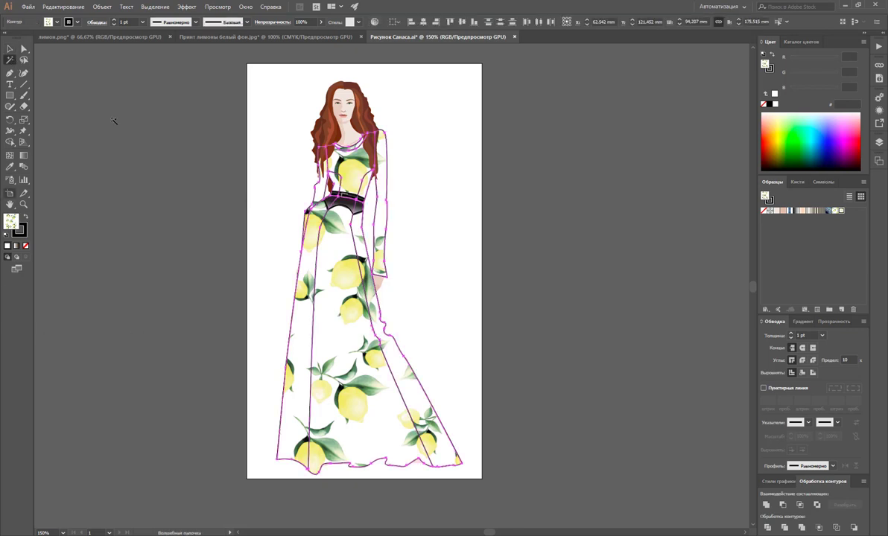
Preview pattern-only scaling of the dress's lemon print at 50%, then 5%.
double_click(24, 120)
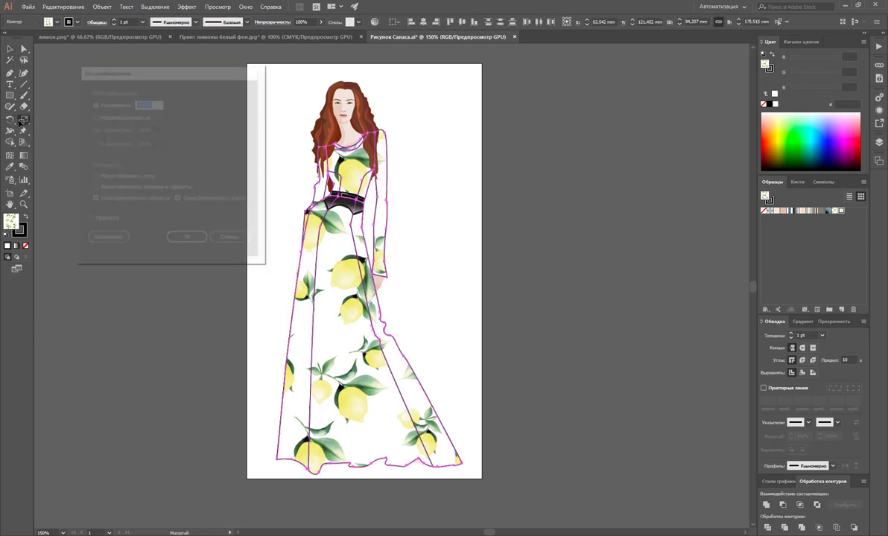
type("50")
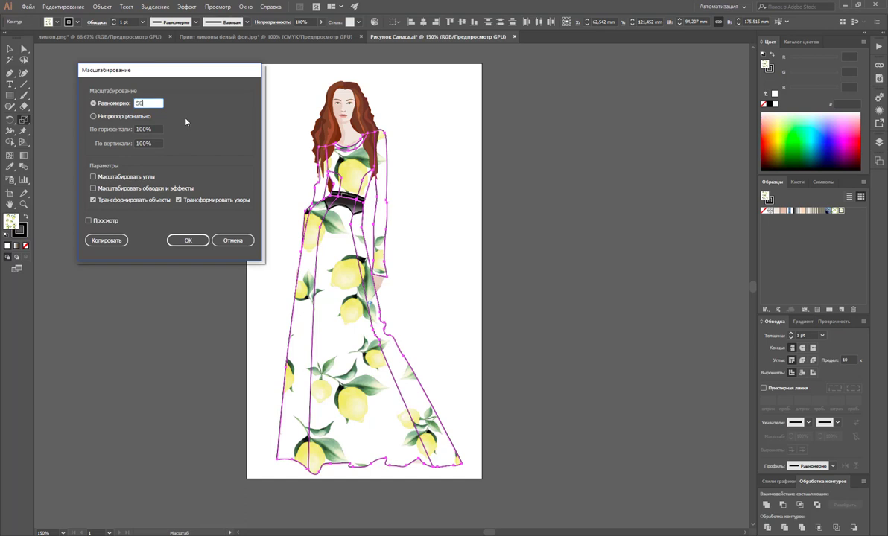
left_click(108, 222)
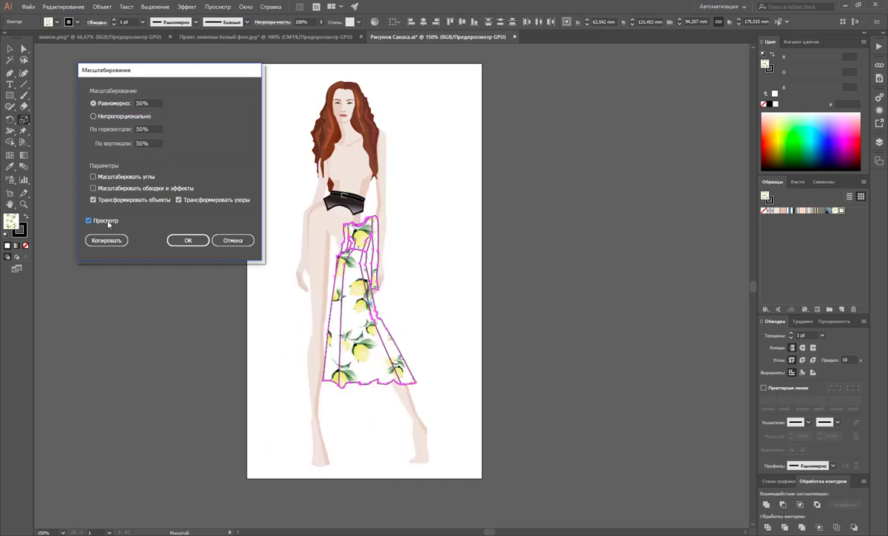
left_click(117, 200)
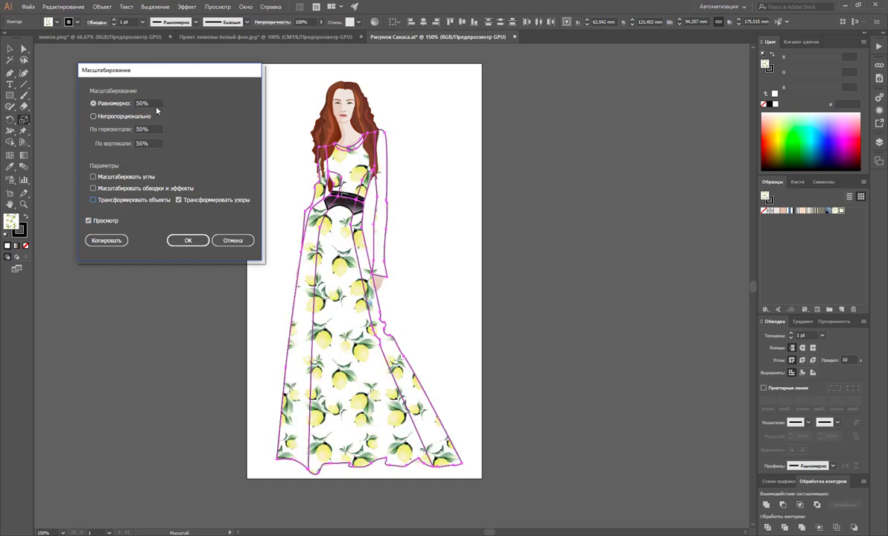
double_click(135, 103)
type("5")
left_click(102, 221)
left_click(104, 222)
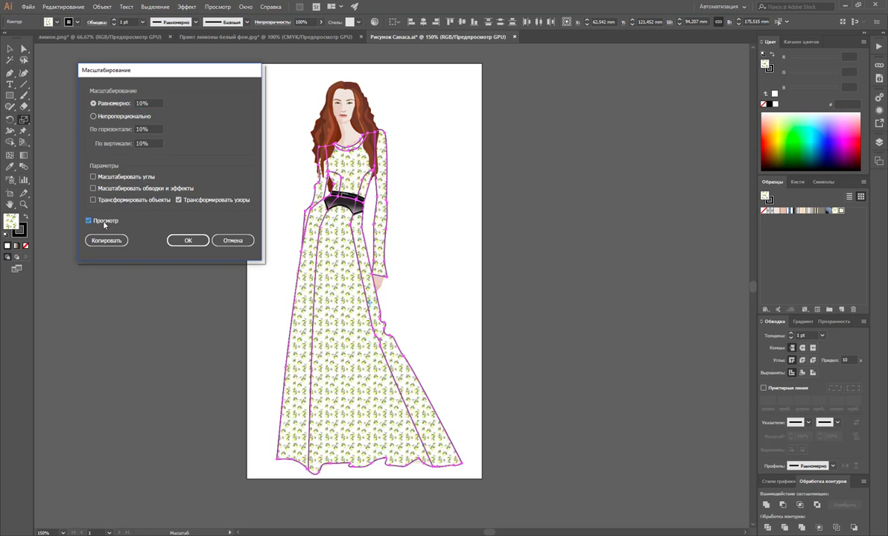
Settle on a 90% uniform pattern scale and apply it.
double_click(147, 103)
type("90")
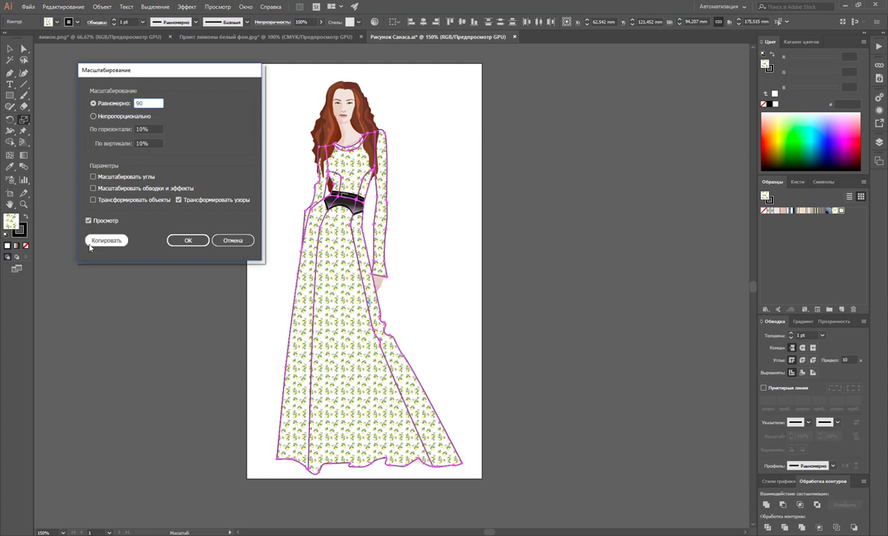
left_click(97, 222)
left_click(99, 222)
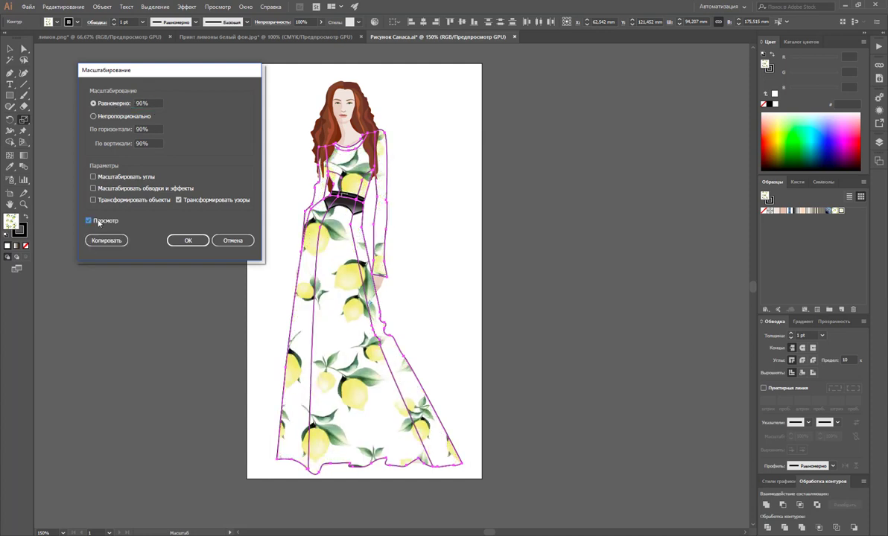
left_click(187, 240)
double_click(10, 120)
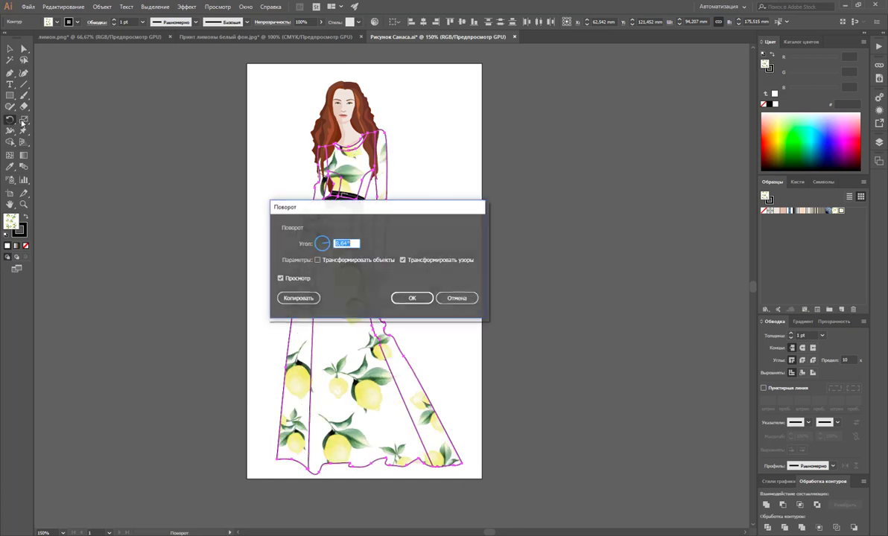
left_click_drag(356, 209, 651, 90)
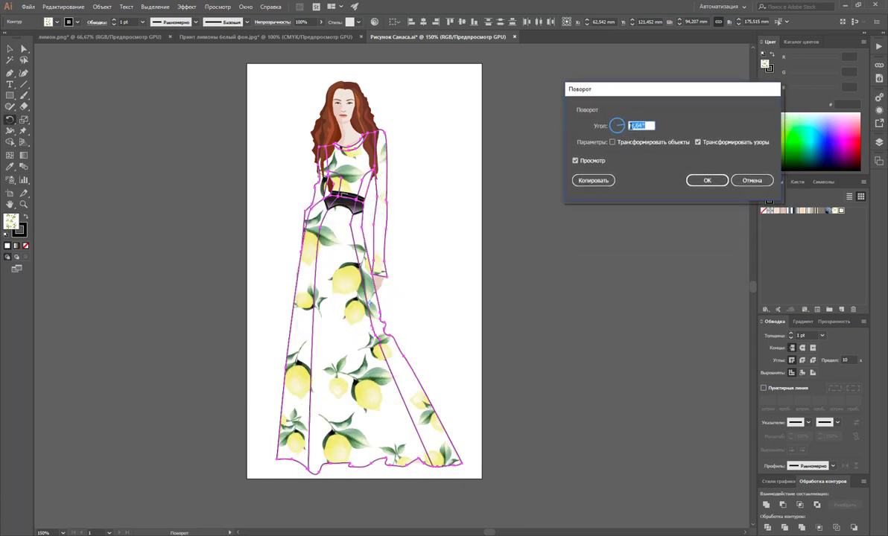
left_click_drag(617, 125, 608, 131)
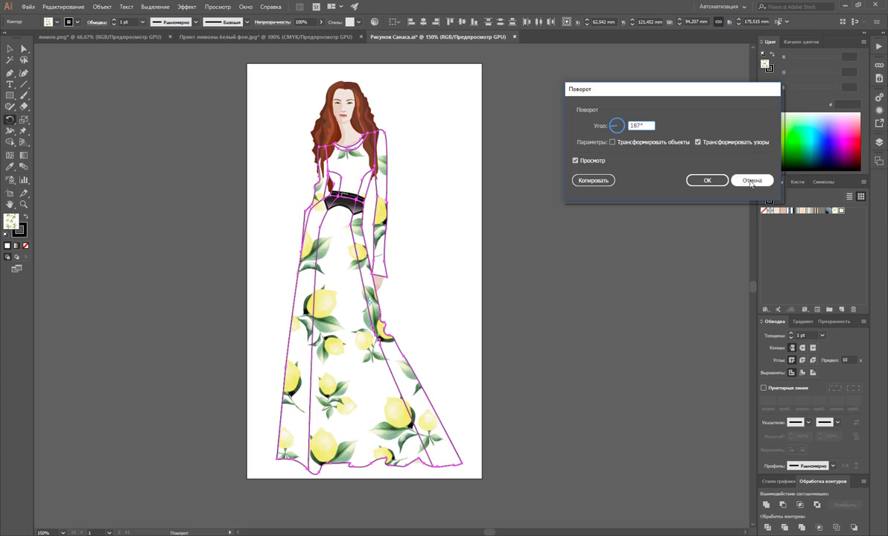
left_click(693, 180)
key("v")
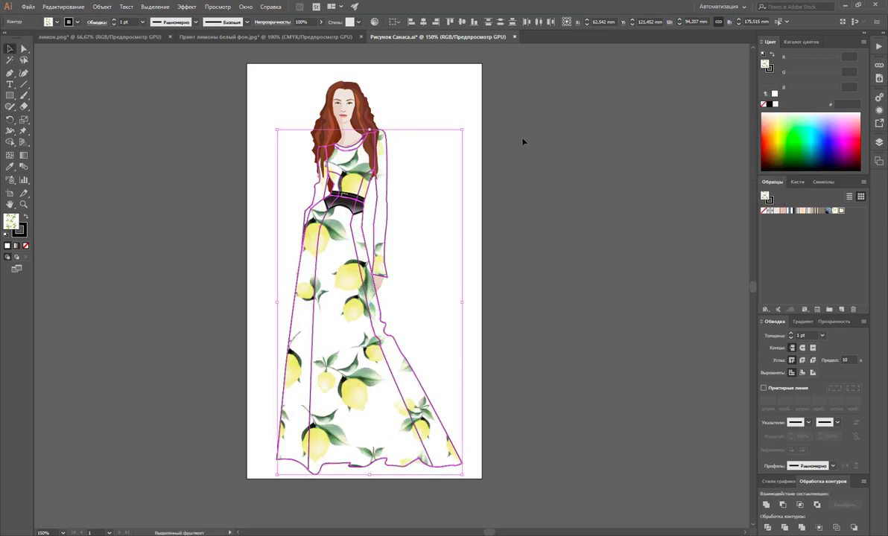
left_click(494, 129)
left_click(362, 249)
left_click(363, 249)
left_click(486, 164)
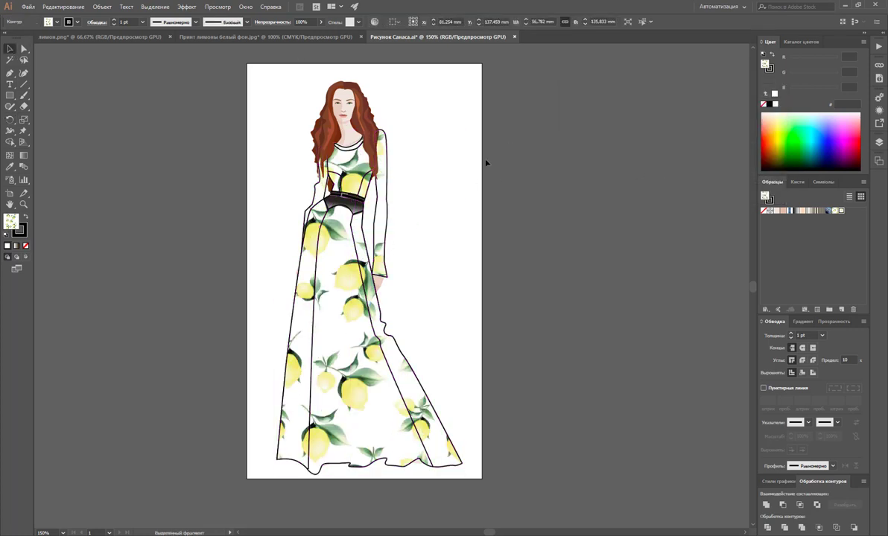
left_click_drag(322, 250, 426, 253)
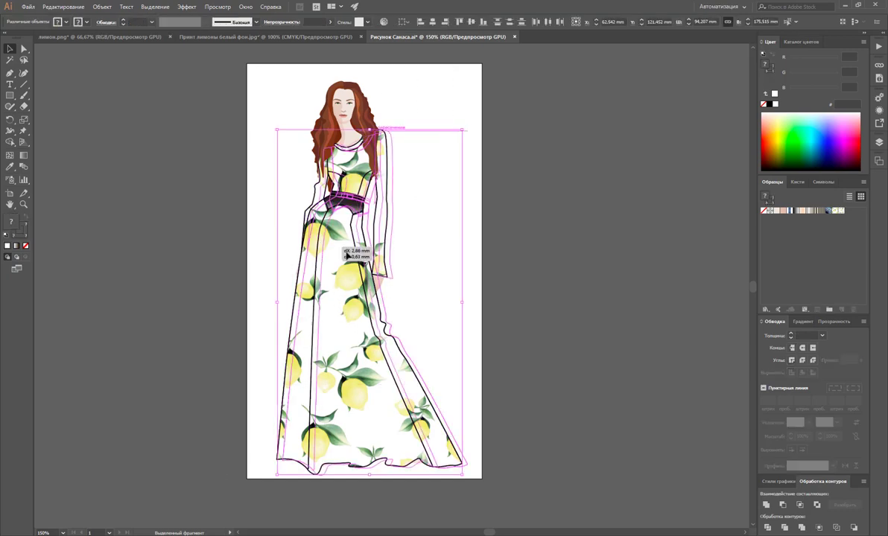
key("ctrl+z")
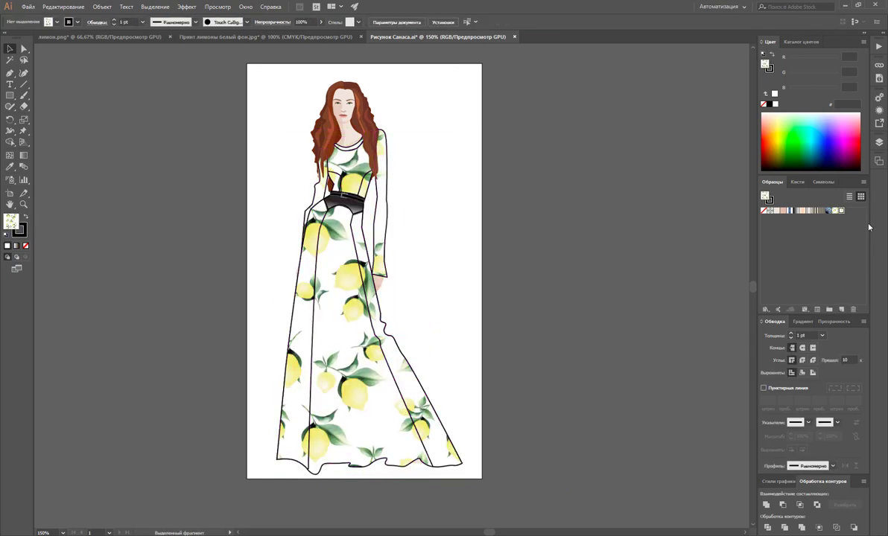
left_click(323, 330)
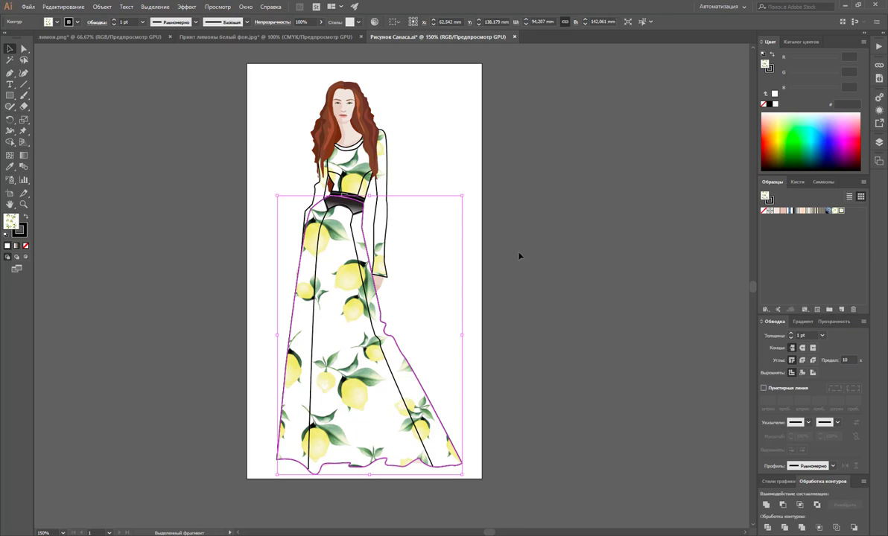
Unlock every layer in the Layers panel.
scroll(749, 532, "right", 3)
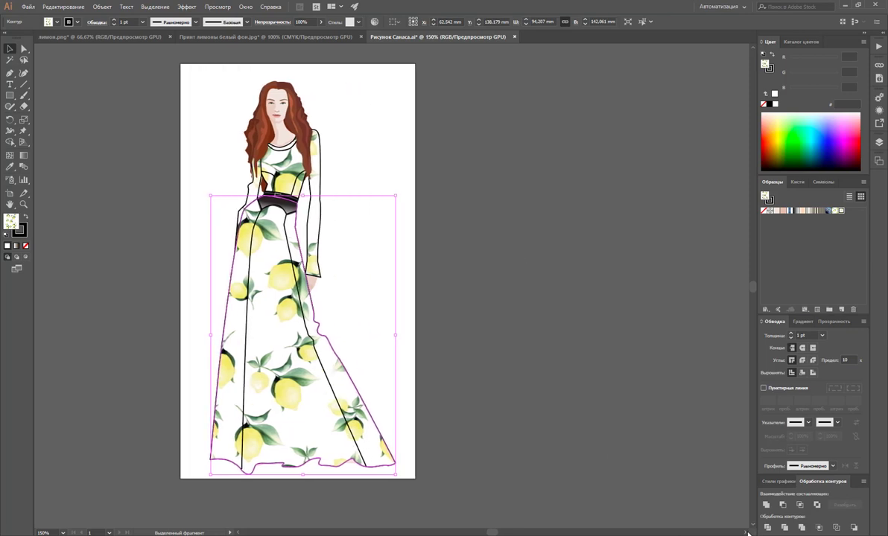
left_click(575, 406)
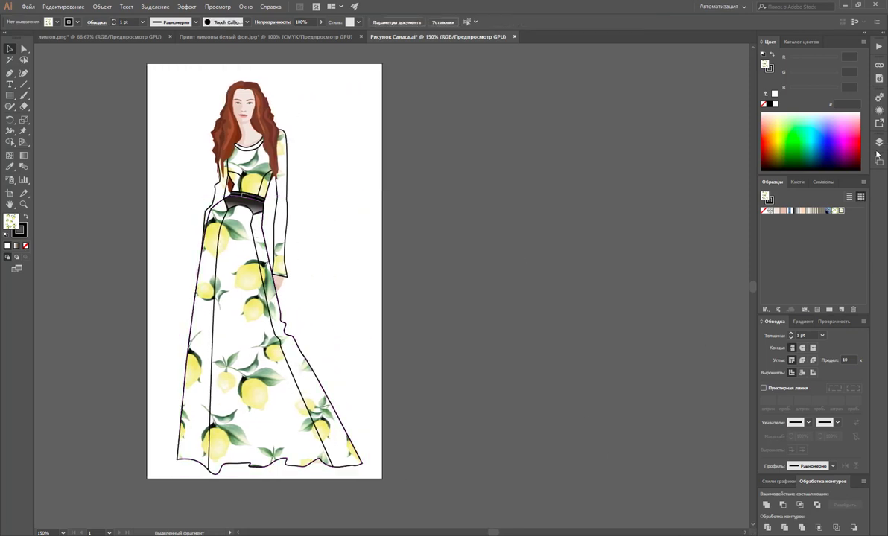
left_click(879, 141)
left_click_drag(776, 152, 775, 229)
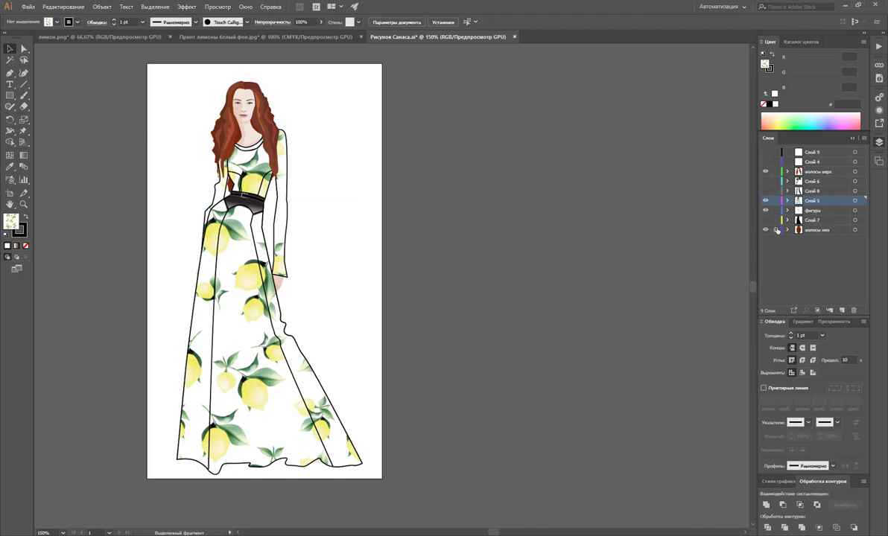
Alt-drag a duplicate of the whole figure to the right and select its skirt panels.
left_click_drag(443, 482, 145, 69)
mouse_move(244, 292)
left_mouse_down()
mouse_move(499, 292)
mouse_move(483, 292)
left_mouse_up()
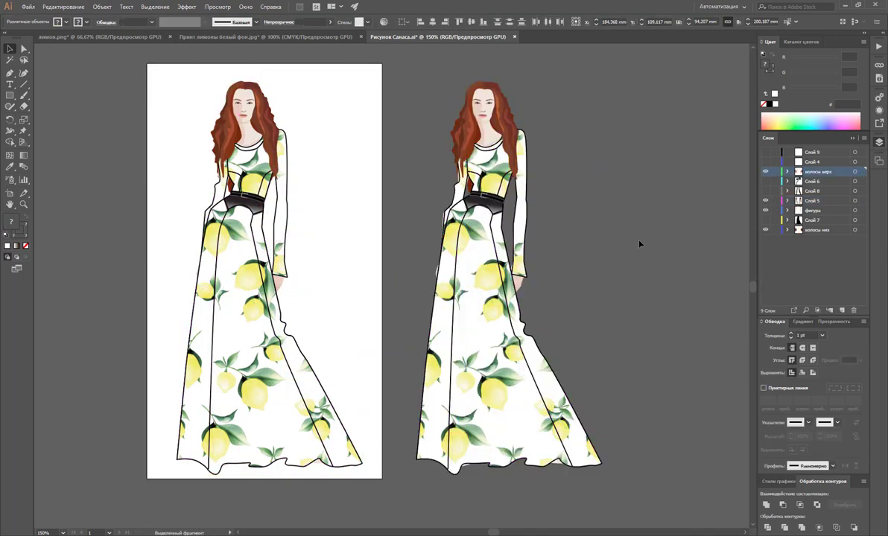
left_click(640, 246)
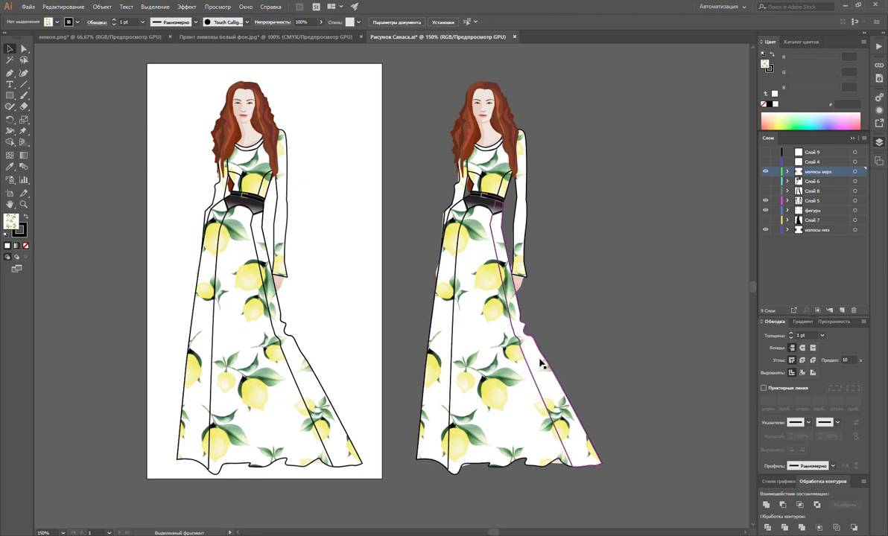
left_click(856, 140)
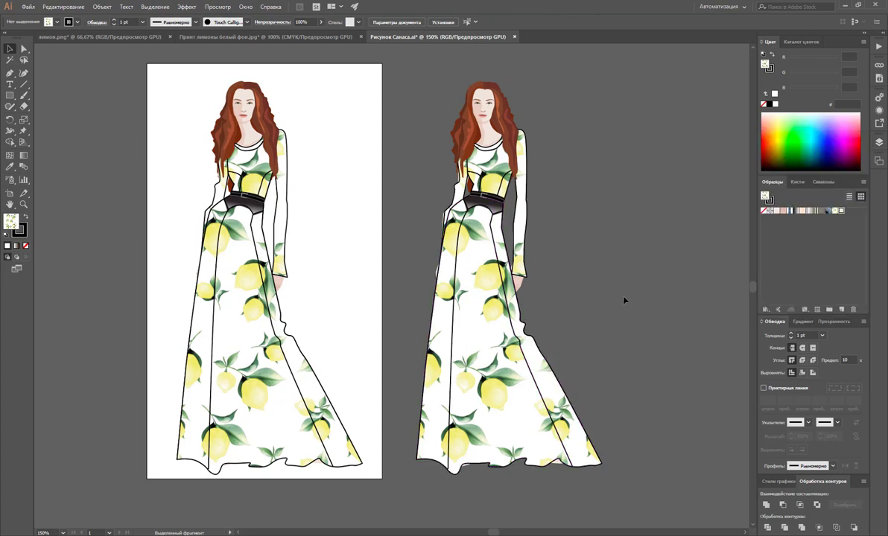
left_click(452, 387)
left_click(452, 388, "shift")
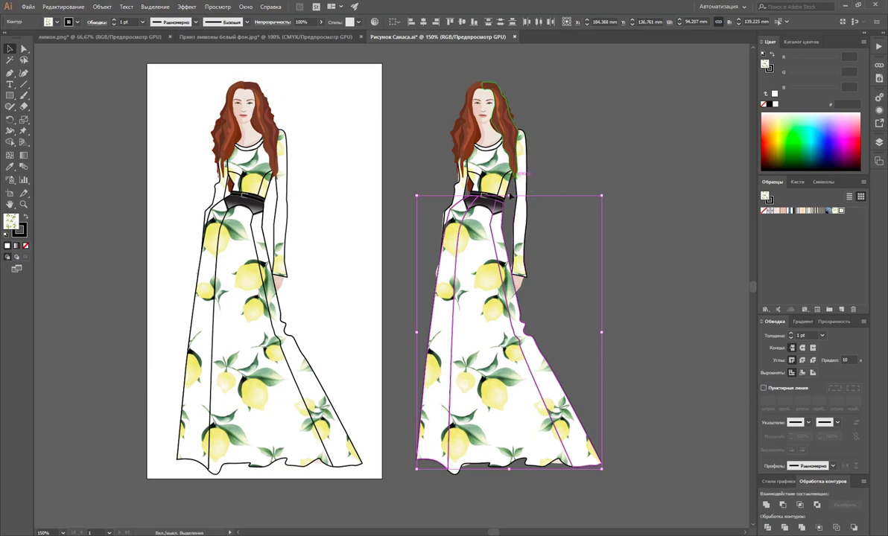
Fill the copied dress's two side panels with dark green #1E4930.
left_click(445, 176, "shift")
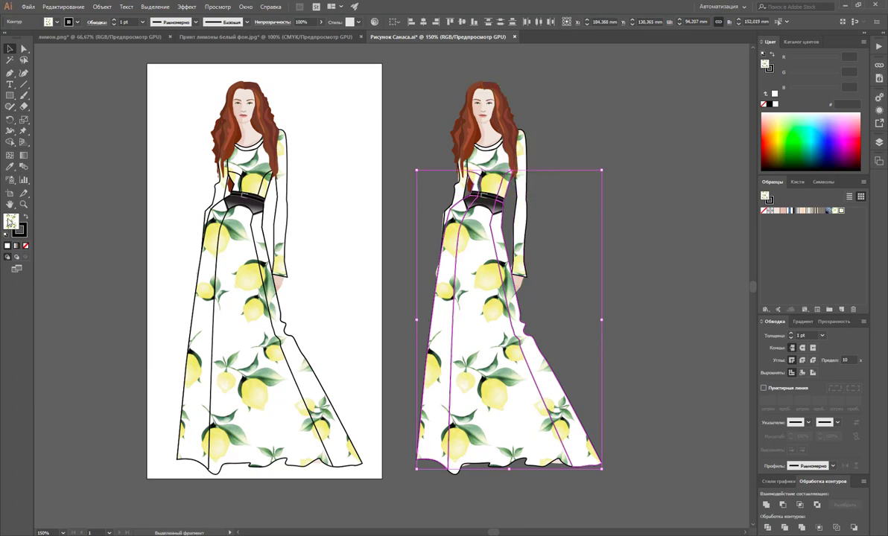
double_click(19, 230)
left_click_drag(445, 179, 445, 161)
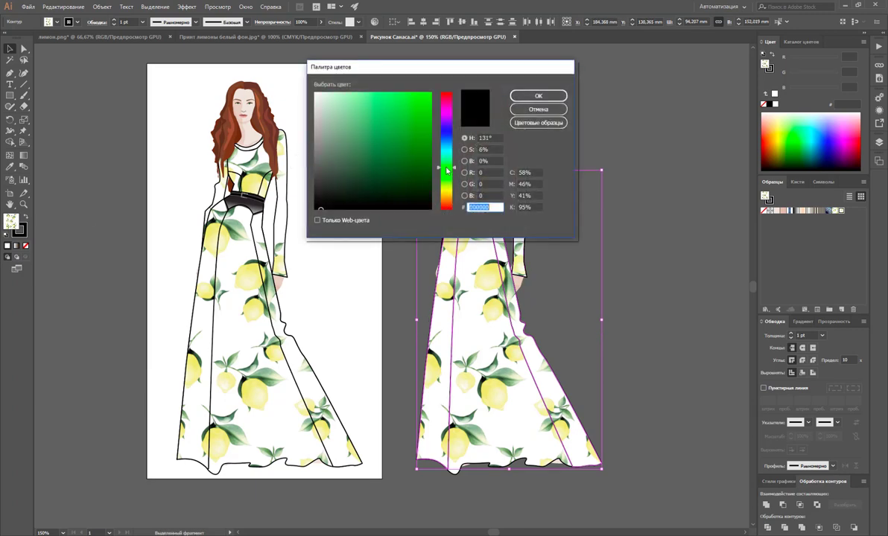
left_click(382, 165)
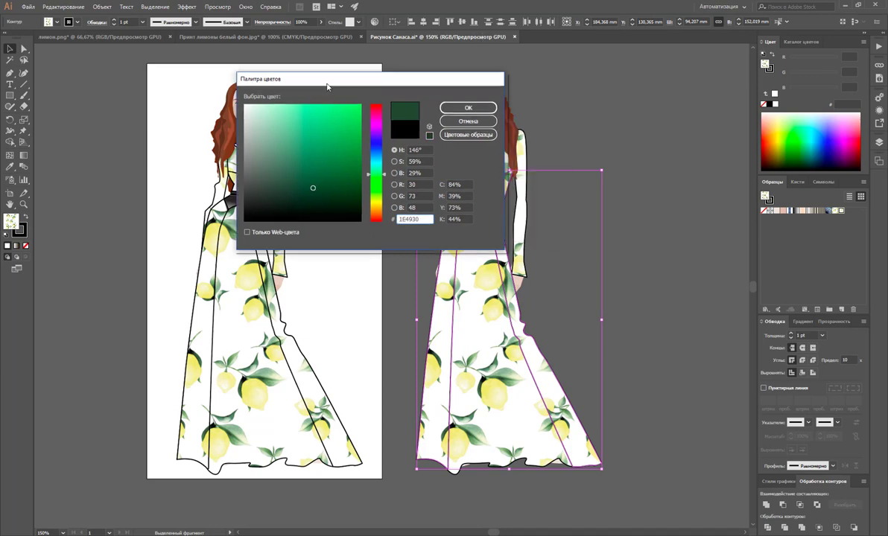
left_click_drag(447, 67, 238, 84)
left_click(326, 112)
left_click(653, 226)
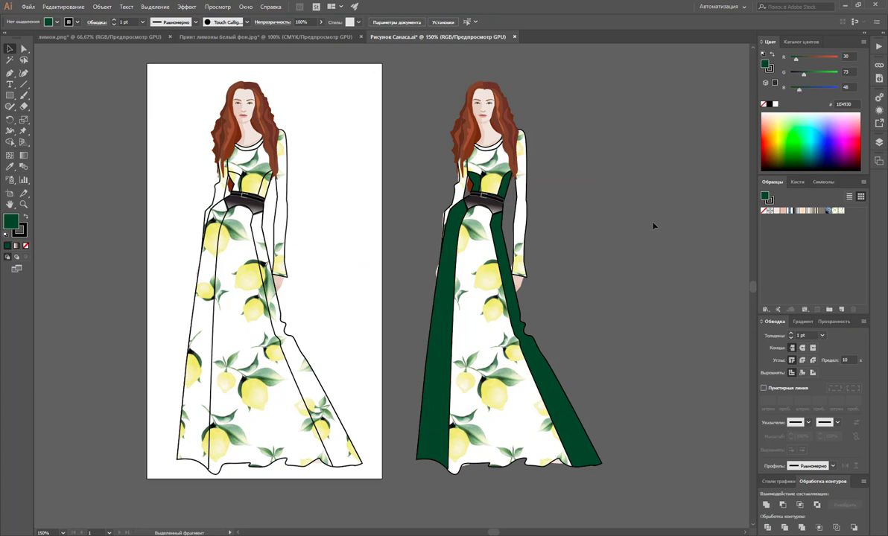
Fill the copy's centre panel with the lemon pattern swatch.
left_click(497, 324)
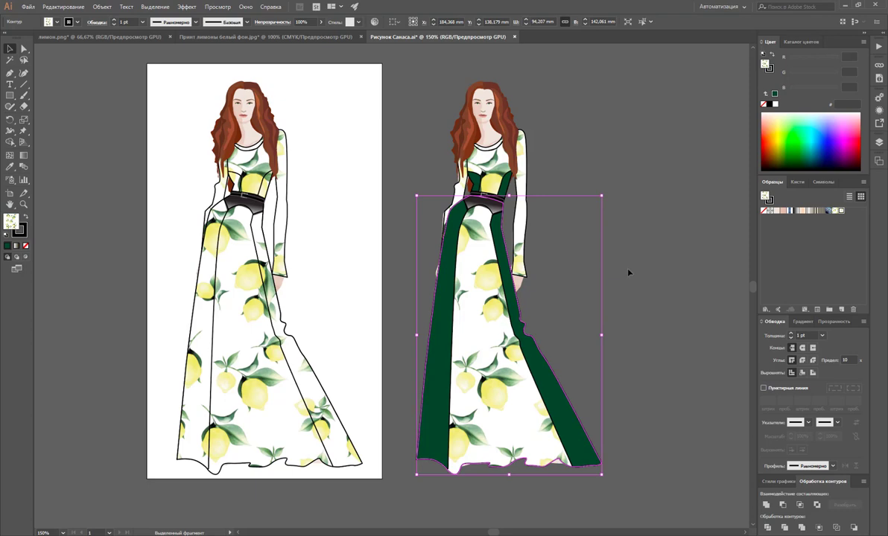
left_click(836, 212)
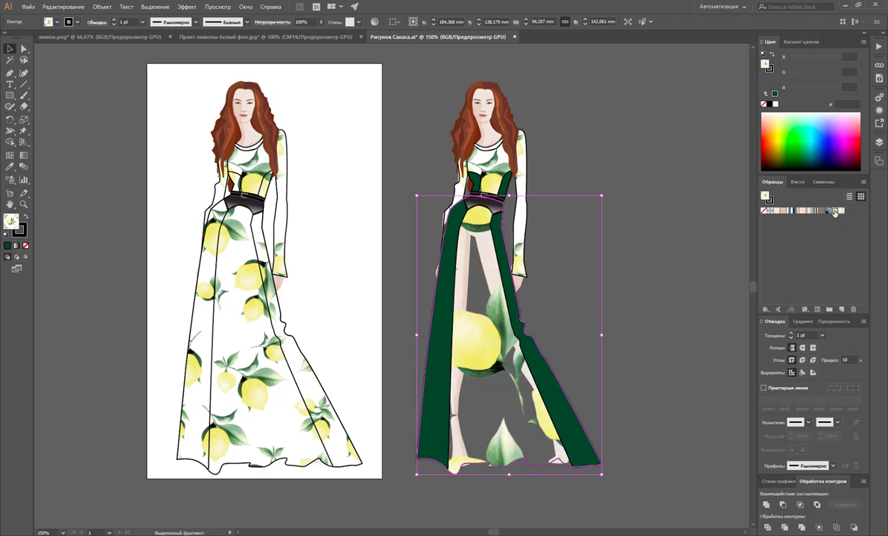
key("ctrl+z")
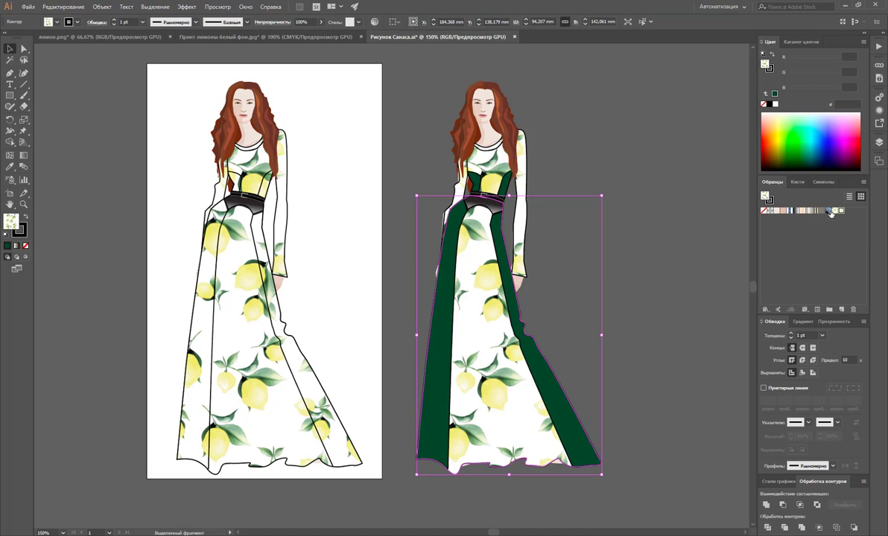
left_click(777, 210)
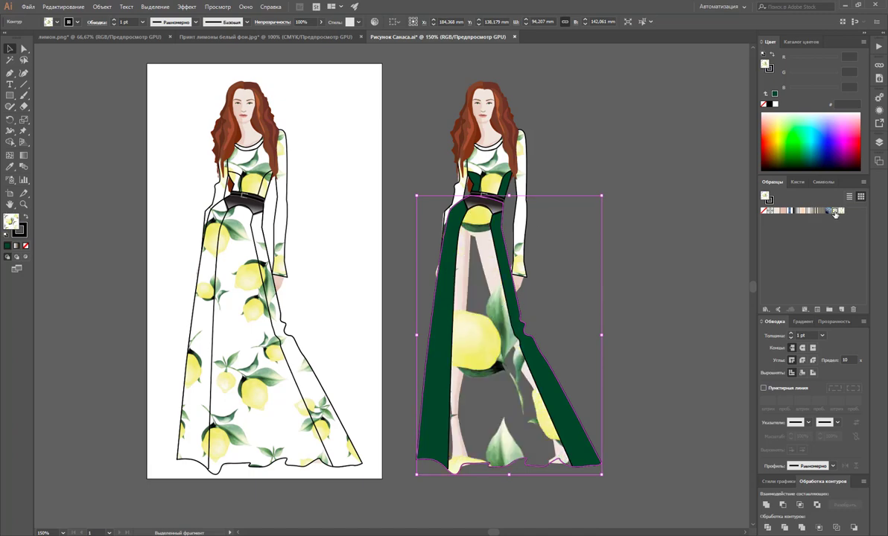
double_click(21, 123)
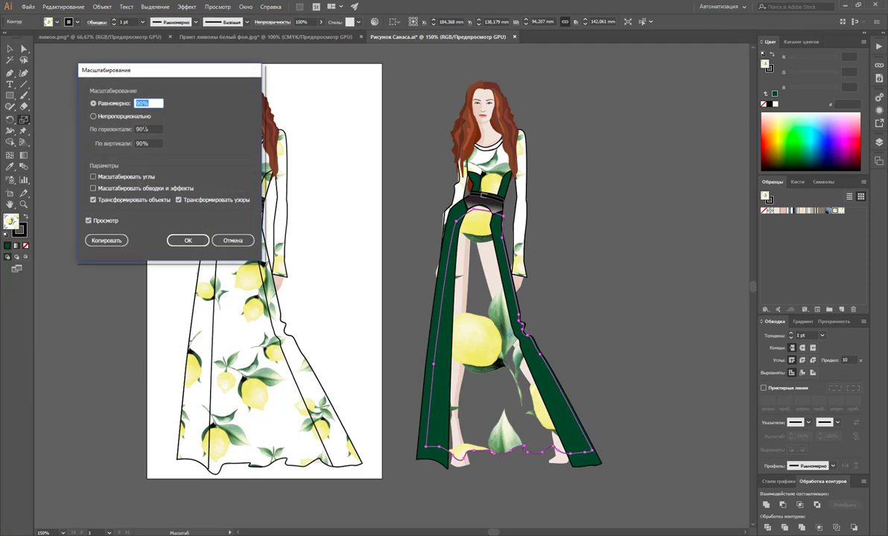
Scale only the centre panel's lemon pattern to 10%, then deselect.
type("10")
left_click(93, 200)
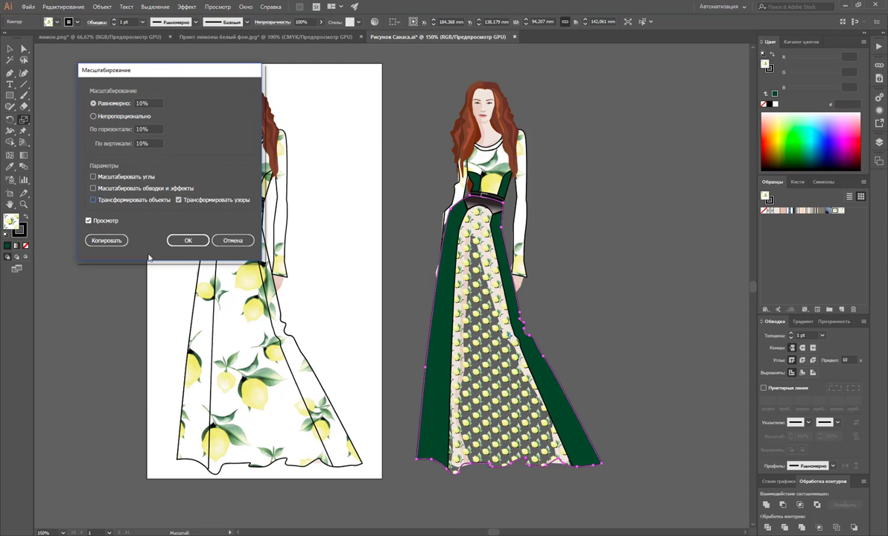
left_click(188, 240)
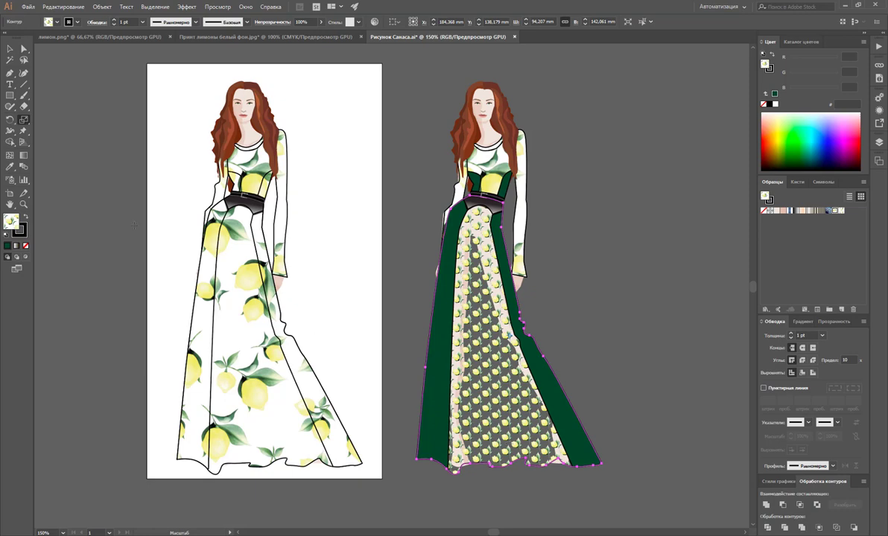
key("v")
left_click(171, 185)
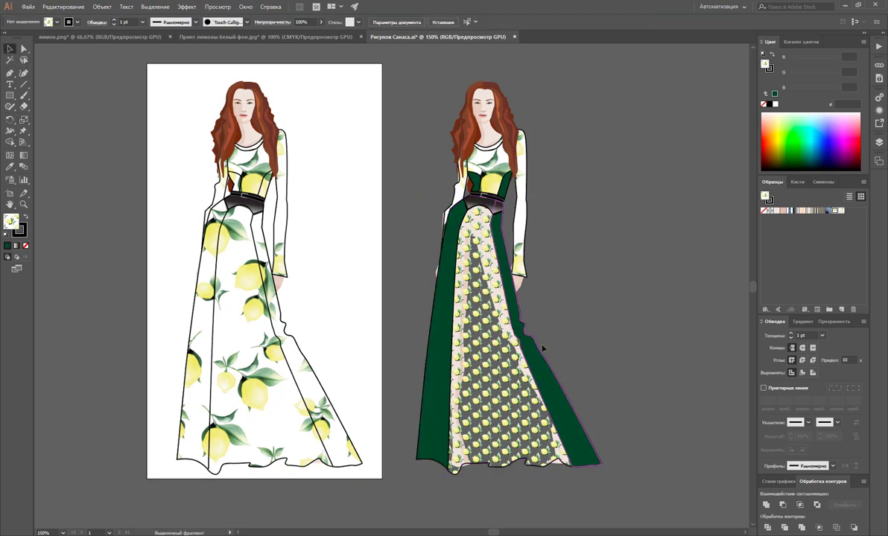
Select the copied dress's panels, try moving them, then undo and deselect.
left_click(575, 418)
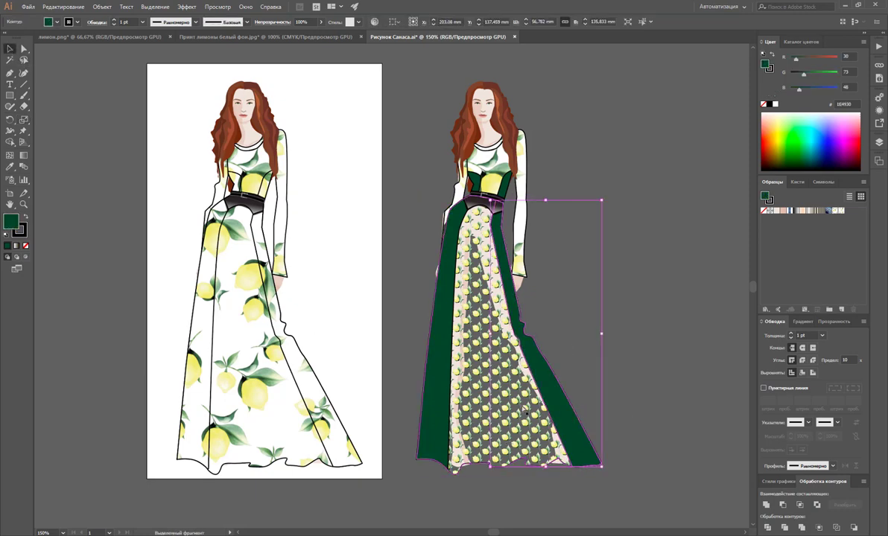
left_click(436, 398, "shift")
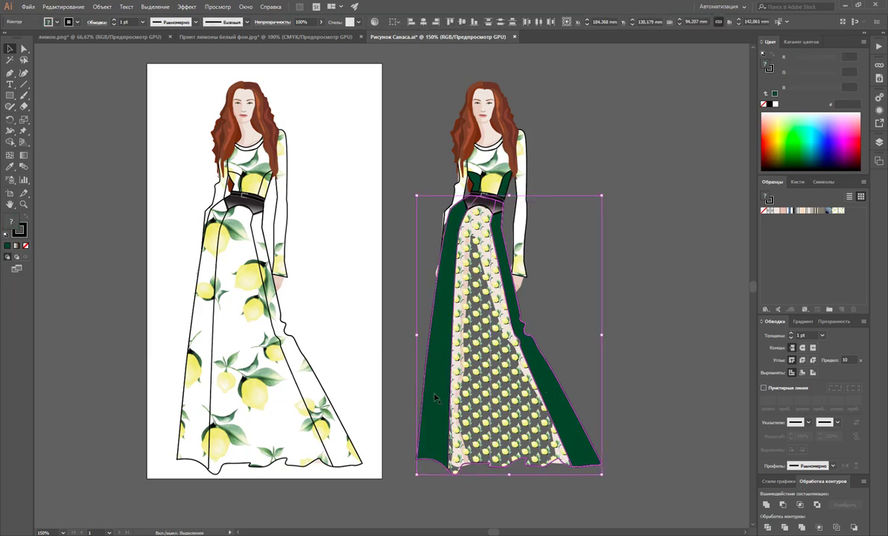
left_click_drag(436, 399, 652, 405)
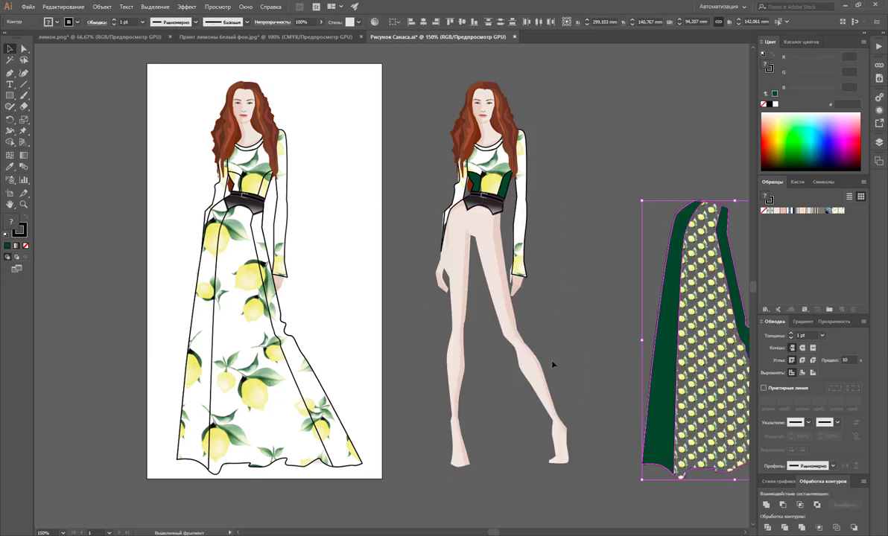
key("ctrl+z")
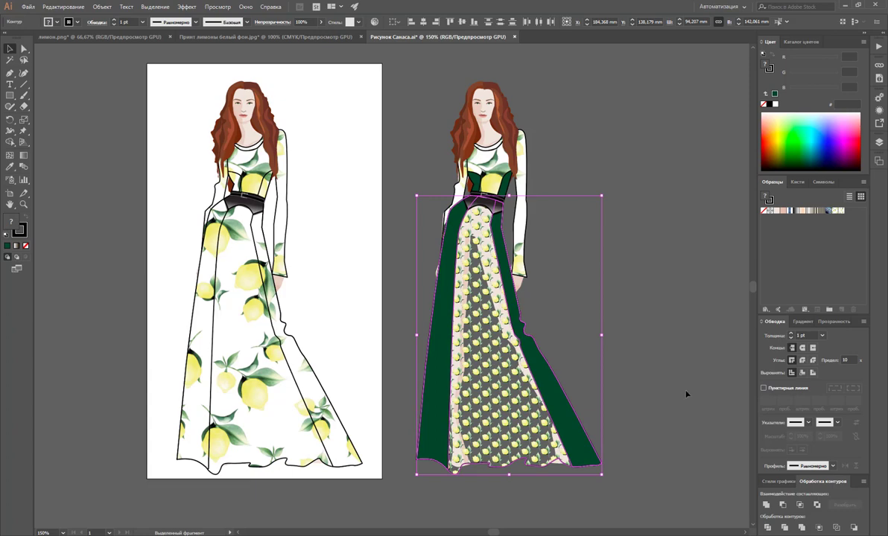
left_click(672, 368)
scroll(644, 350, "up", 1)
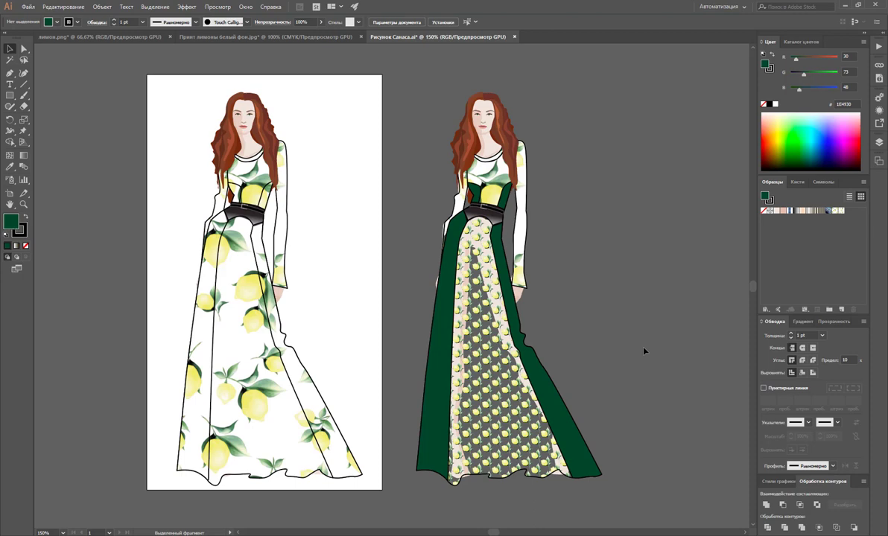
Browse the open documents and settle on лимон.png.
left_click(202, 35)
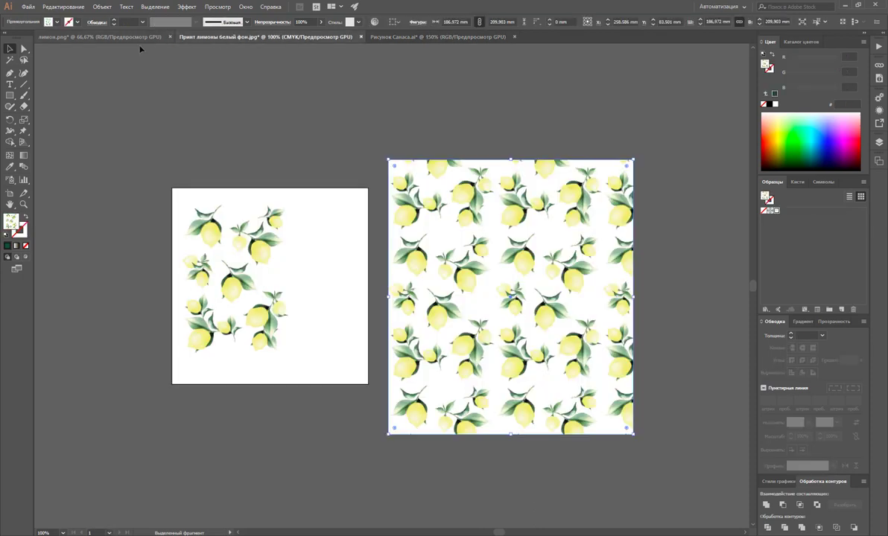
left_click(102, 39)
left_click(259, 35)
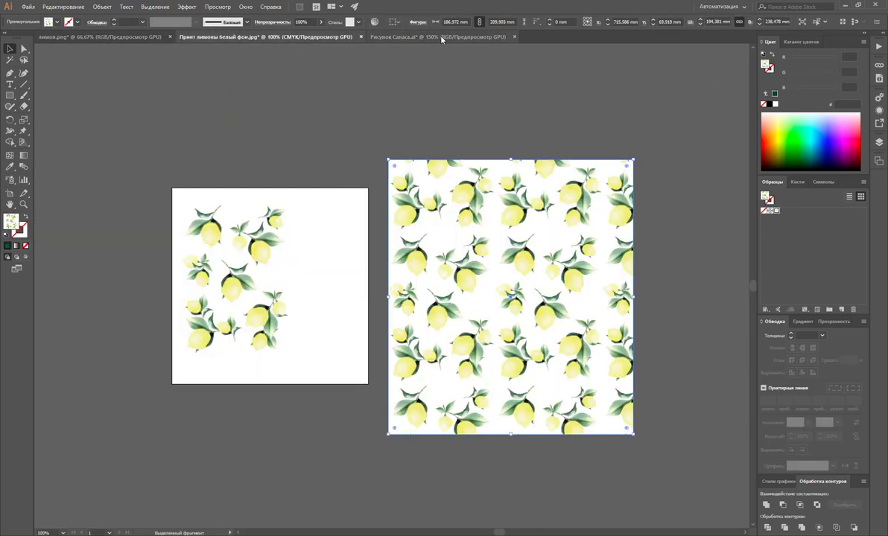
left_click(441, 37)
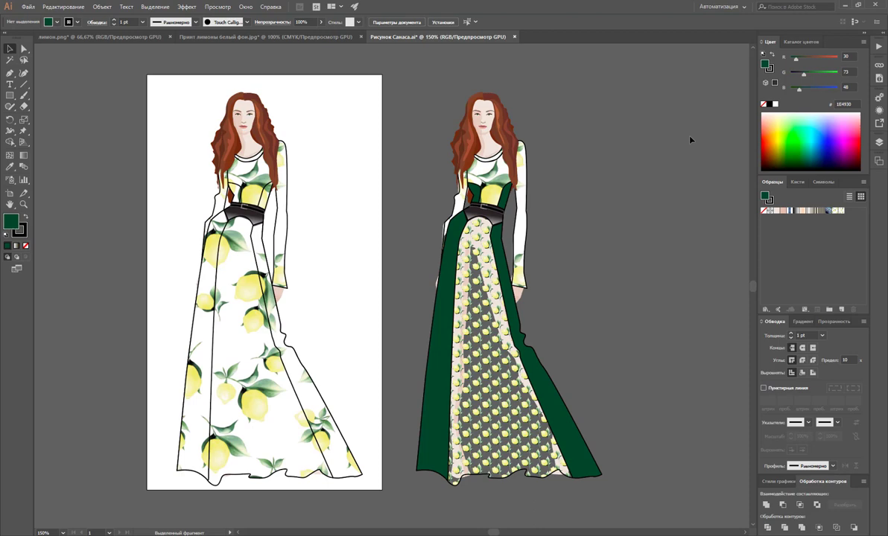
left_click(131, 37)
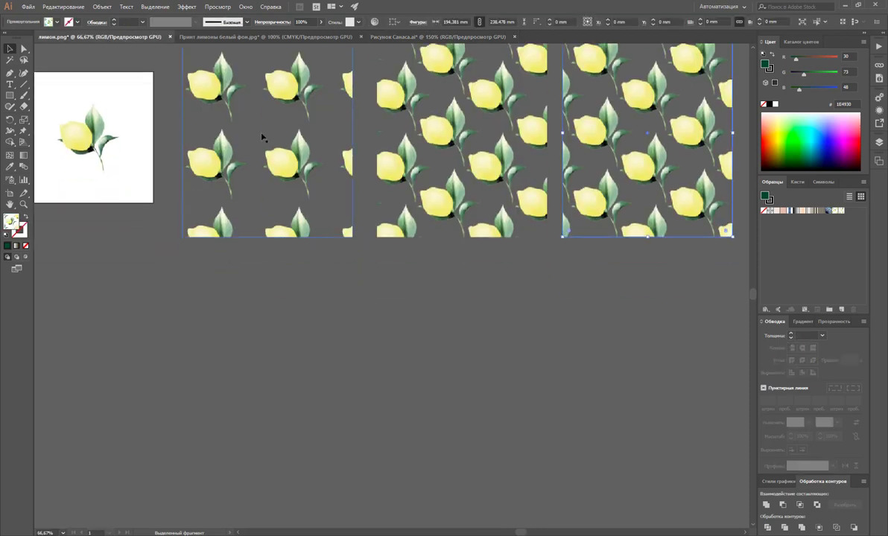
Build a four-by-four grid of lemon copies using Alt-drag and Ctrl+D.
left_click(85, 132)
mouse_move(85, 133)
left_mouse_down()
mouse_move(135, 347)
mouse_move(212, 360)
left_mouse_up()
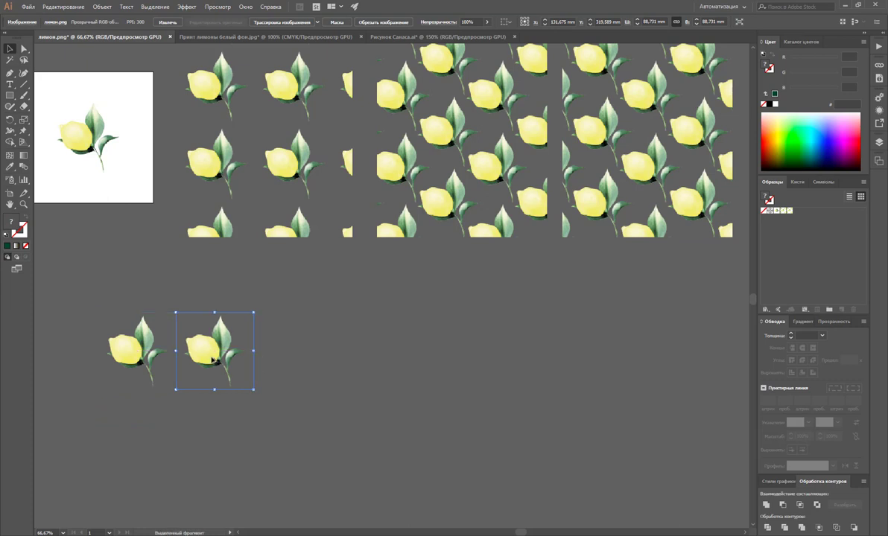
key("ctrl+d")
key("ctrl+d")
left_click(376, 444)
left_click_drag(378, 364, 127, 321)
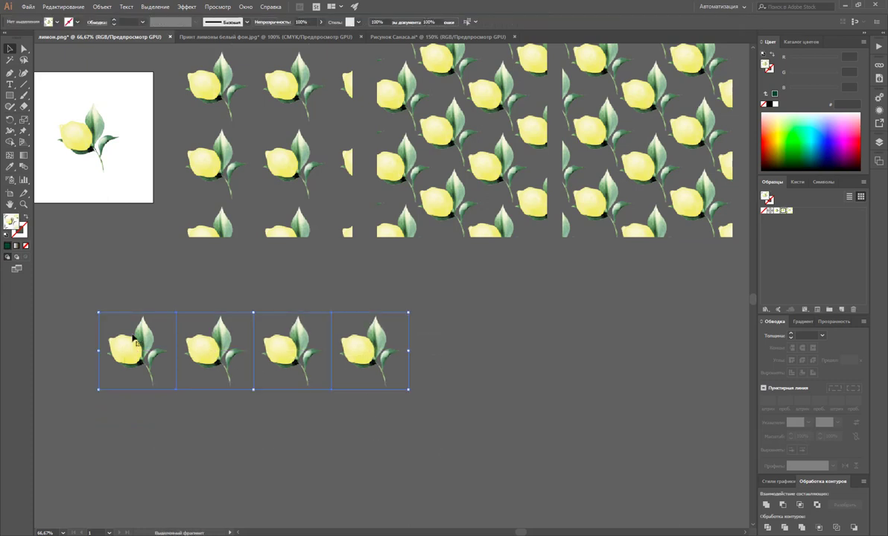
scroll(136, 341, "down", 3)
left_click_drag(137, 276, 136, 354)
key("ctrl+d")
key("ctrl+d")
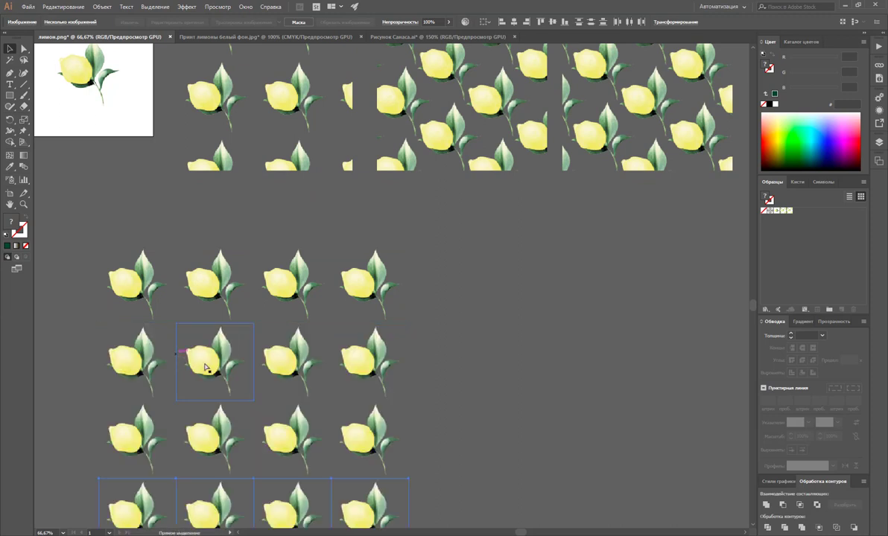
left_click(497, 363)
Draw a rectangle filled with the staggered lemon pattern below the tiles.
scroll(462, 327, "down", 3)
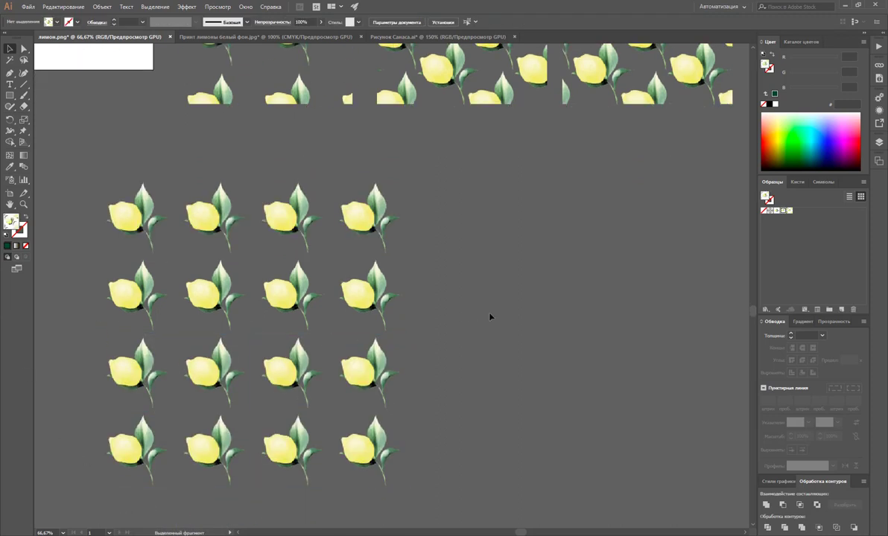
scroll(481, 300, "up", 2)
scroll(481, 298, "up", 2)
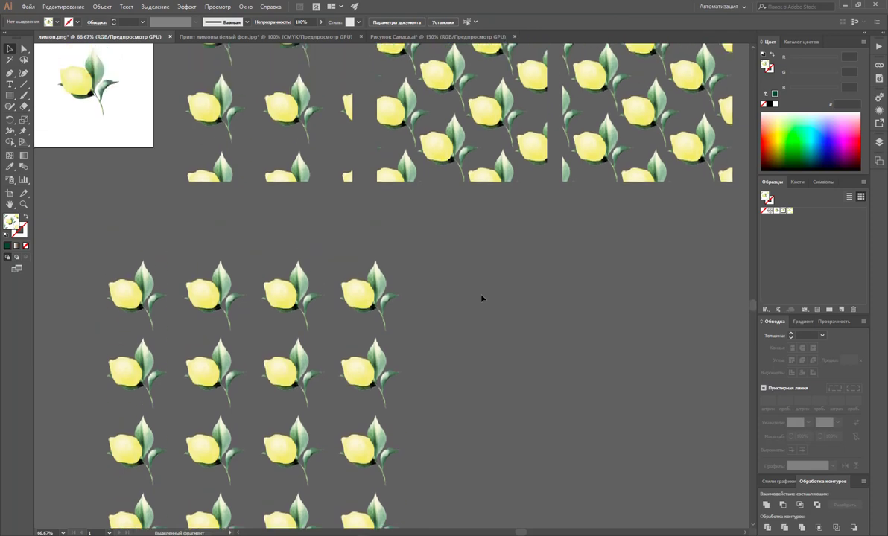
scroll(481, 298, "up", 2)
scroll(481, 298, "up", 1)
left_click(461, 216)
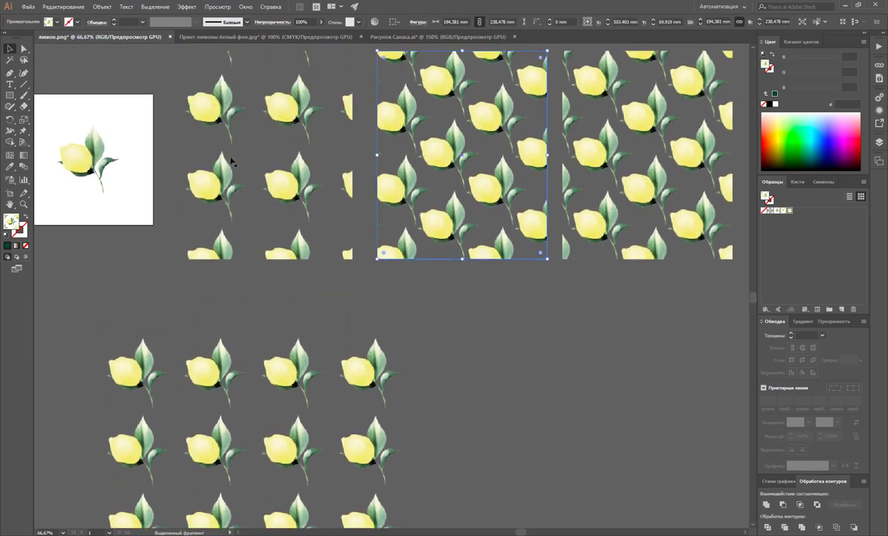
left_click(11, 95)
left_click_drag(476, 307, 618, 440)
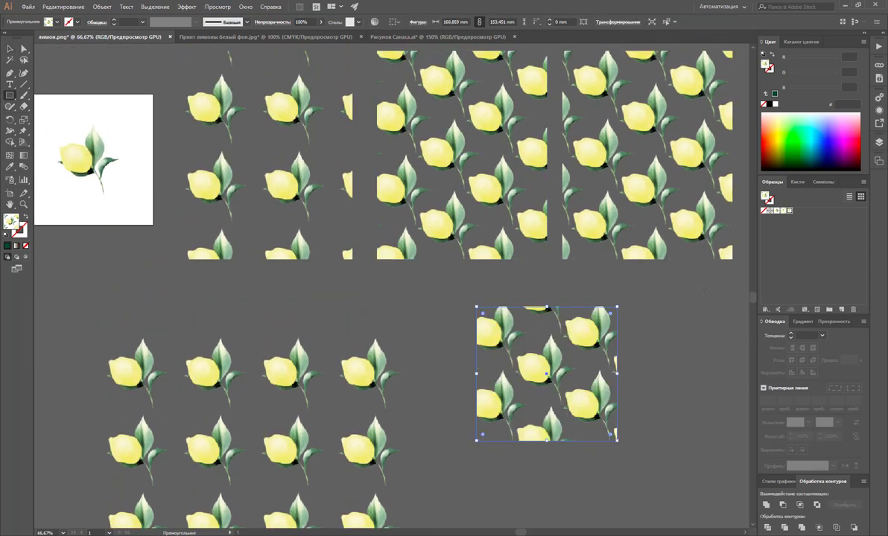
left_click(10, 48)
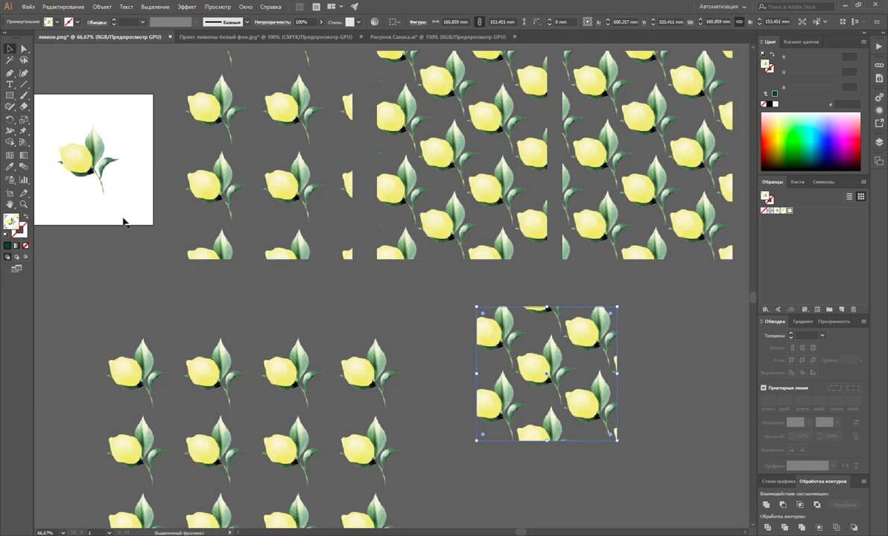
left_click(450, 332)
Scroll down and switch over to Photoshop.
scroll(450, 332, "down", 1)
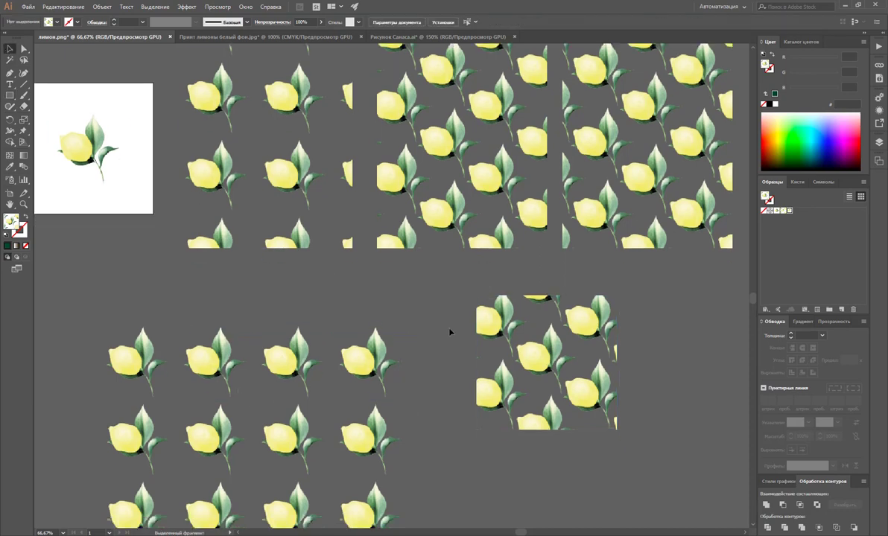
scroll(449, 331, "down", 1)
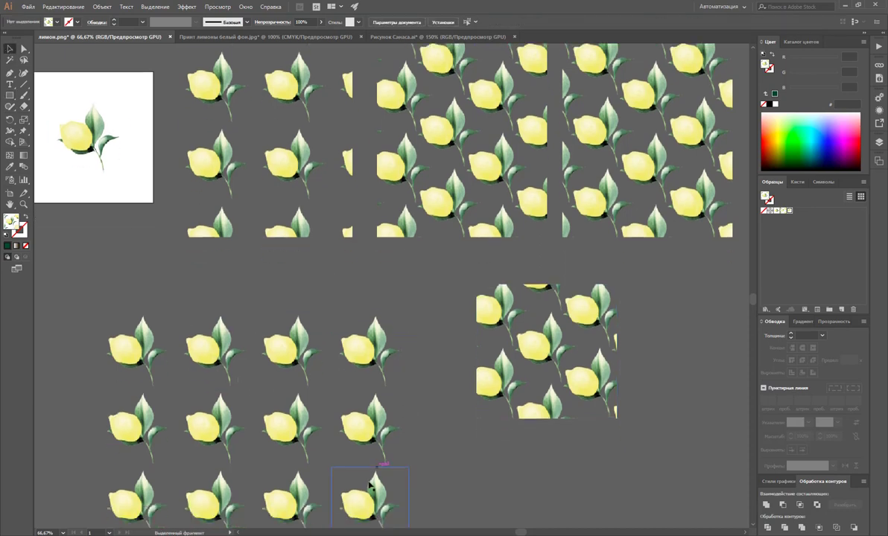
left_click(315, 465)
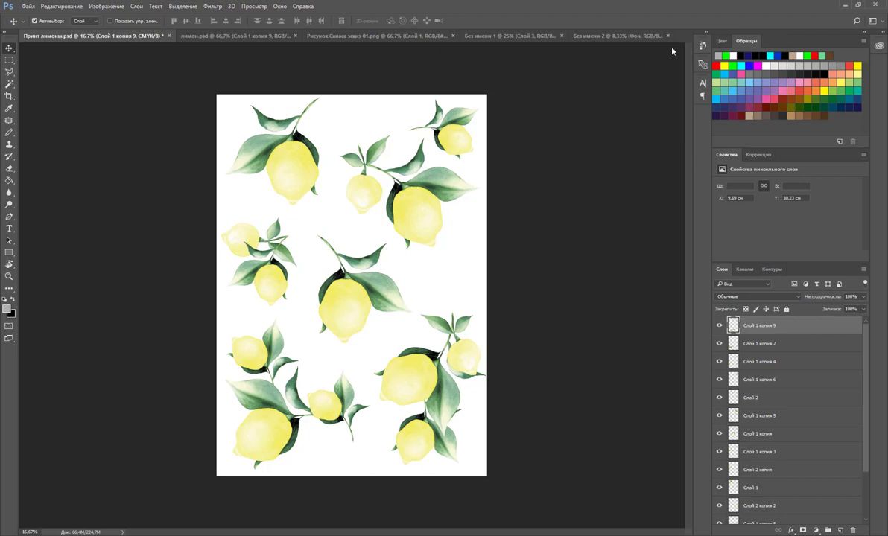
In the pink-pattern document Без имени-2, show Слой 1 and hide Фон.
left_click(377, 35)
left_click(234, 35)
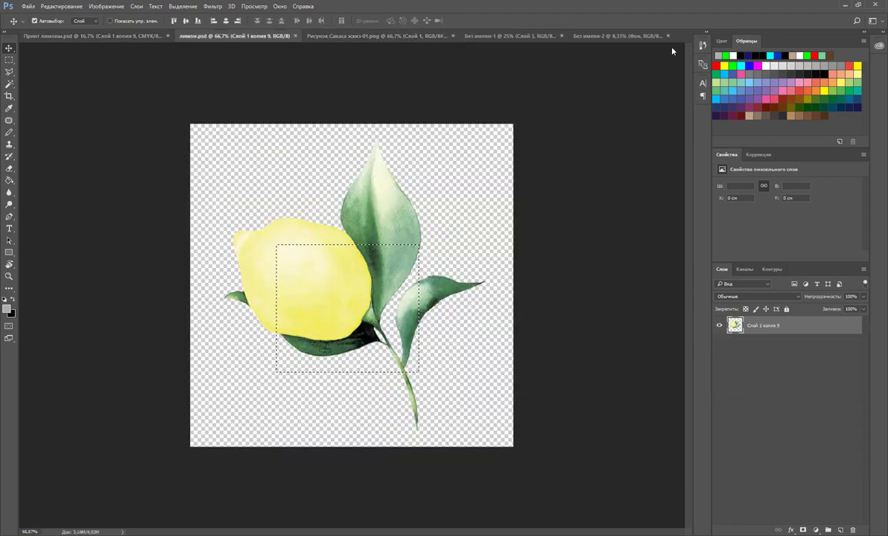
left_click(514, 38)
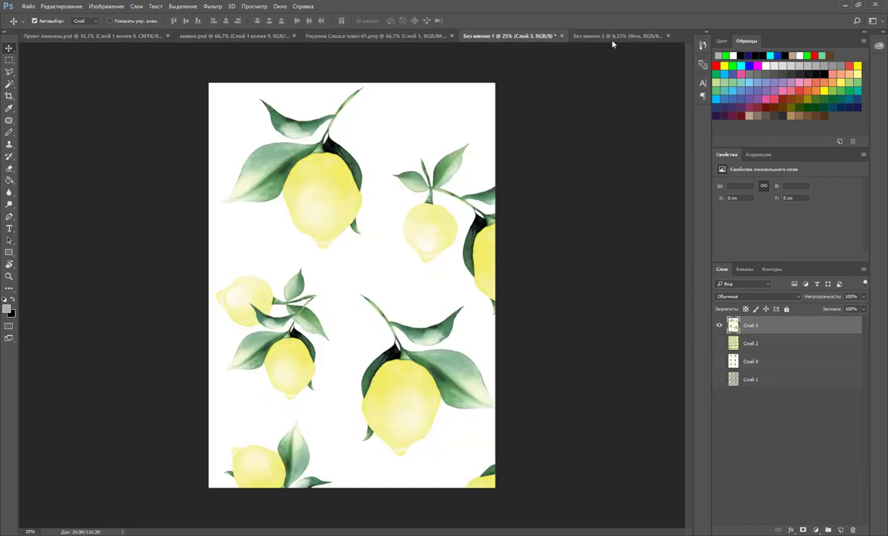
left_click(596, 37)
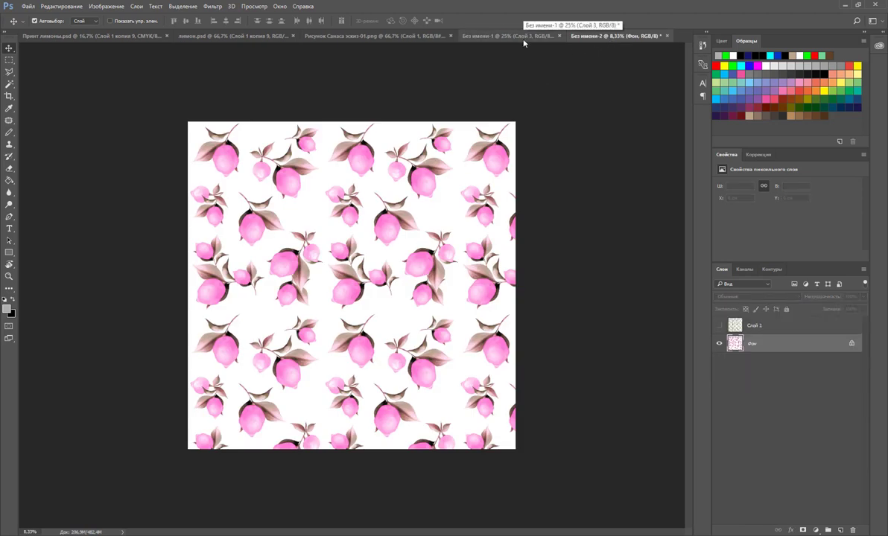
left_click(719, 327)
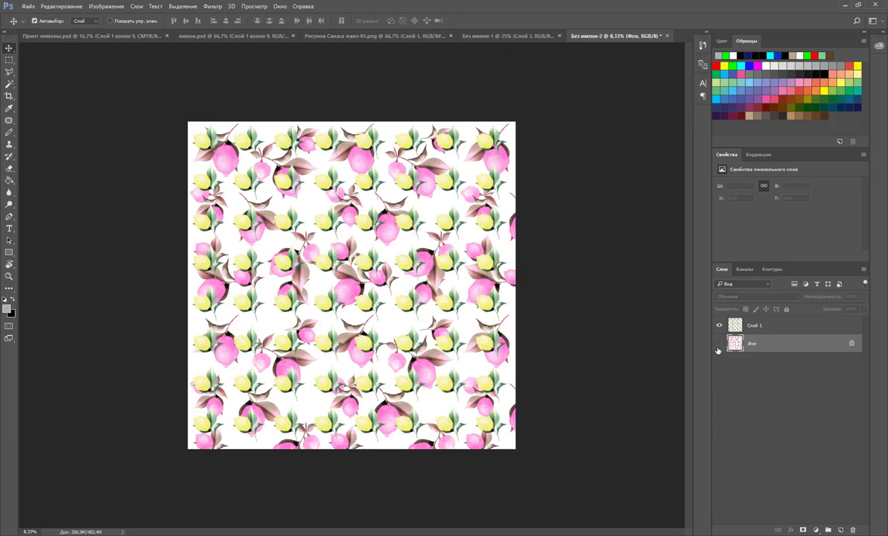
left_click(719, 344)
Look through the other open Photoshop documents, then return to Illustrator.
left_click(514, 36)
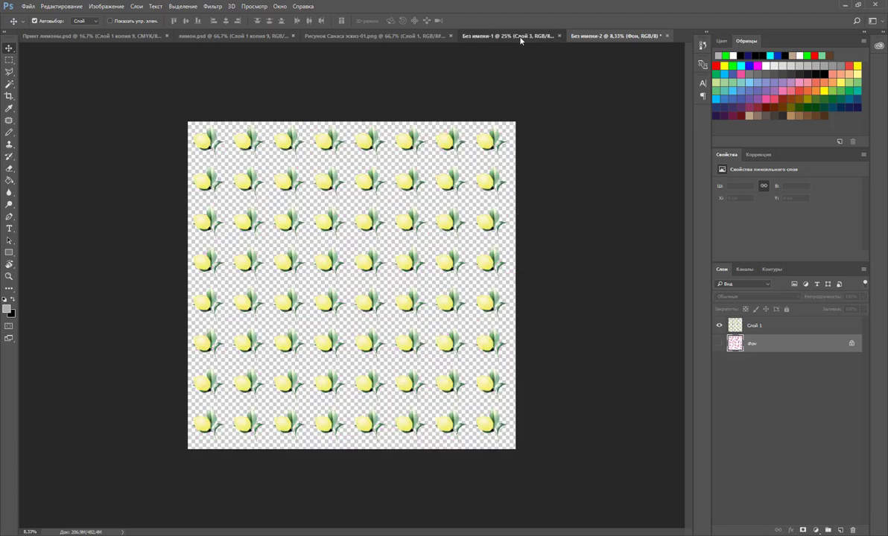
left_click(418, 37)
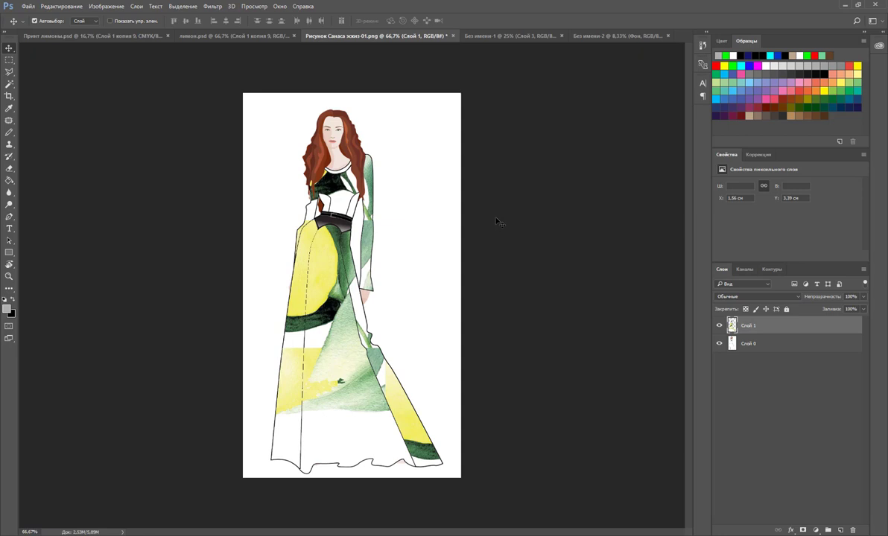
left_click(218, 35)
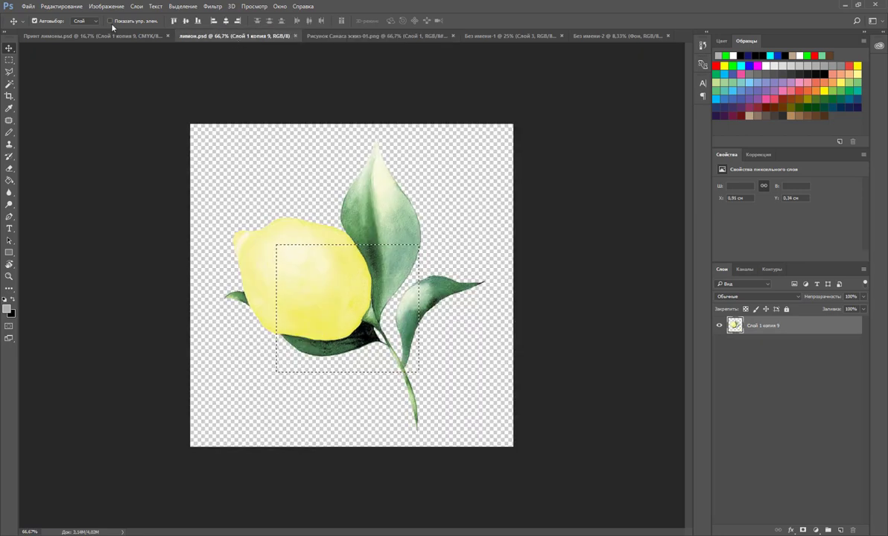
left_click(85, 35)
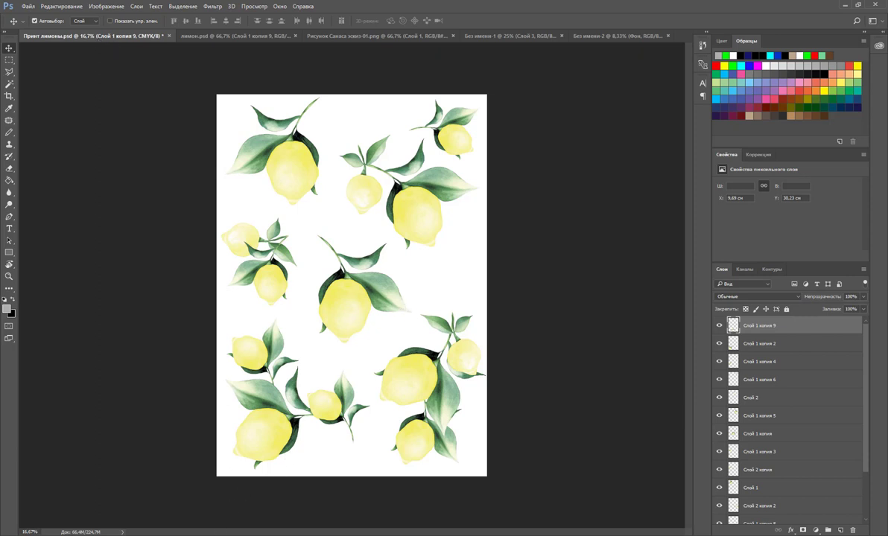
left_click(210, 487)
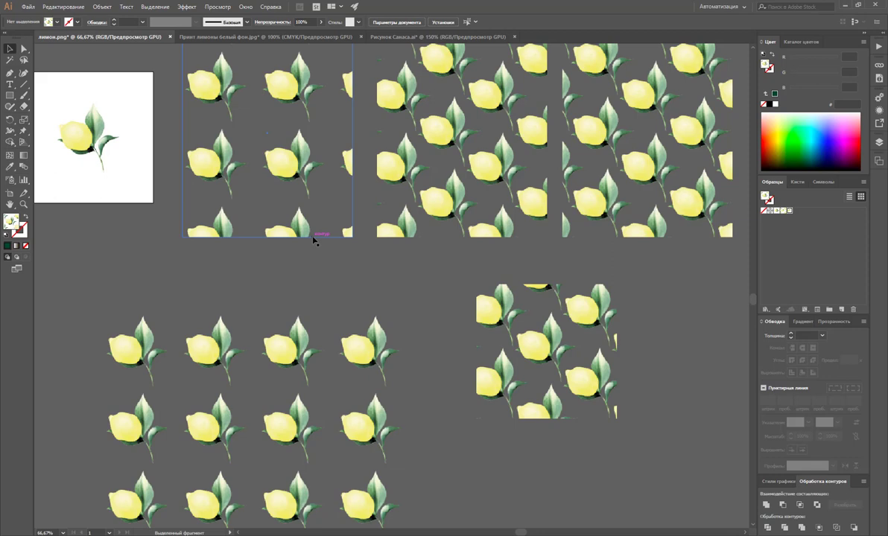
Refill the right dress's centre skirt panel with the small lemon-on-white pattern swatch.
left_click(201, 37)
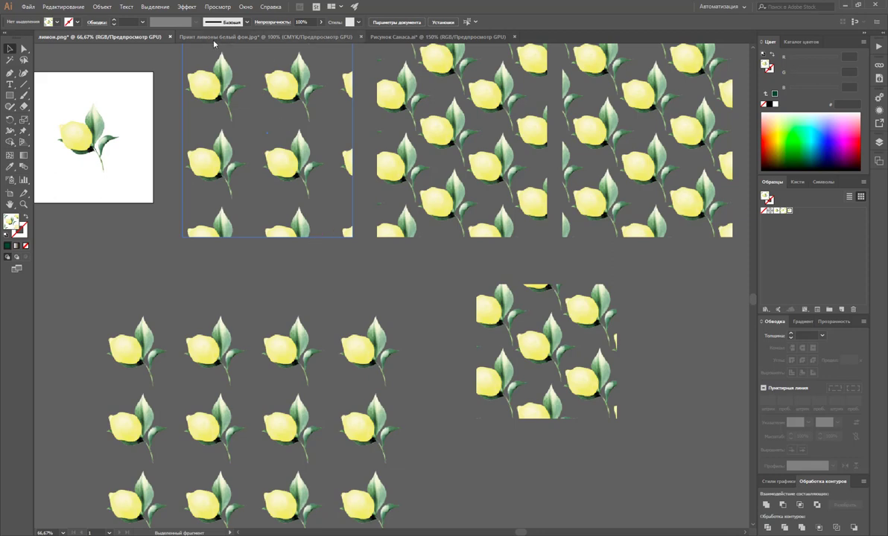
left_click(412, 37)
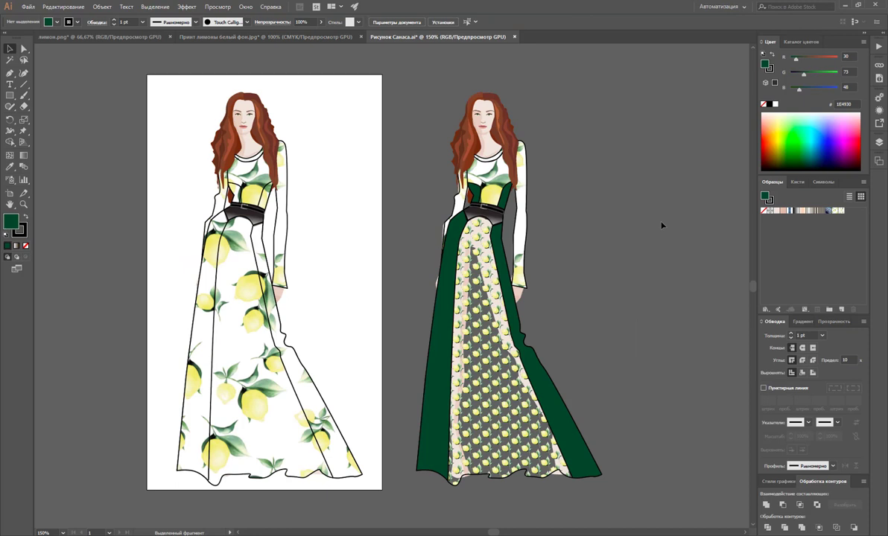
left_click(463, 340)
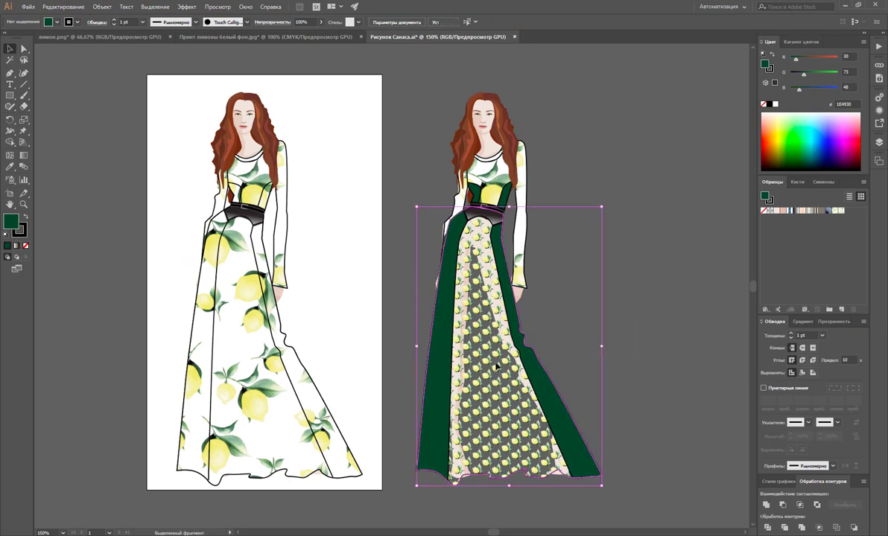
left_click(835, 210)
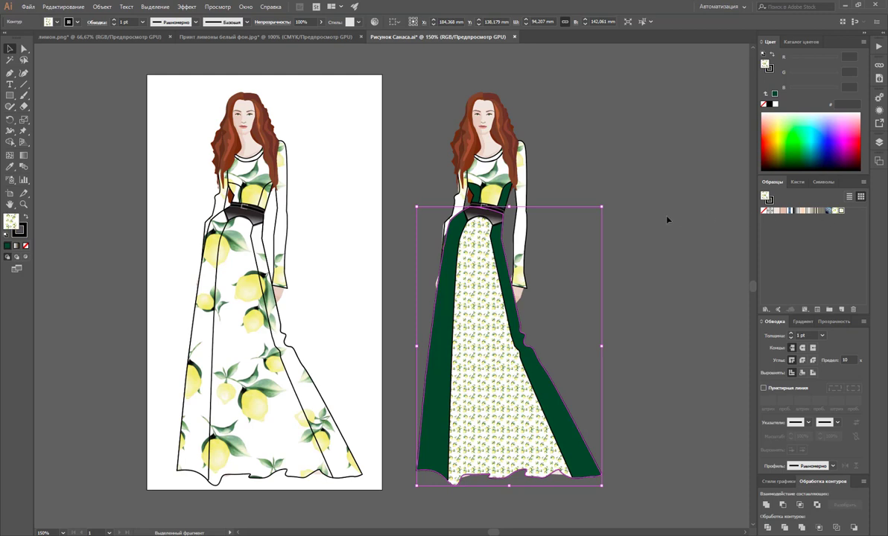
left_click(828, 211)
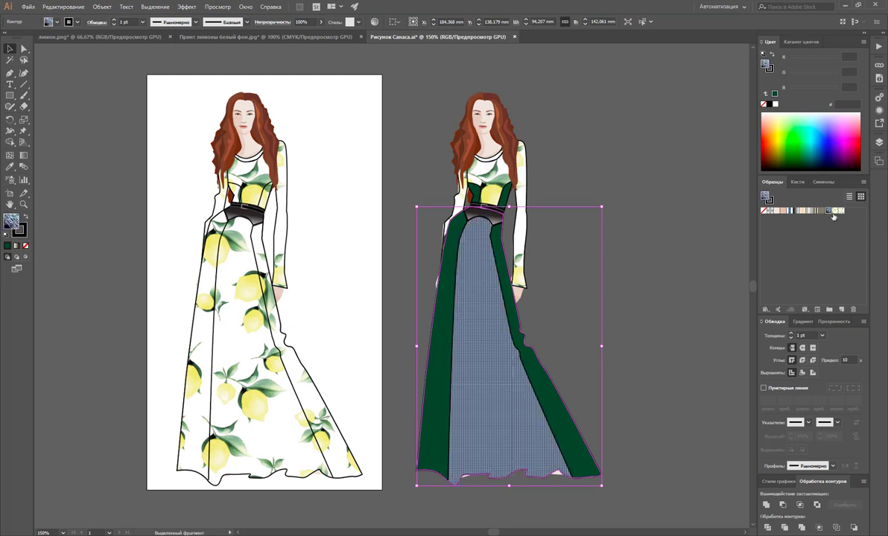
left_click(841, 210)
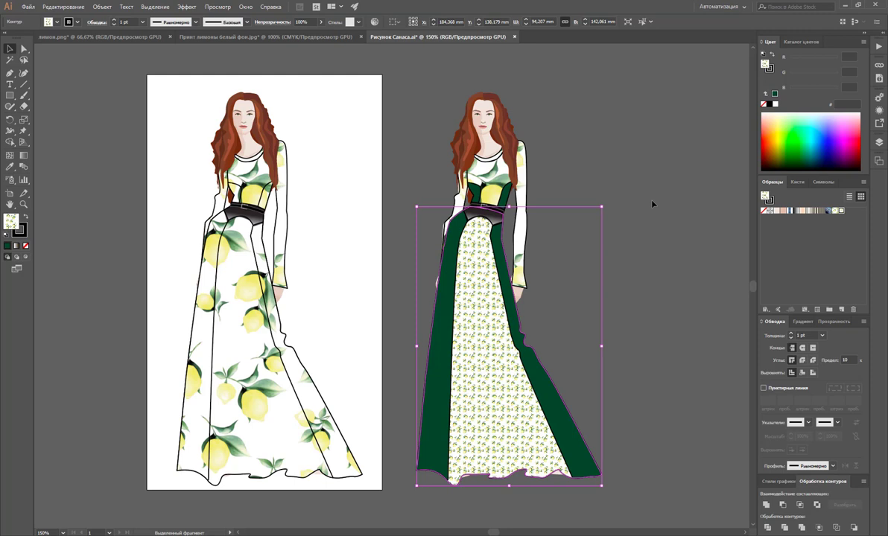
left_click(620, 125)
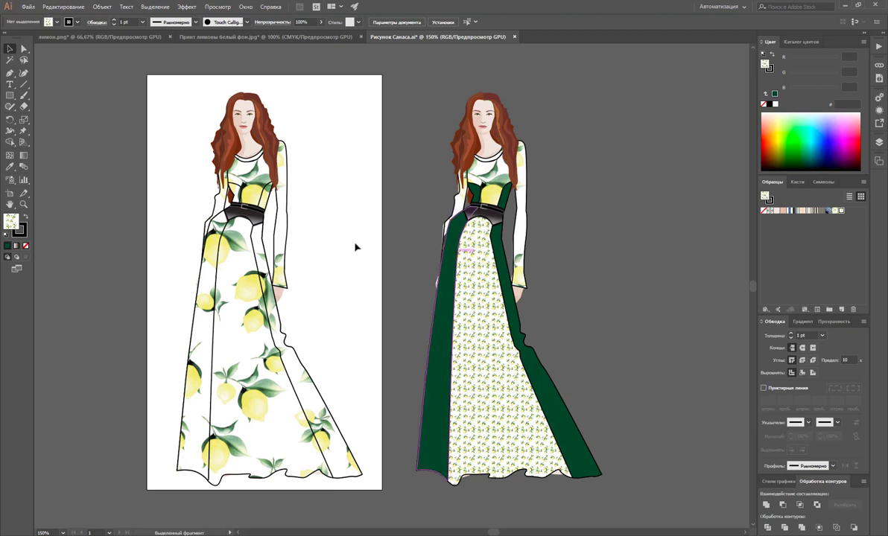
Drag the right green panel's bottom anchor outward into a flare.
left_click(23, 48)
left_click(587, 468)
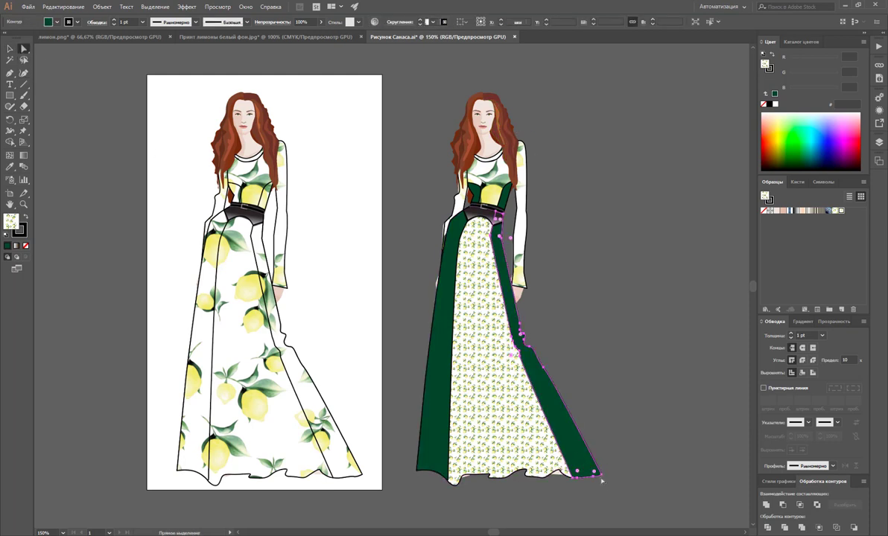
left_click_drag(608, 482, 660, 432)
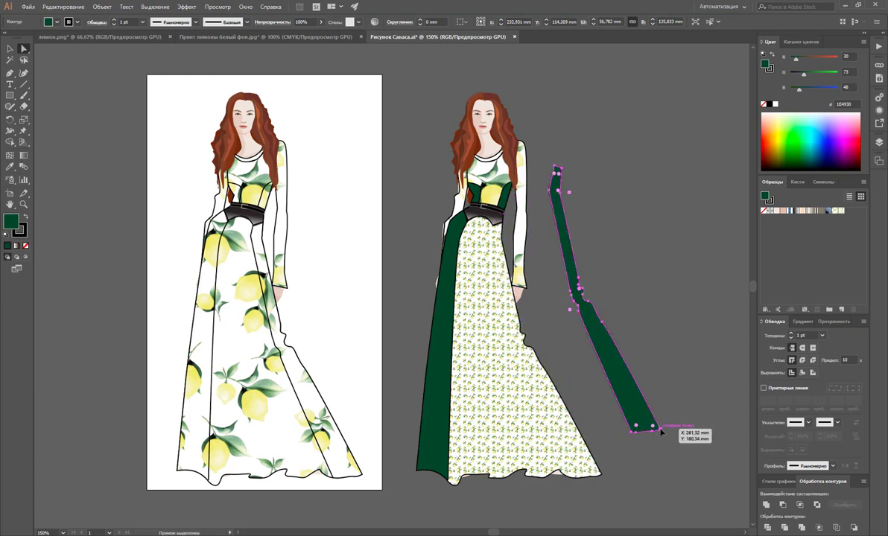
key("ctrl+z")
left_click_drag(600, 475, 653, 434)
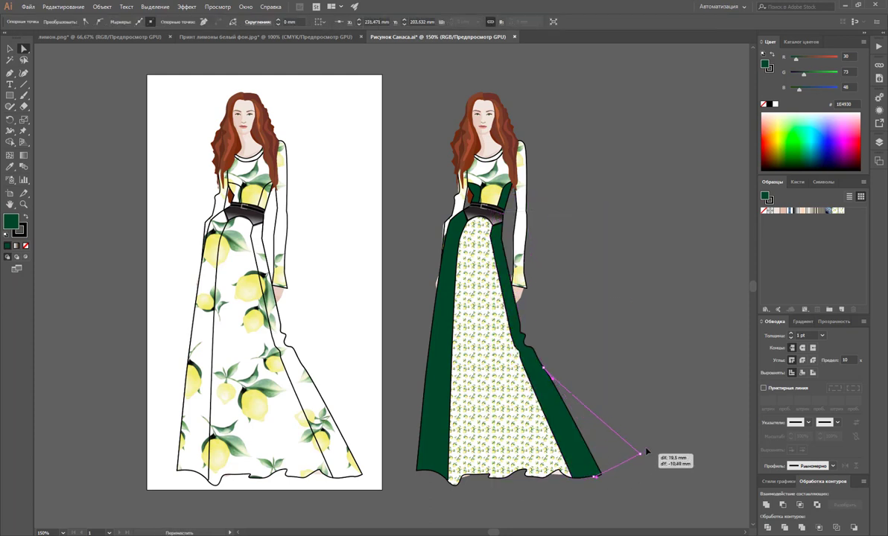
Try widening the left green panel, then undo it.
left_click(418, 470)
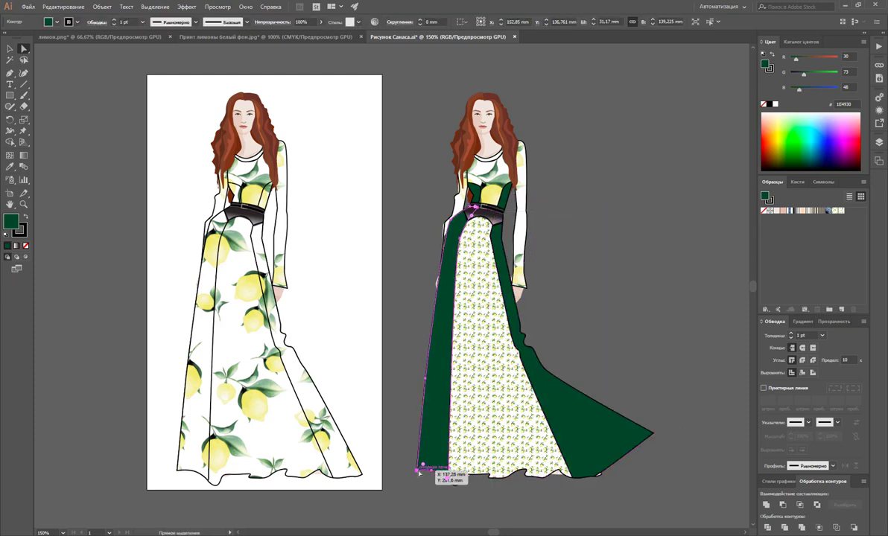
left_click_drag(418, 471, 401, 353)
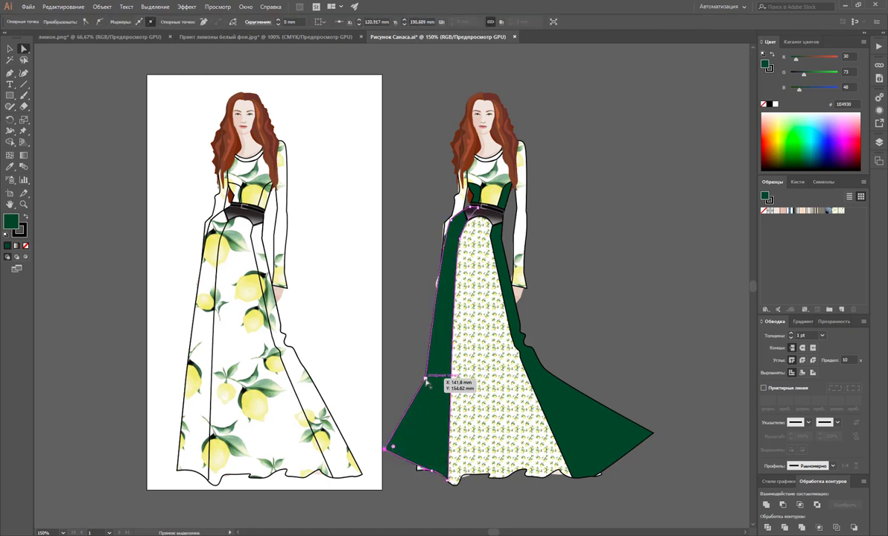
left_click(620, 301)
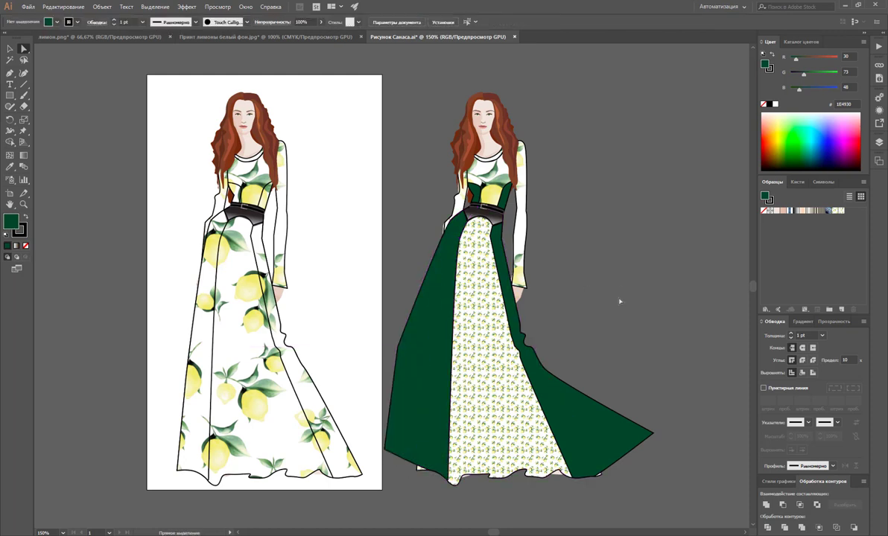
key("ctrl+z")
key("ctrl+z")
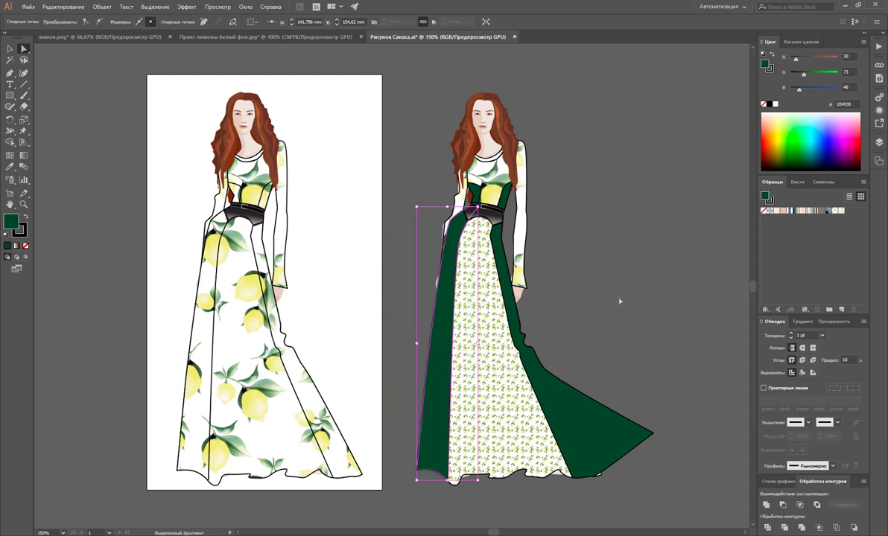
Pull the right sleeve's anchor down into a long point, then switch to Photoshop.
left_click(521, 268)
left_click(522, 273)
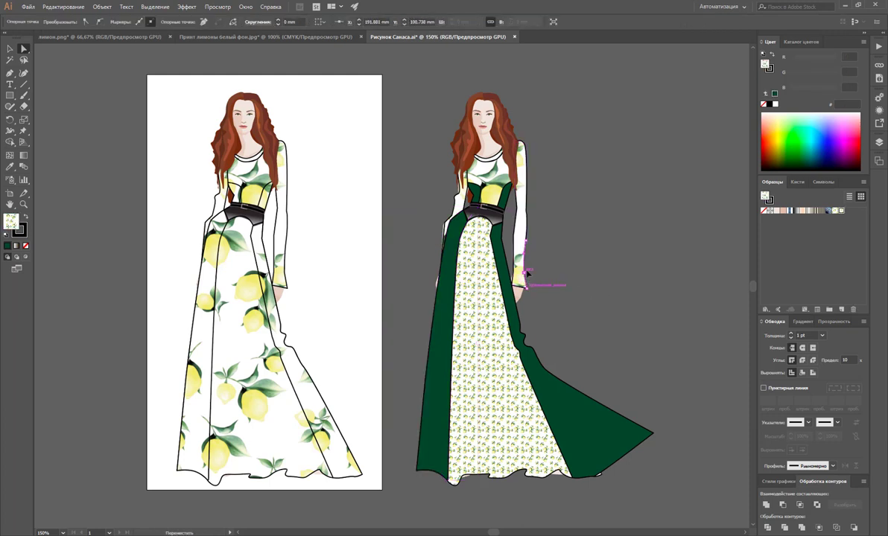
left_click_drag(527, 246, 542, 327)
left_click(579, 317)
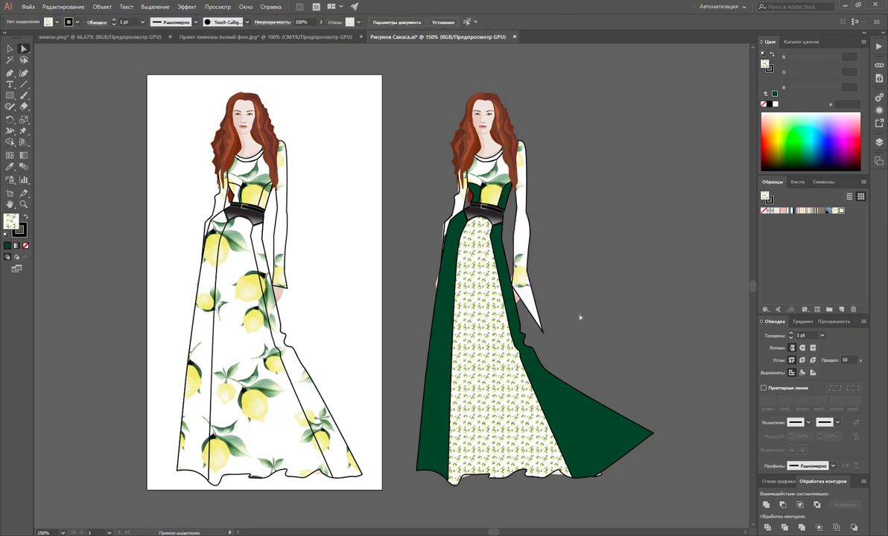
mouse_move(350, 531)
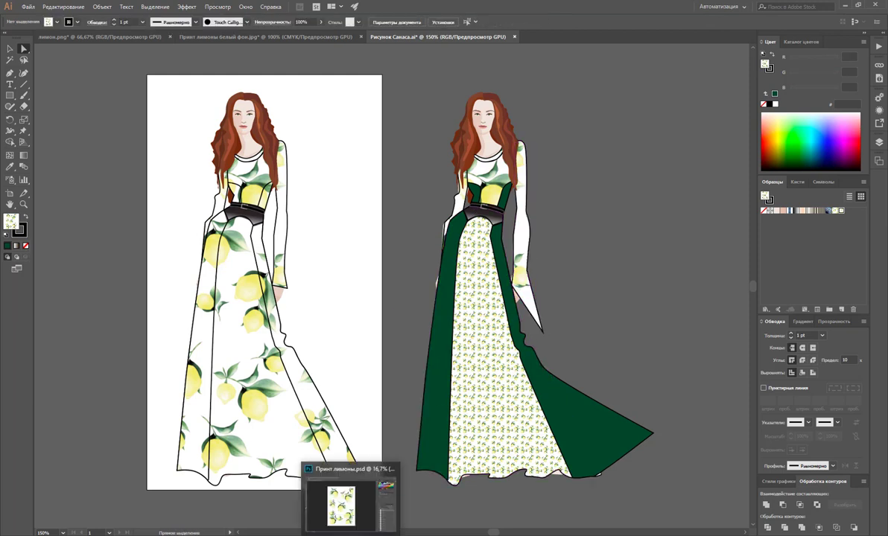
left_click(349, 505)
Activate Слой 0 in the dress sketch, dismiss the scratch-disk warning, and return to Illustrator.
left_click(363, 35)
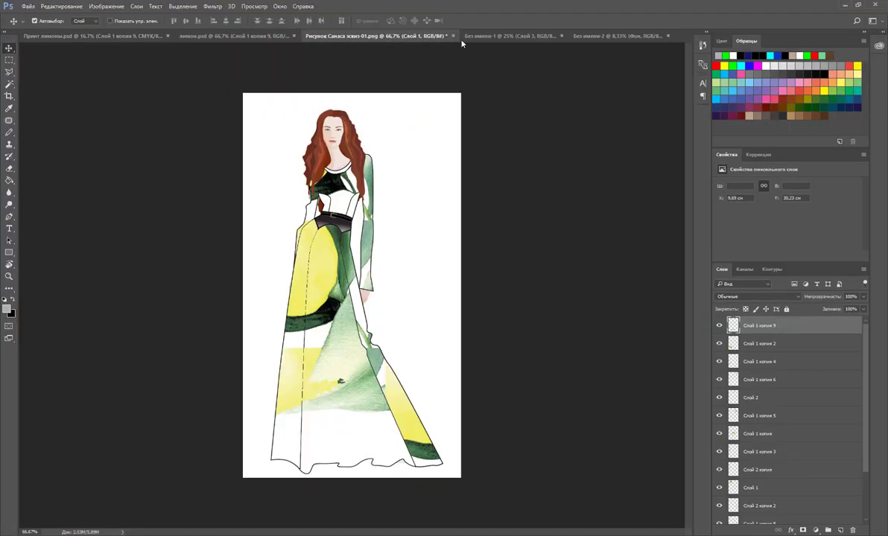
left_click(370, 287)
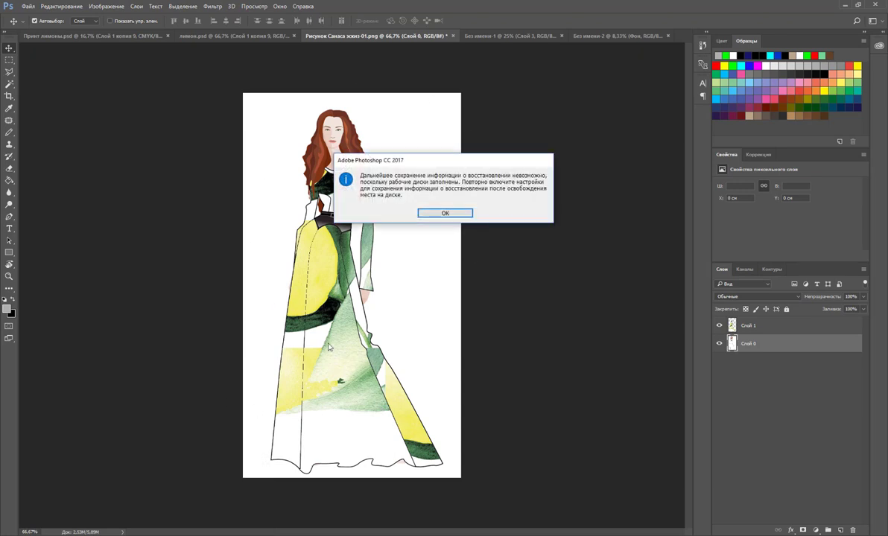
left_click(418, 203)
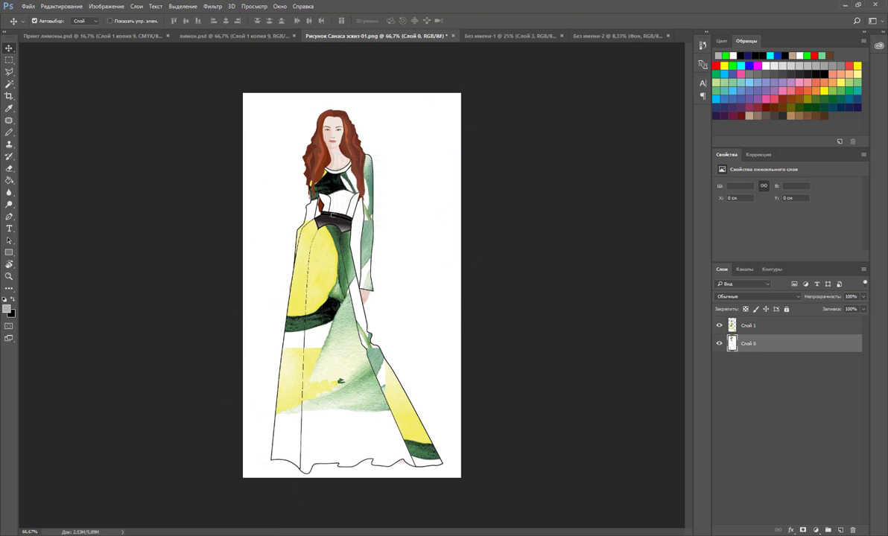
key("alt+Tab")
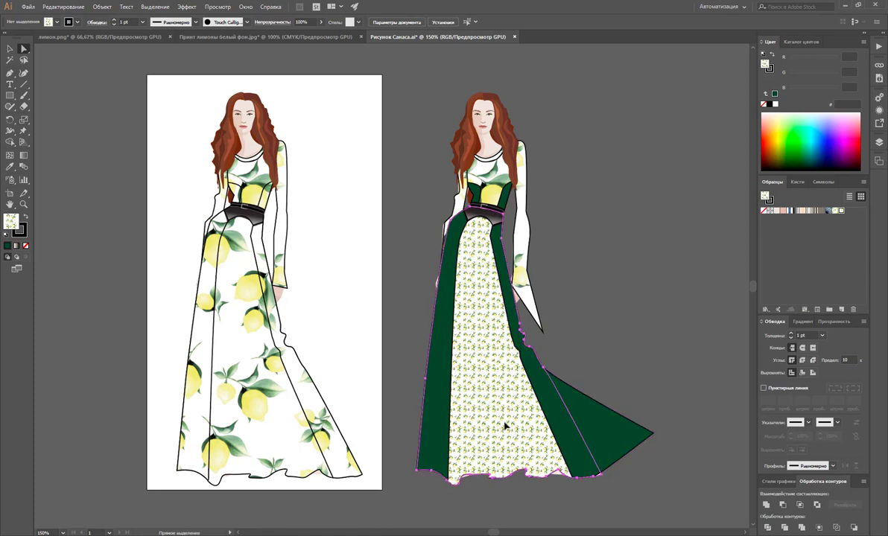
Delete the copied dress's flared right and left dark green skirt panels.
left_click(506, 419)
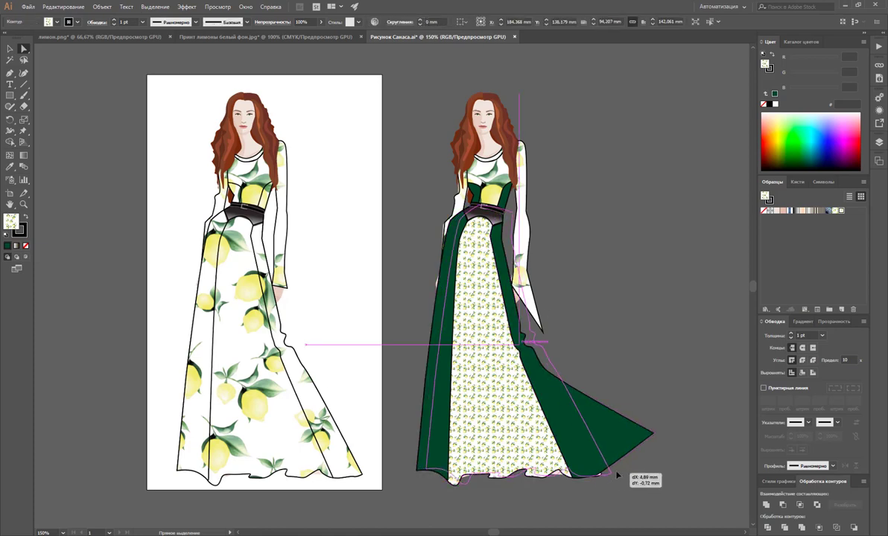
left_click_drag(604, 481, 734, 395)
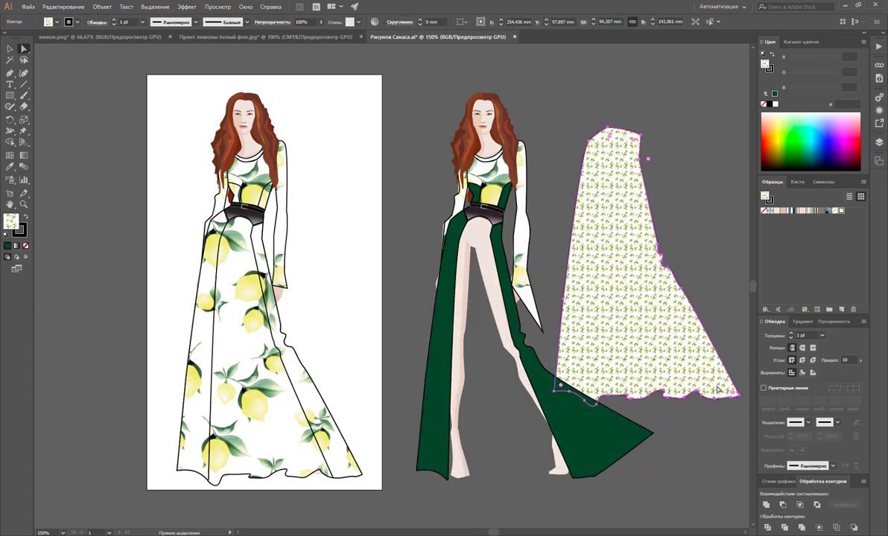
key("ctrl+z")
left_click(656, 371)
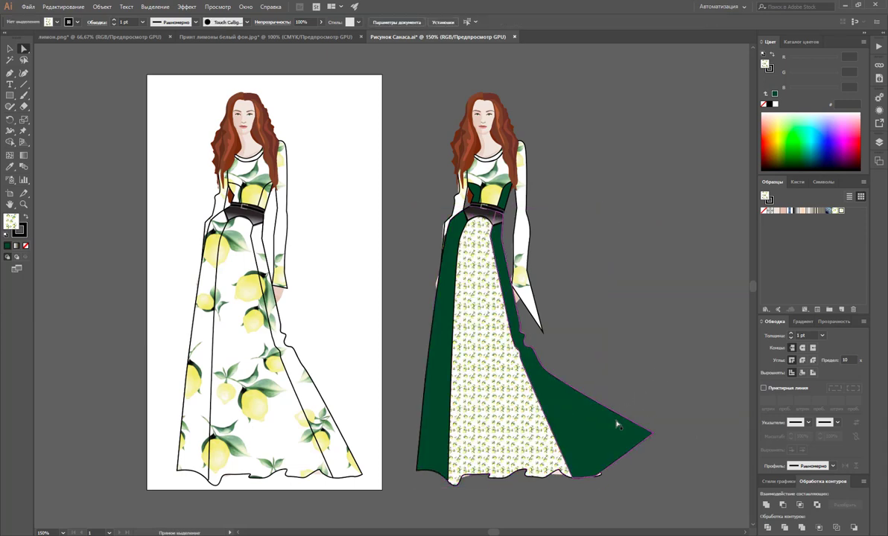
left_click(618, 422)
key("Delete")
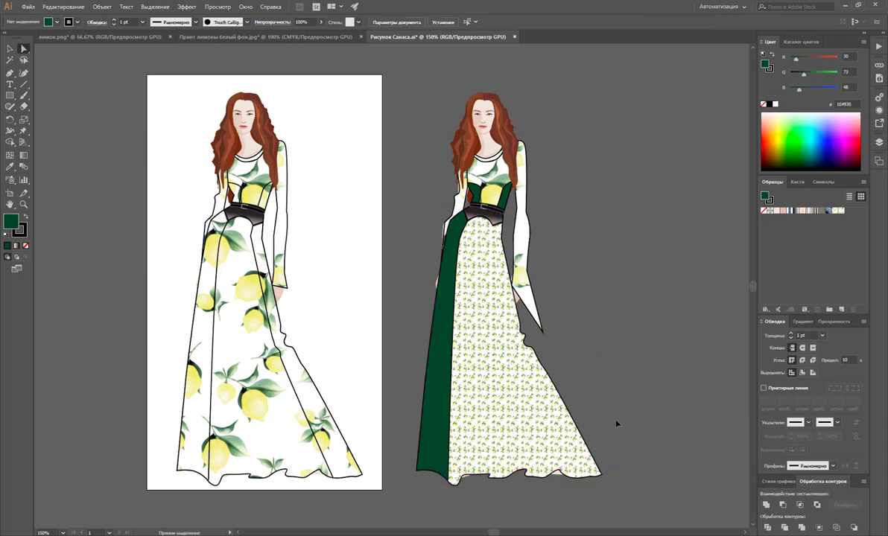
left_click(464, 413)
key("Delete")
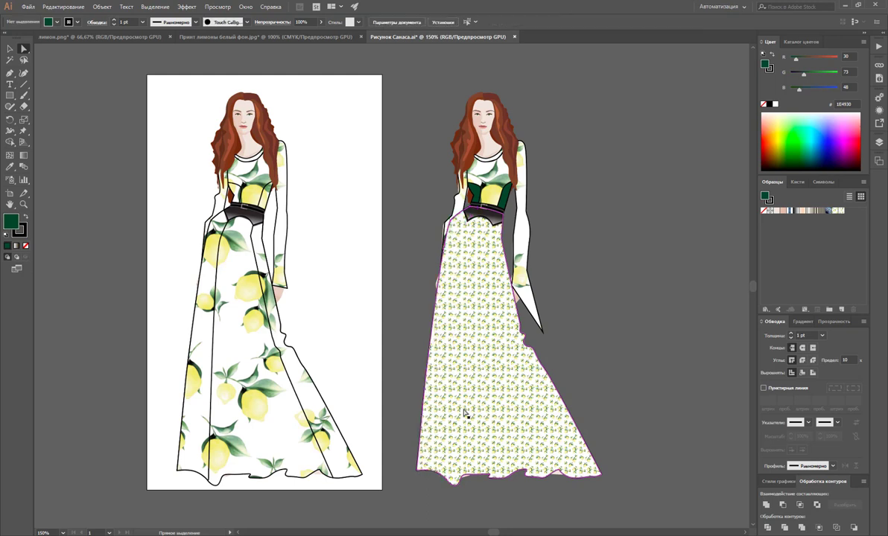
Delete the green bodice pieces and reselect the lemon-patterned skirt.
left_click(615, 228)
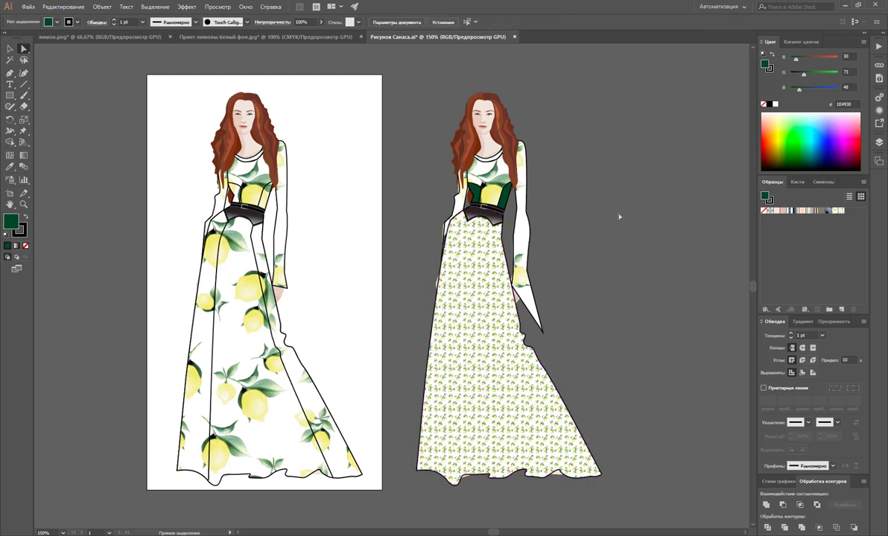
mouse_move(469, 196)
left_mouse_down()
mouse_move(585, 206)
mouse_move(593, 197)
left_mouse_up()
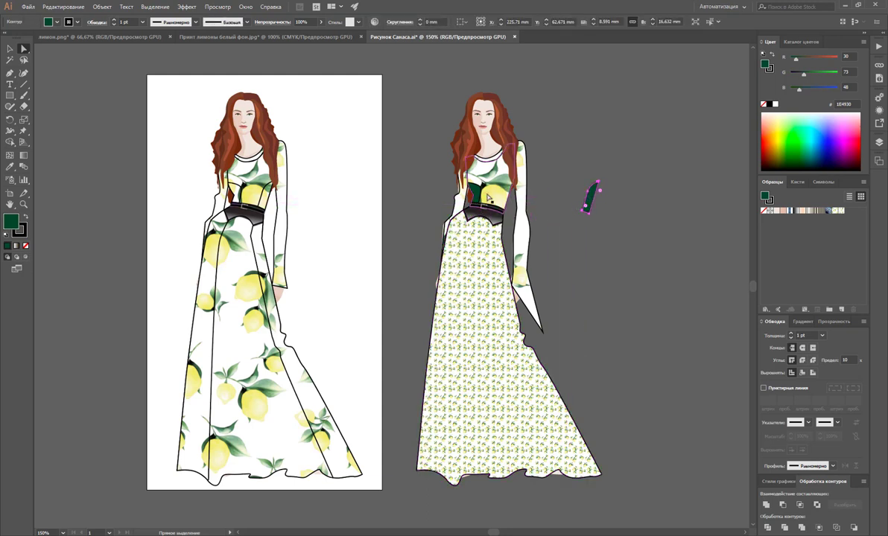
mouse_move(478, 194)
left_mouse_down()
mouse_move(562, 192)
mouse_move(596, 160)
mouse_move(573, 230)
left_mouse_up()
key("Delete")
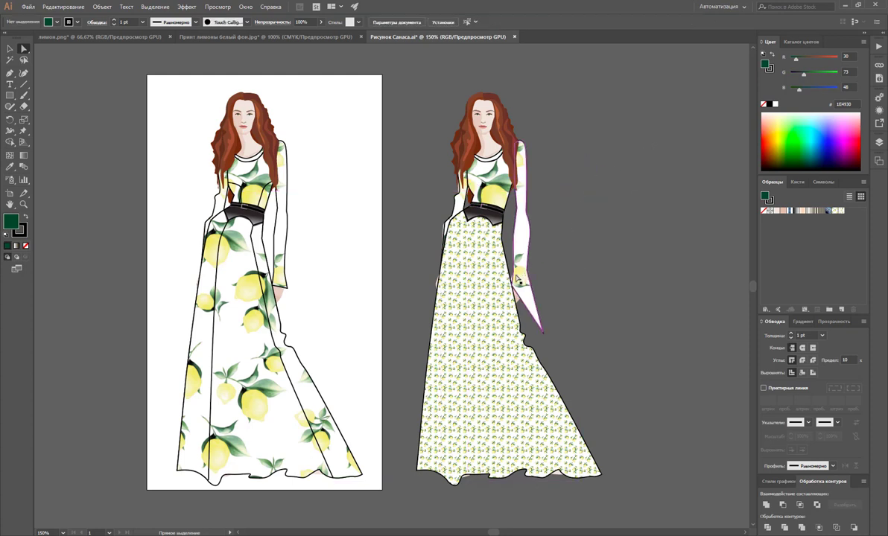
left_click(485, 262)
left_click(9, 165)
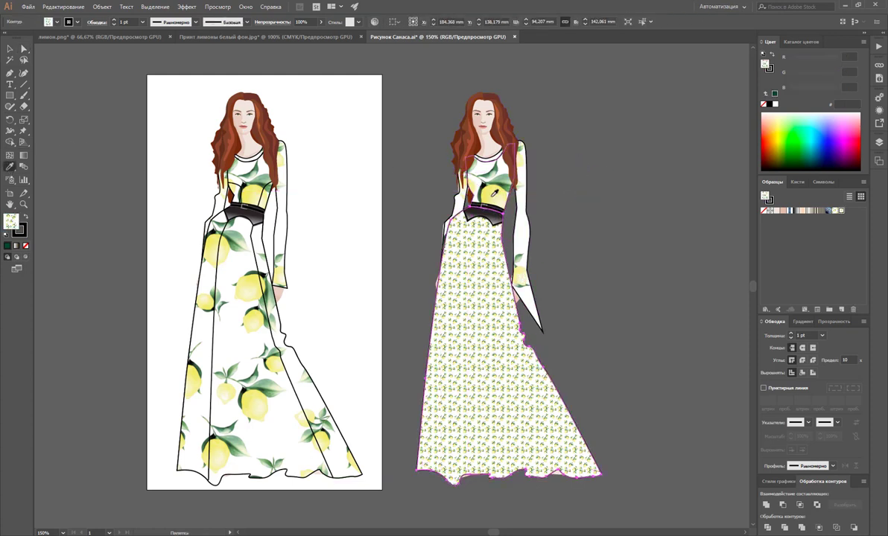
Eyedrop the bodice's large watercolor lemon print onto the skirt, then deselect.
left_click(464, 179)
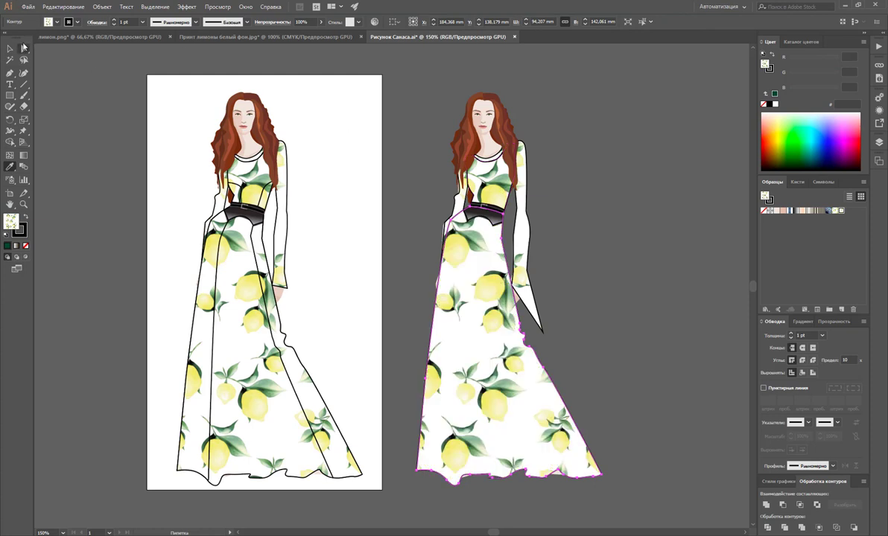
left_click(9, 48)
left_click(648, 206)
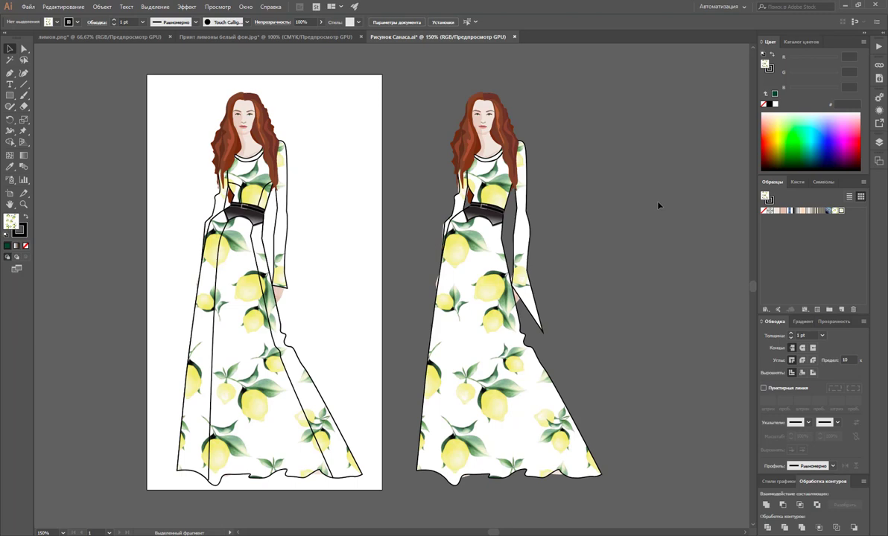
left_click(94, 37)
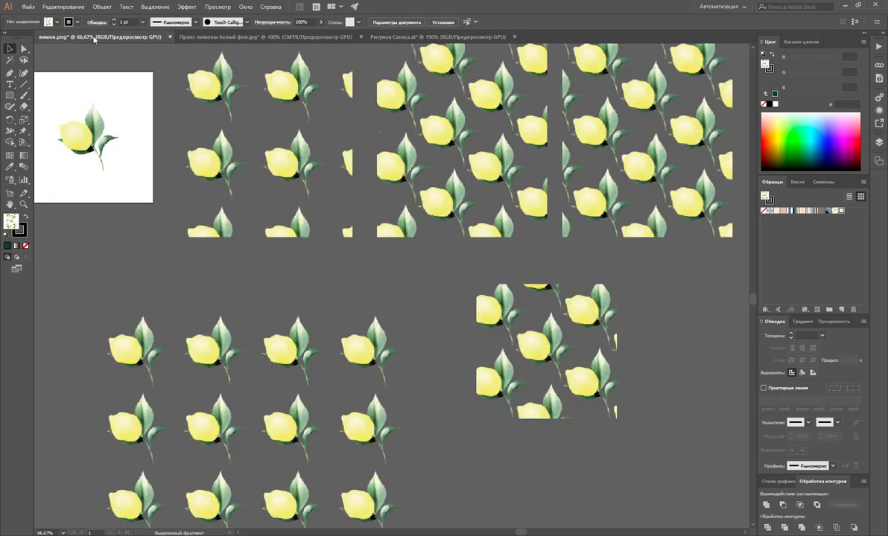
left_click(231, 36)
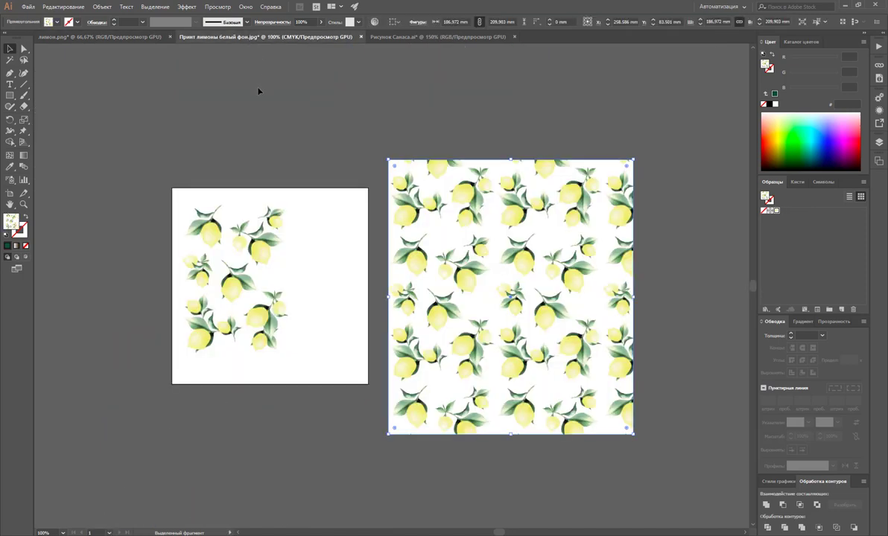
left_click(413, 36)
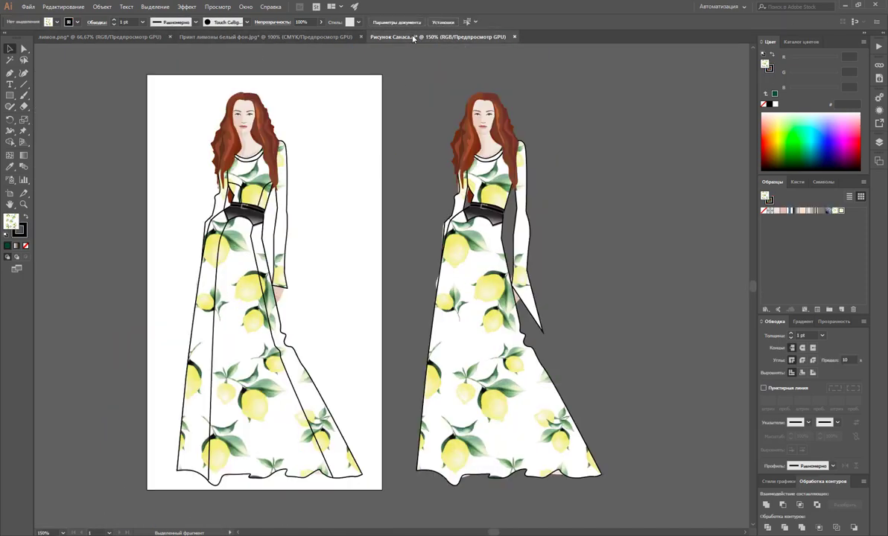